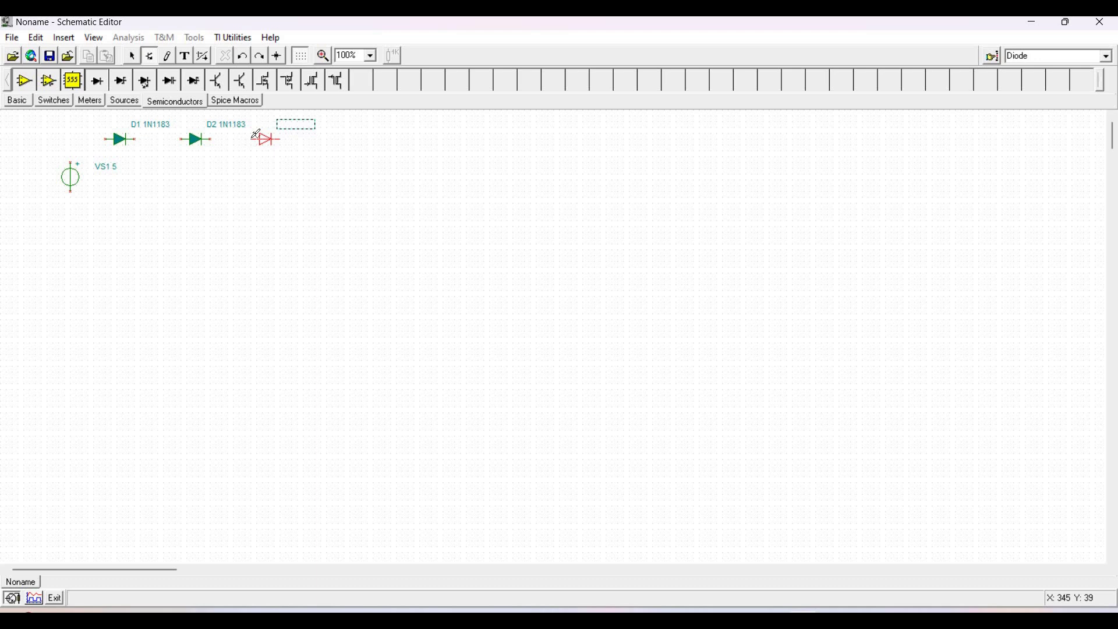
Step: Place diode D3 after D2, completing the row of three 1N1183 diodes
click(255, 143)
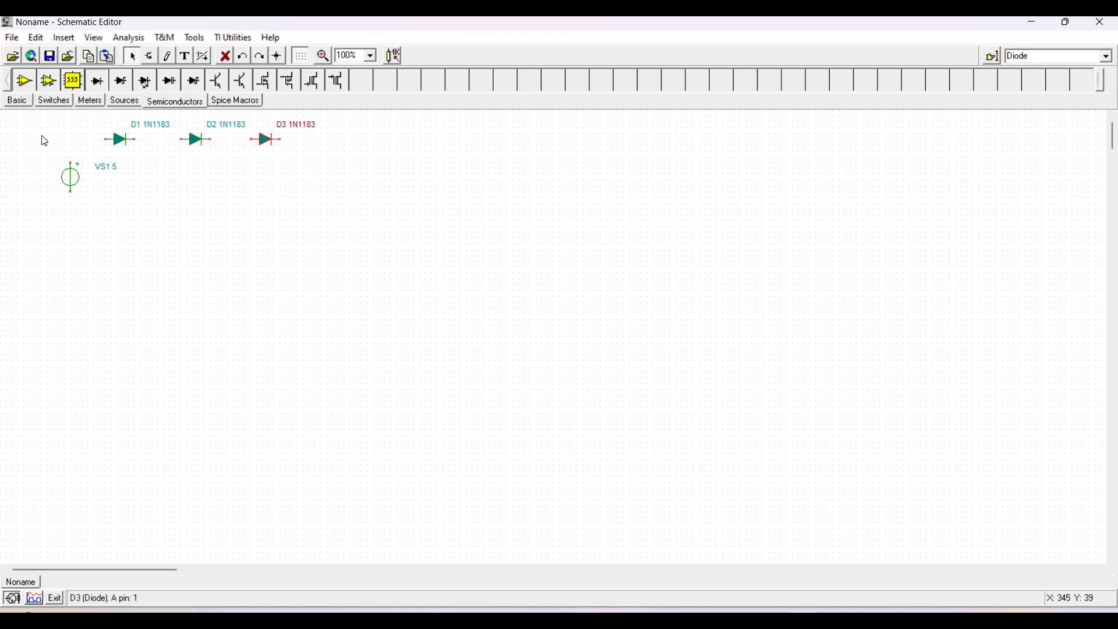
click(21, 102)
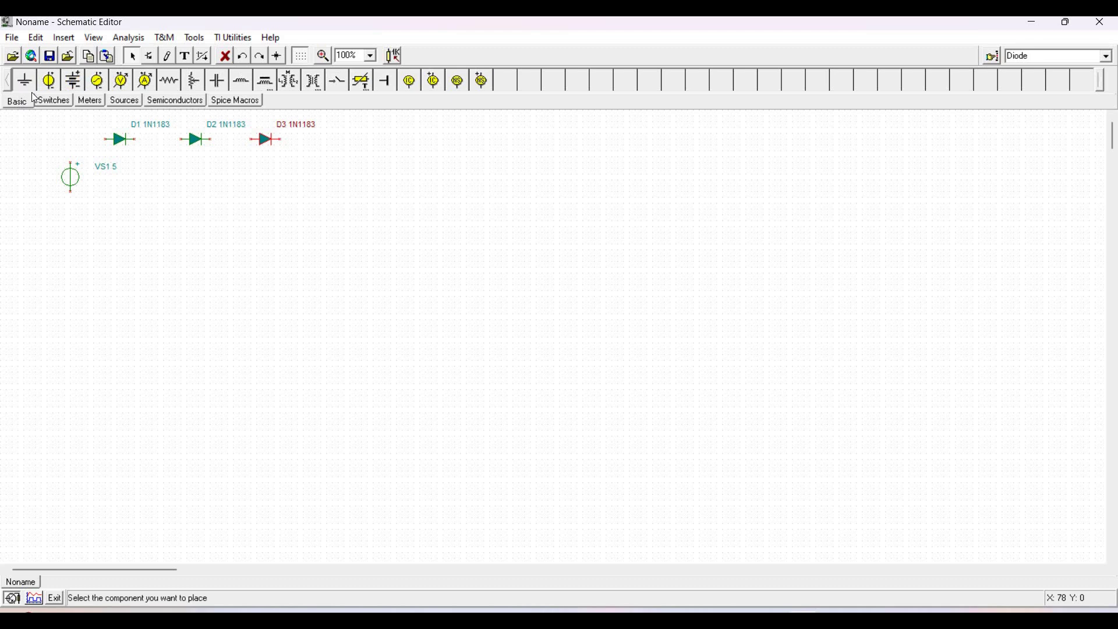
Step: Place a ground below VS1 and wire VS1's lower terminal to it
click(25, 80)
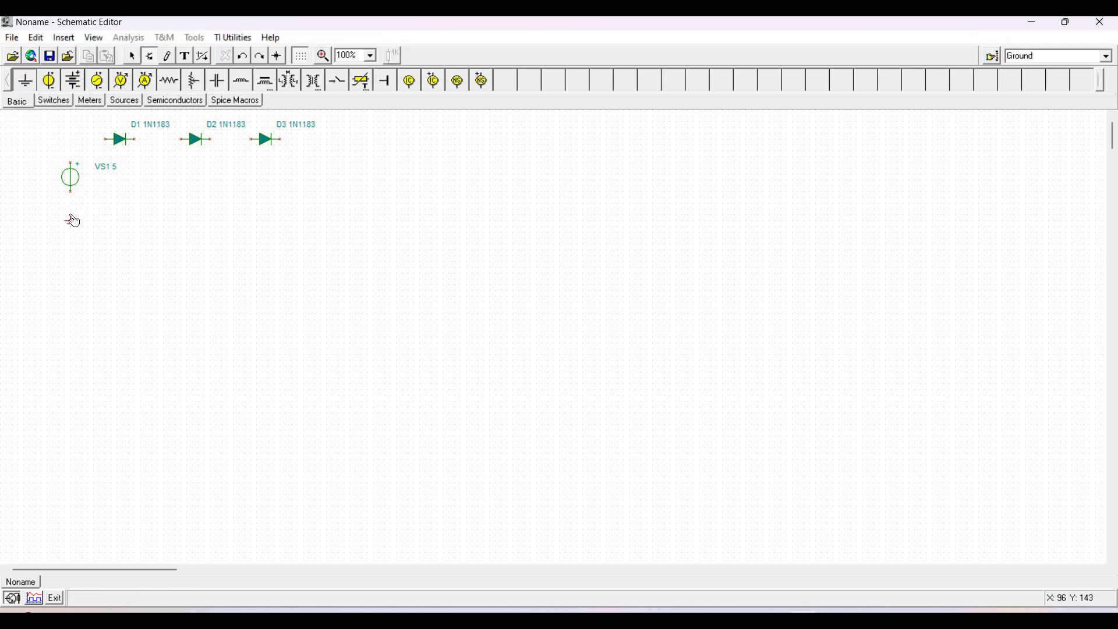
click(71, 220)
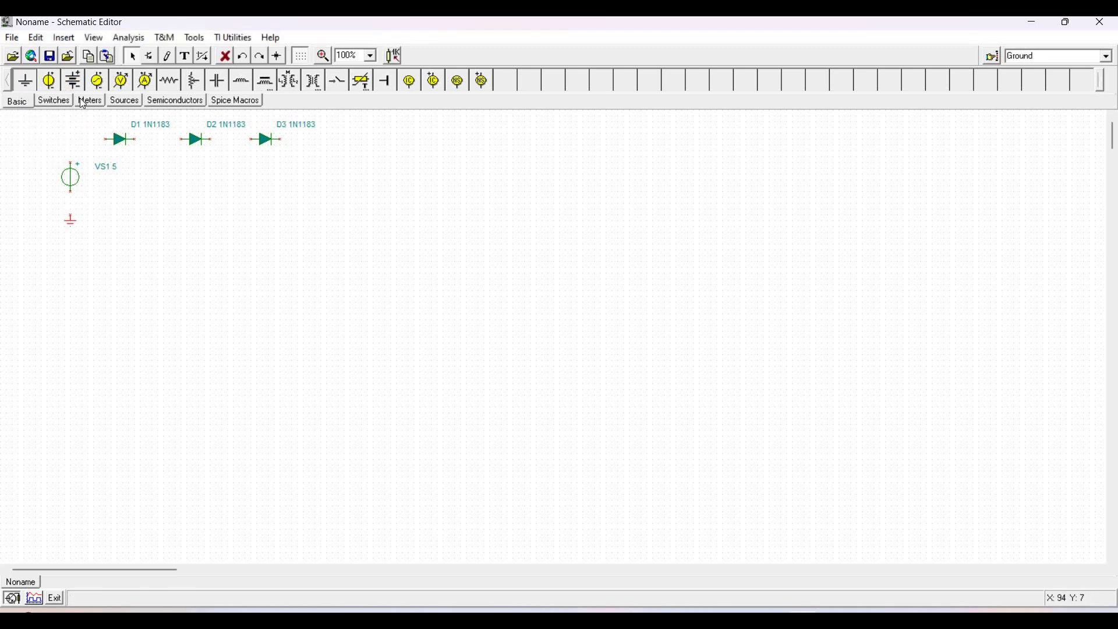
click(167, 58)
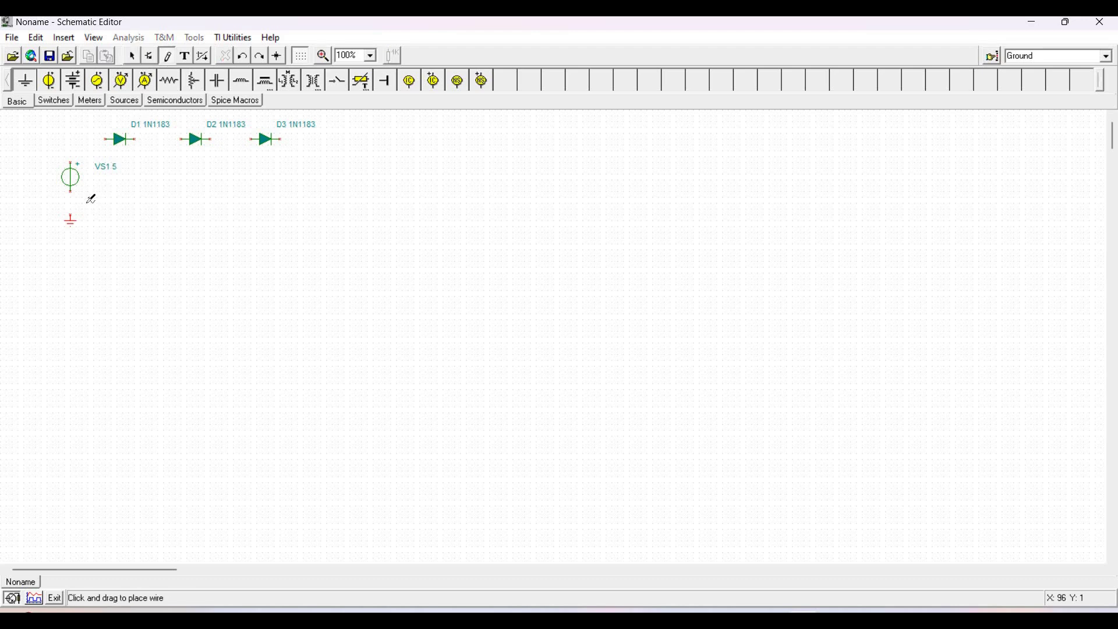
drag(74, 187, 70, 220)
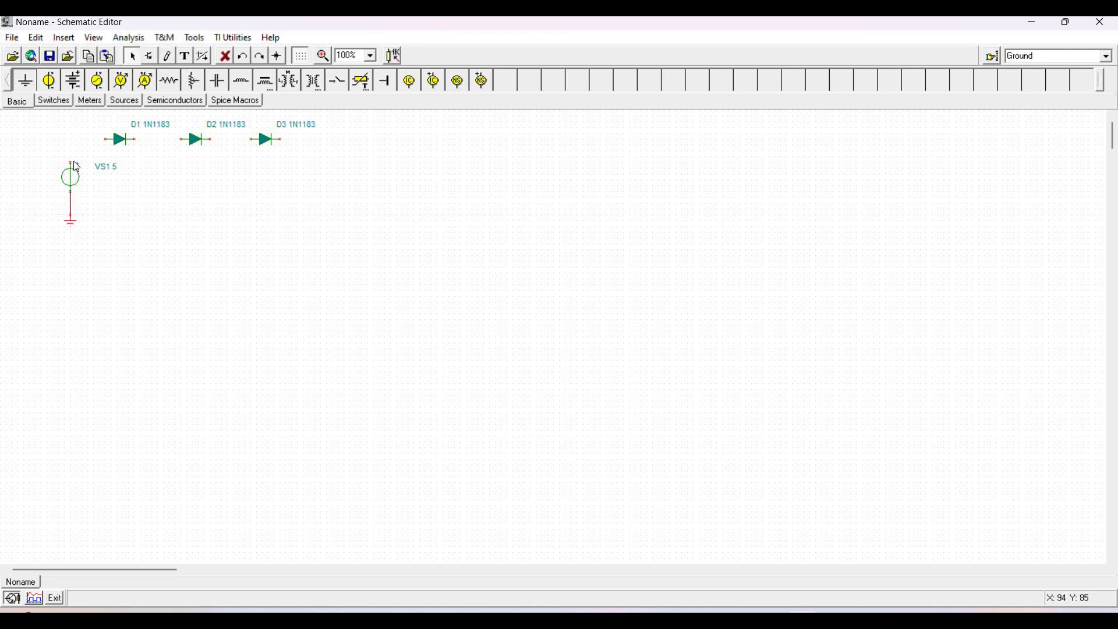
Step: Wire VS1's plus terminal through D1–D3 and back to its lower terminal
mouse_move(75, 160)
mouse_down()
mouse_move(80, 131)
mouse_move(108, 143)
mouse_move(246, 135)
mouse_move(288, 146)
mouse_move(284, 192)
mouse_up()
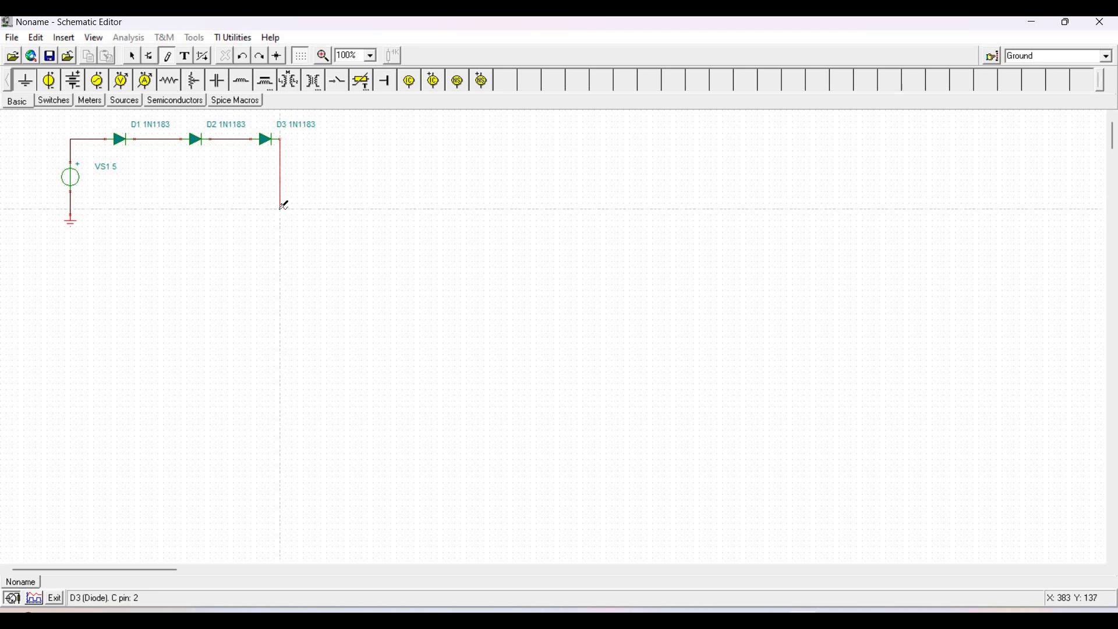
drag(284, 205, 281, 210)
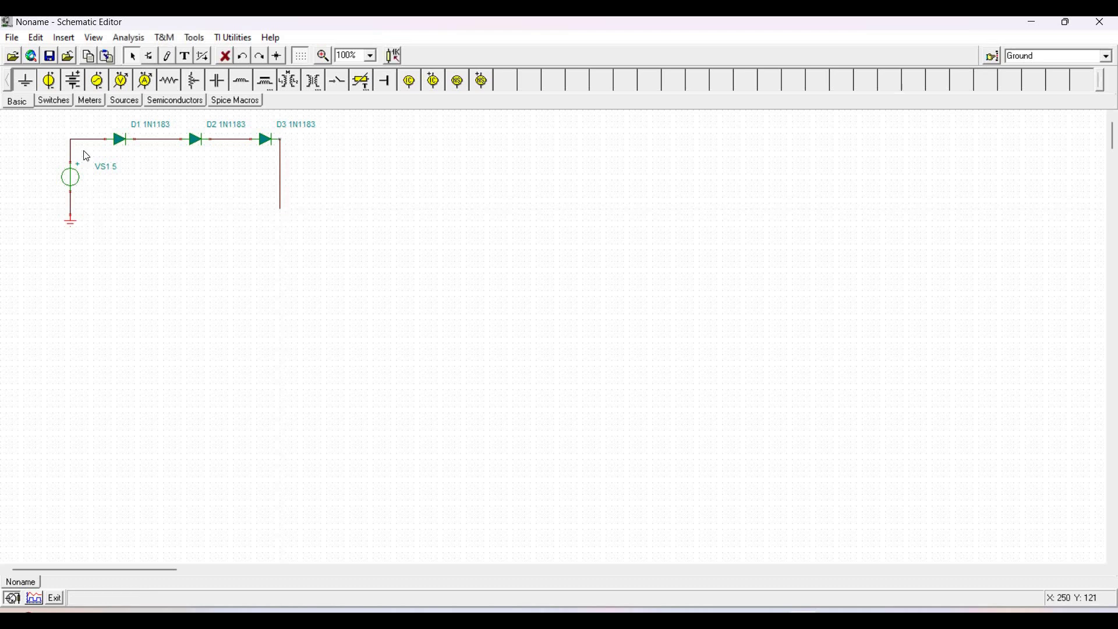
click(167, 57)
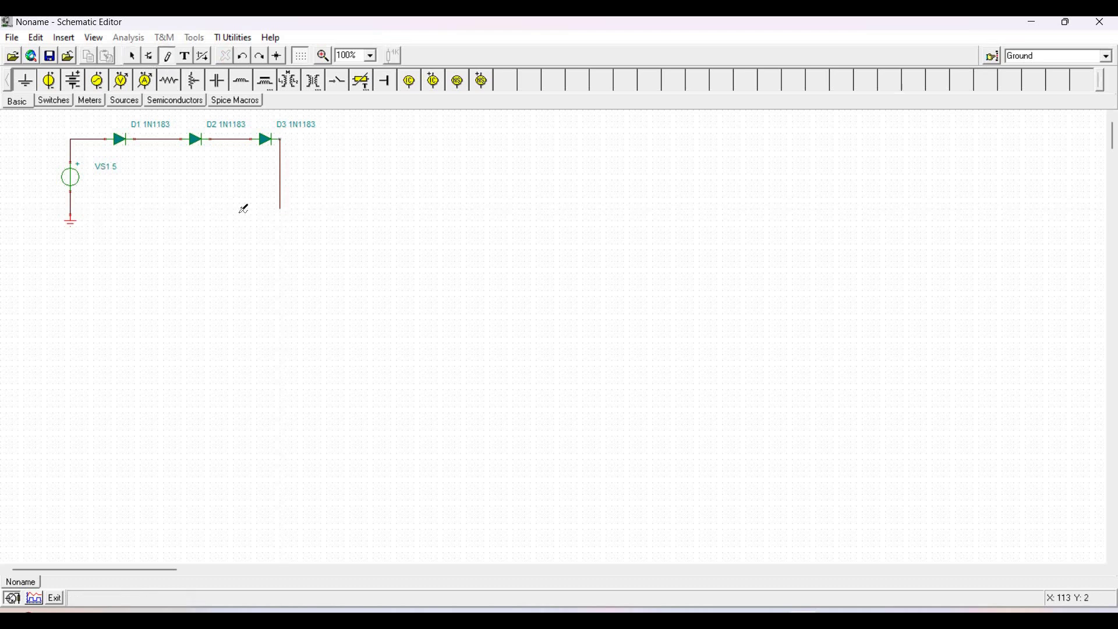
drag(238, 199, 72, 214)
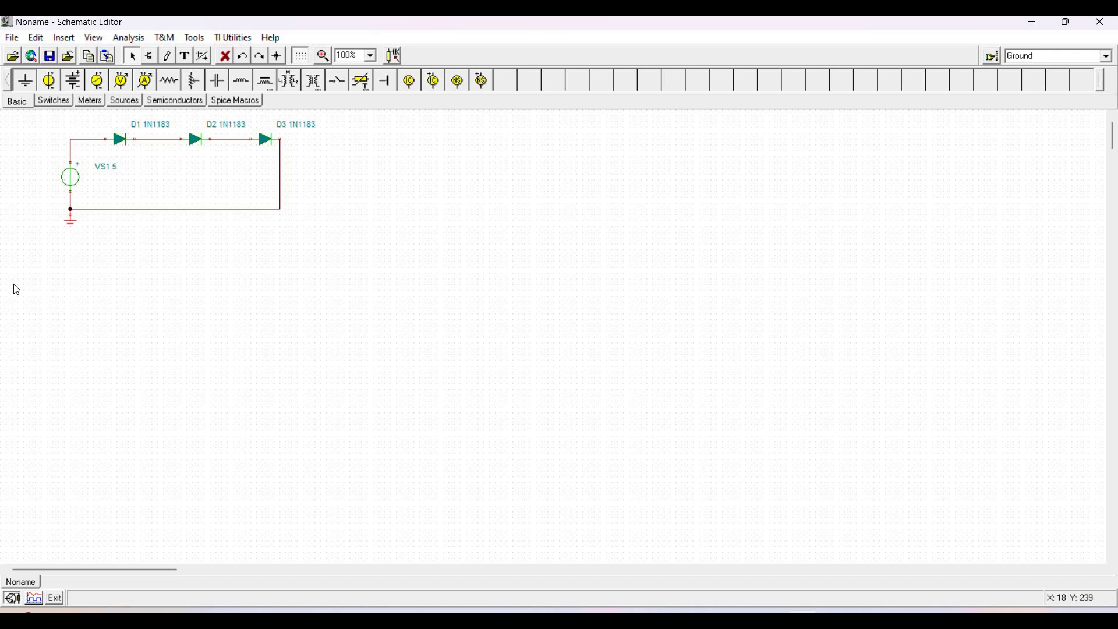
double_click(74, 179)
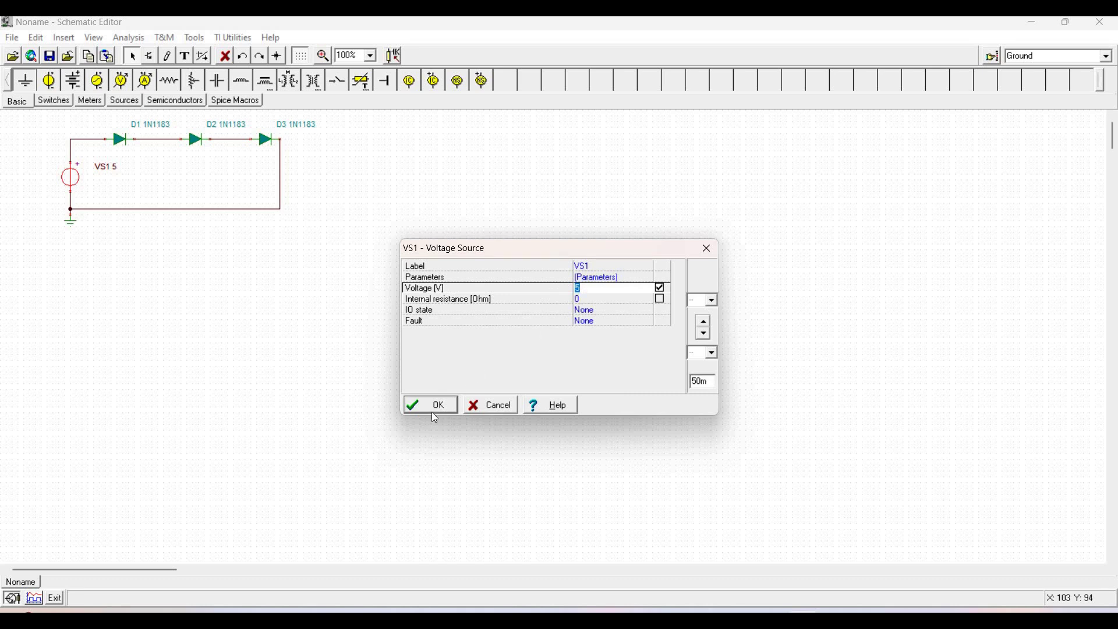
Step: Confirm VS1 at 5 V, then Save As 'Electronic Circuit' in User Examples
key(Return)
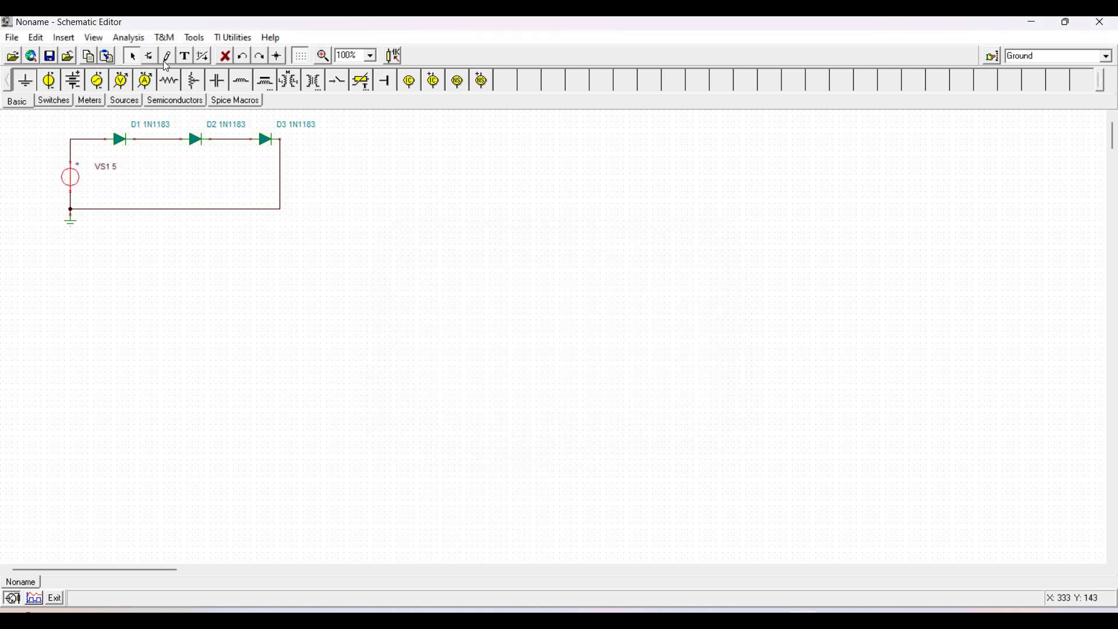
click(129, 38)
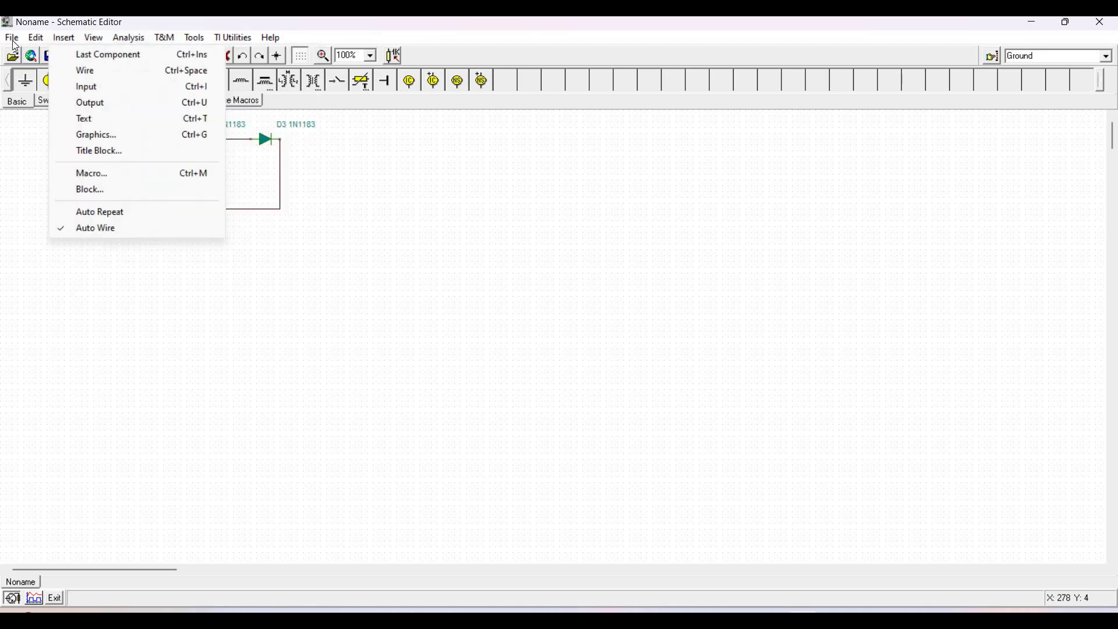
mouse_move(13, 40)
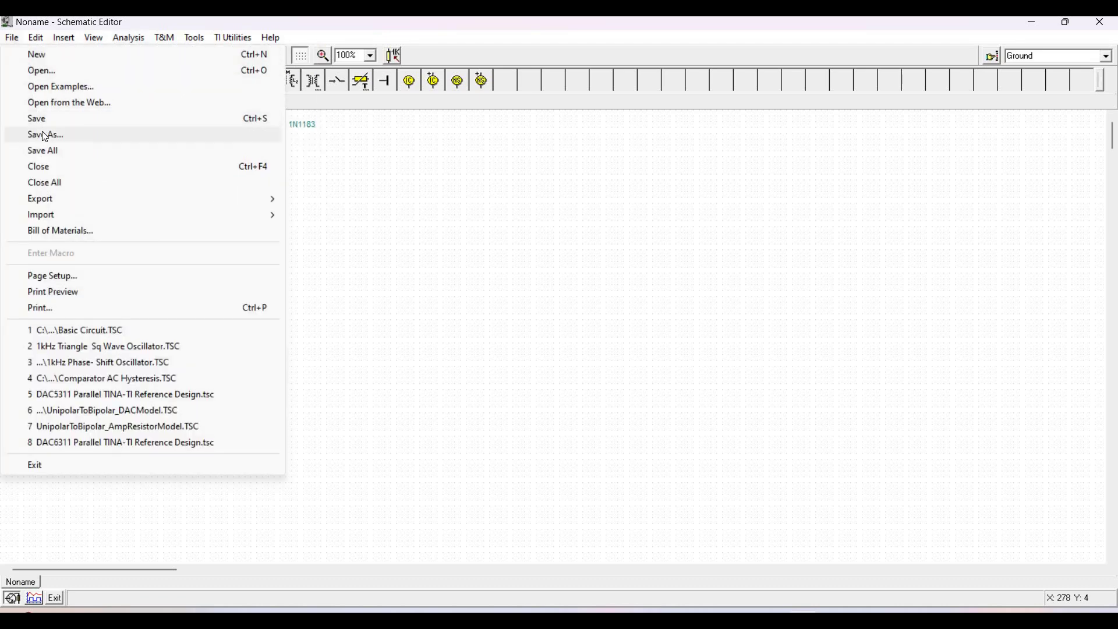
key(Return)
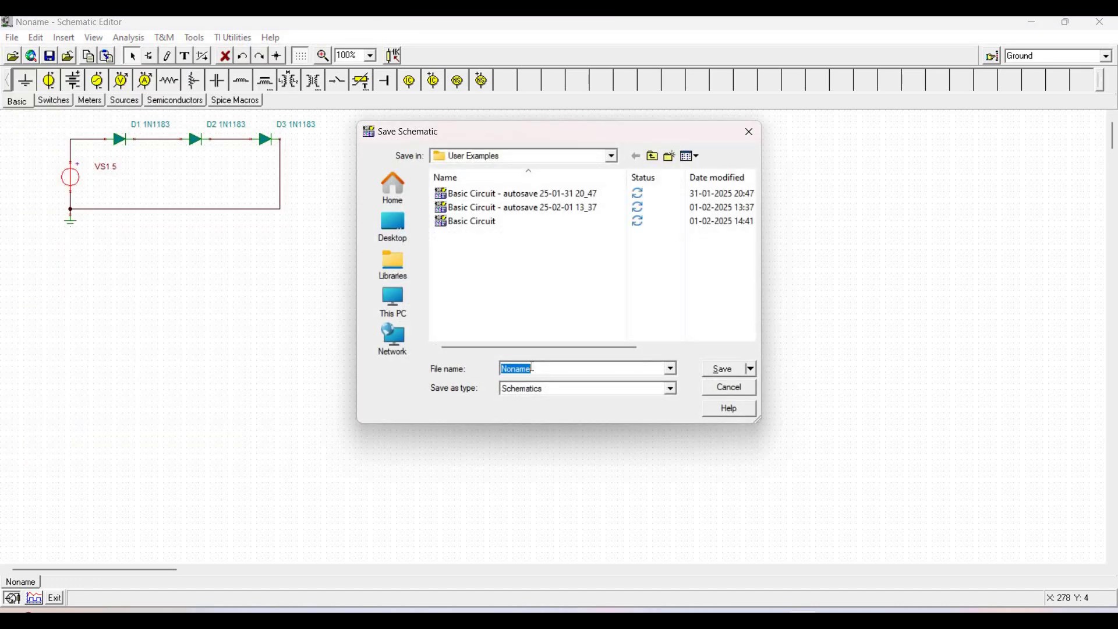
text(E)
key(Return)
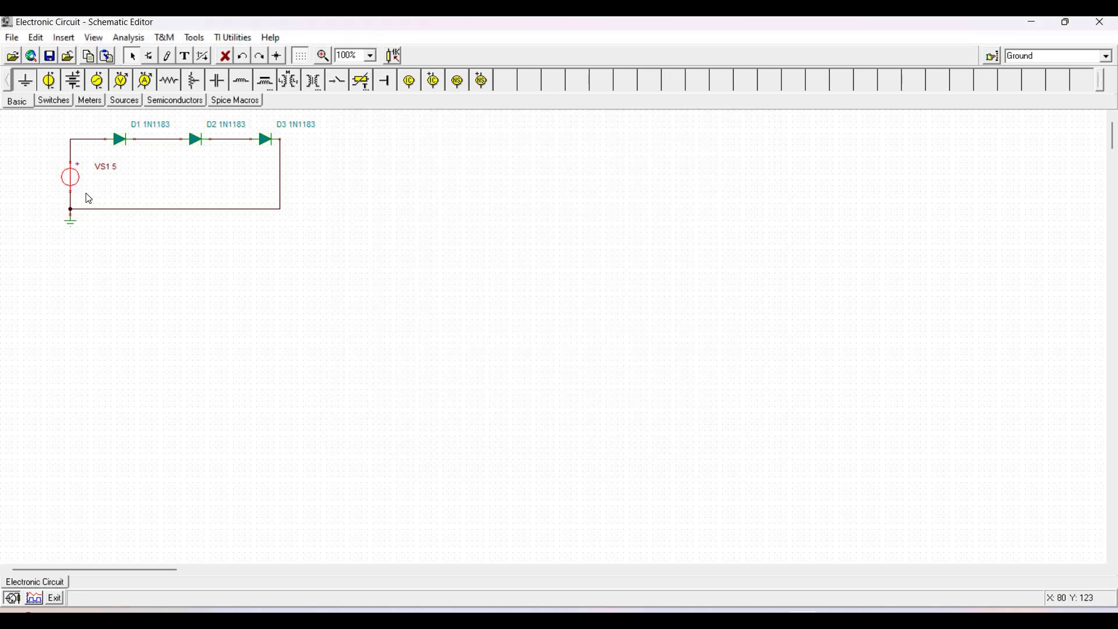
click(125, 39)
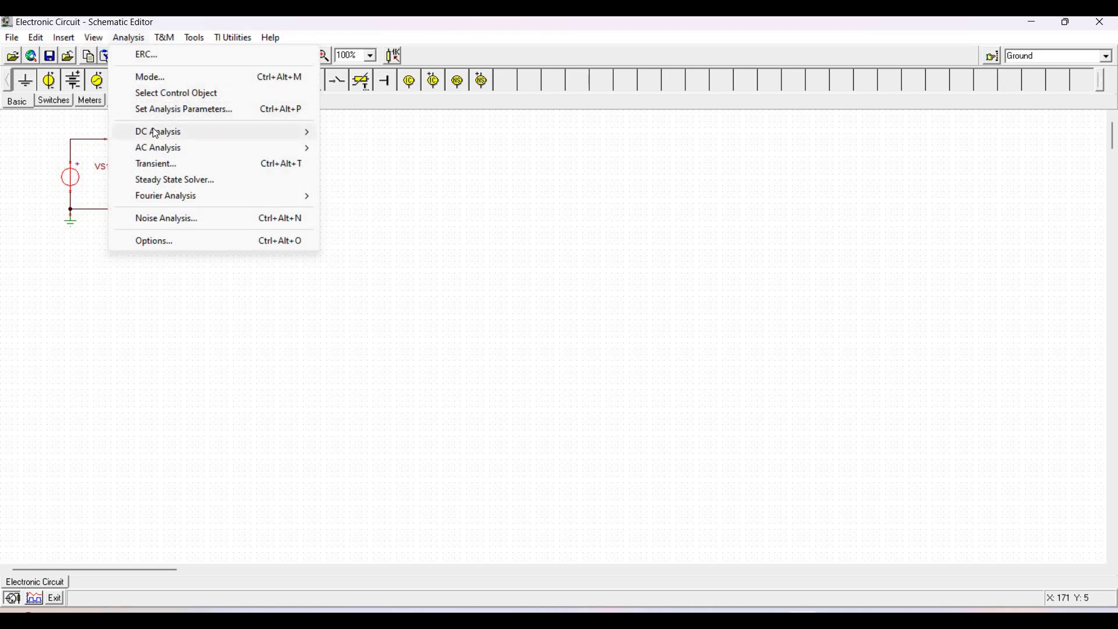
mouse_move(287, 138)
click(379, 131)
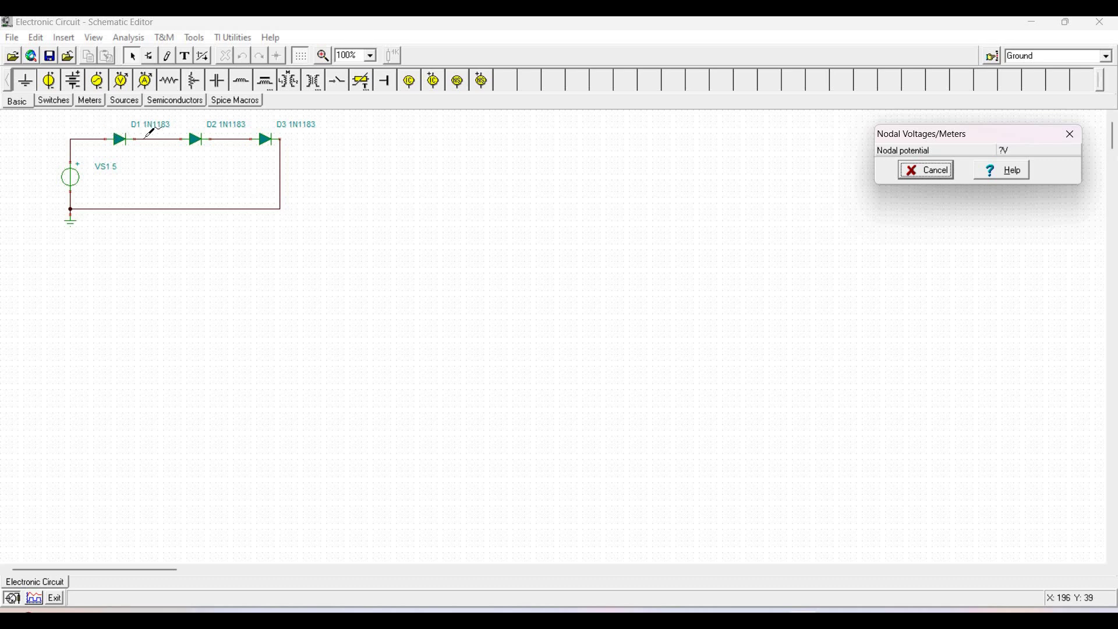
click(146, 138)
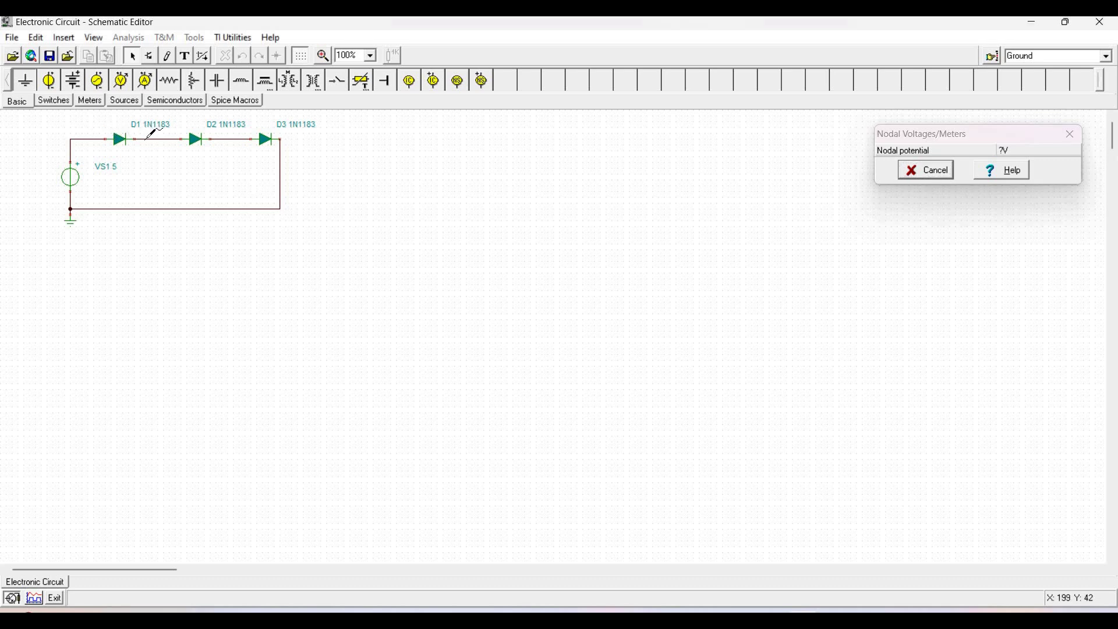
click(143, 134)
click(214, 138)
click(281, 138)
click(1070, 134)
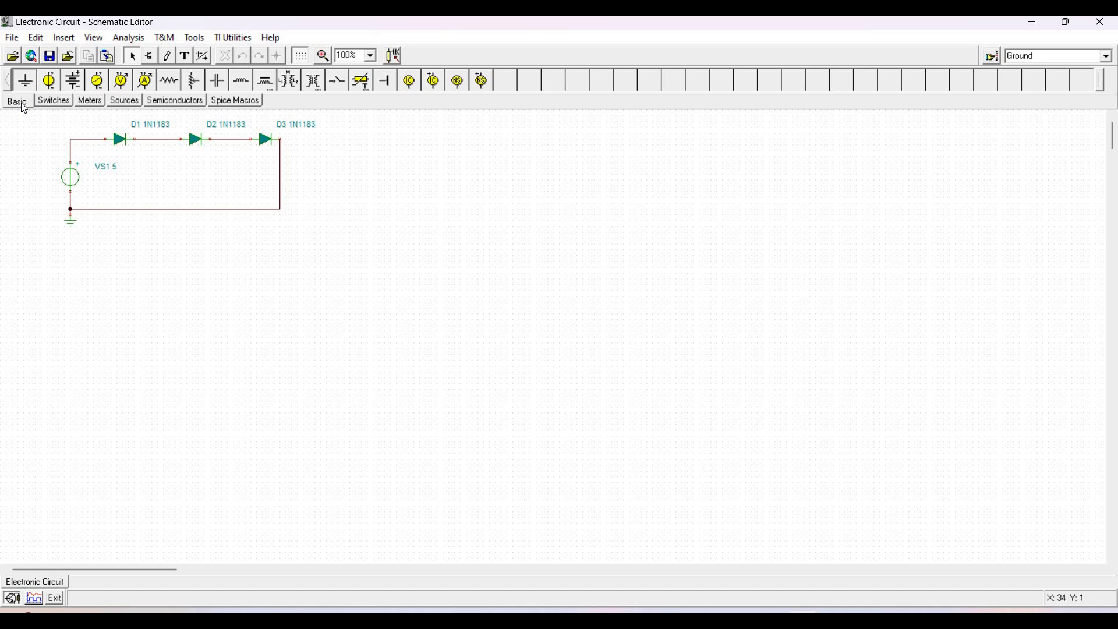
click(49, 80)
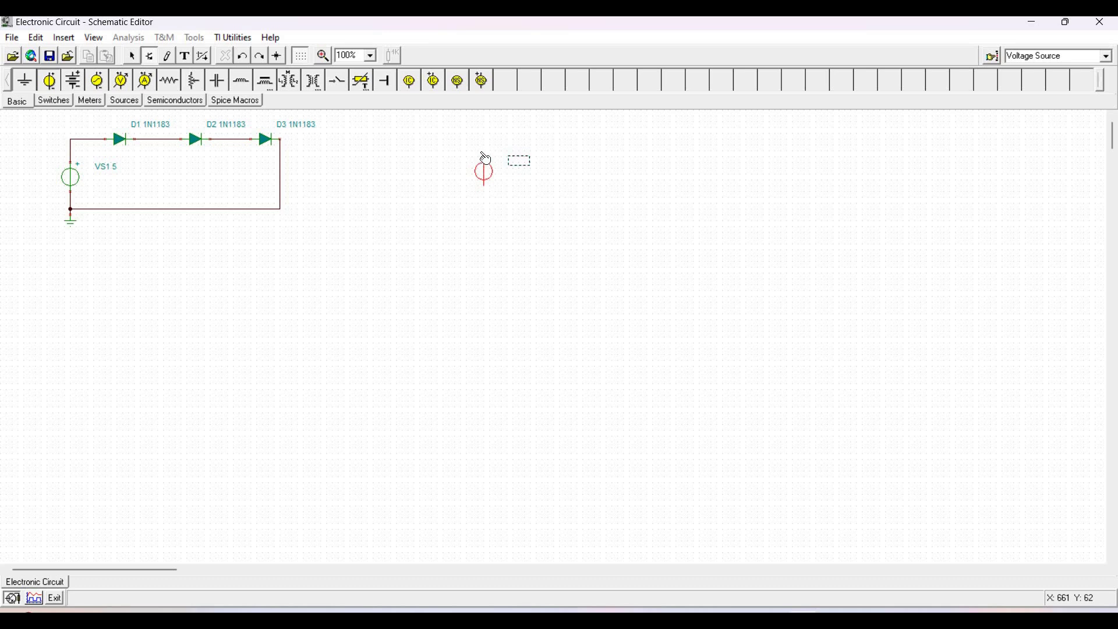
Step: Place voltage source VS2 and resistor R1 set to 100 Ω
click(485, 157)
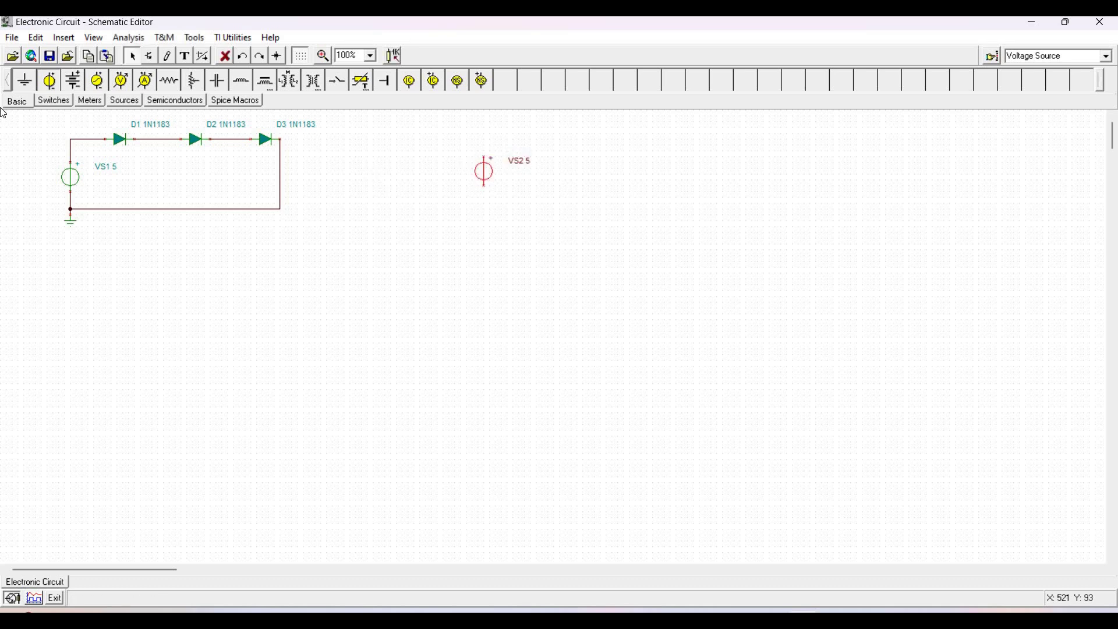
click(175, 82)
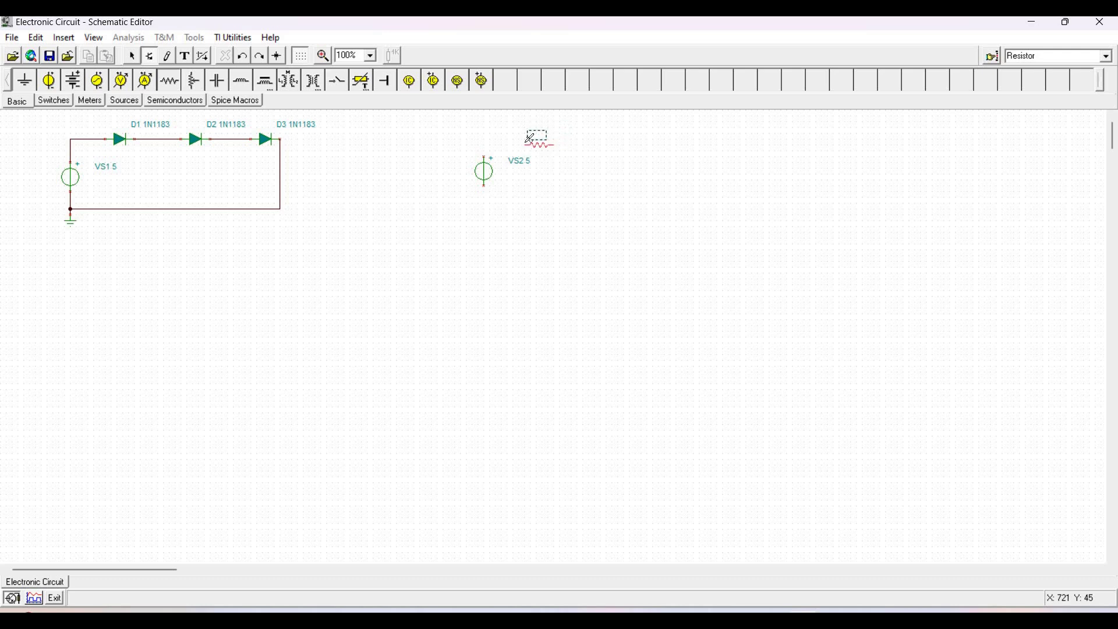
click(529, 147)
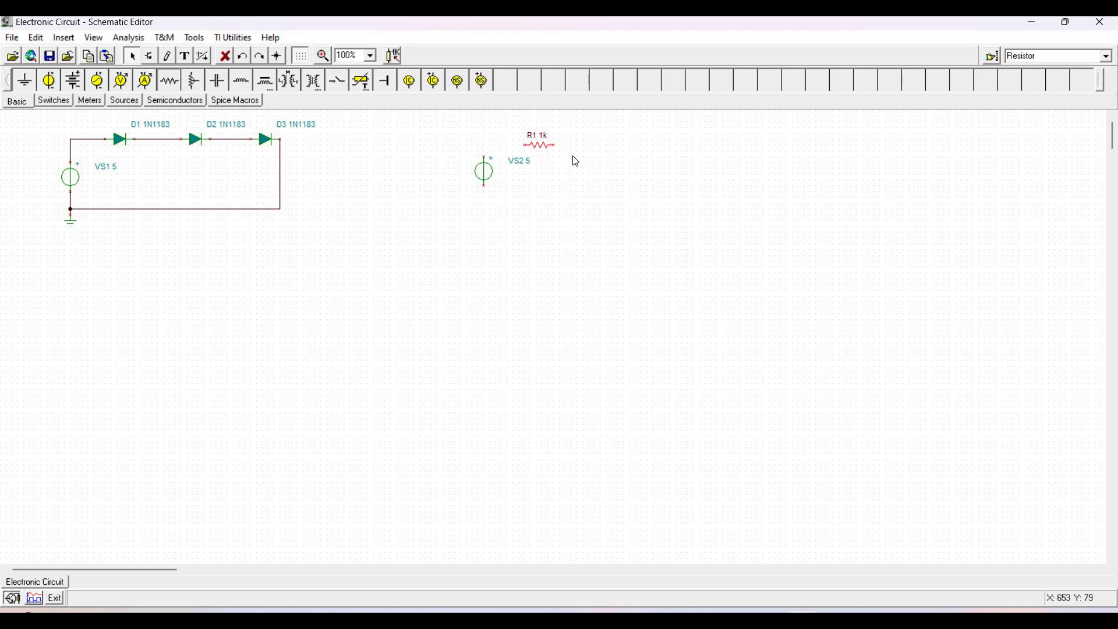
double_click(543, 154)
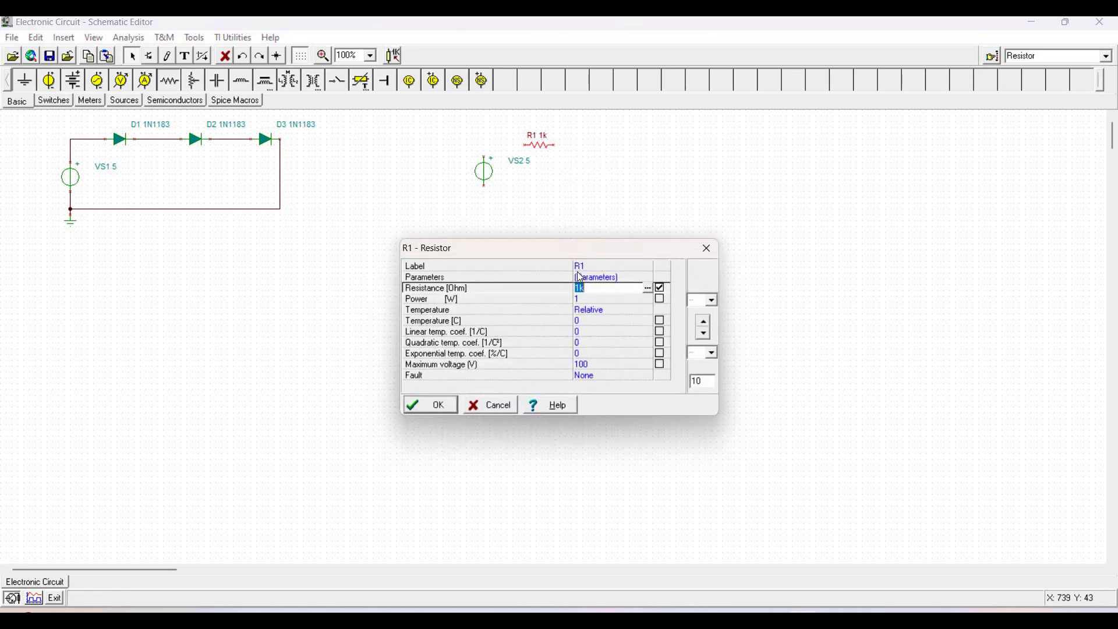
text(1)
click(435, 406)
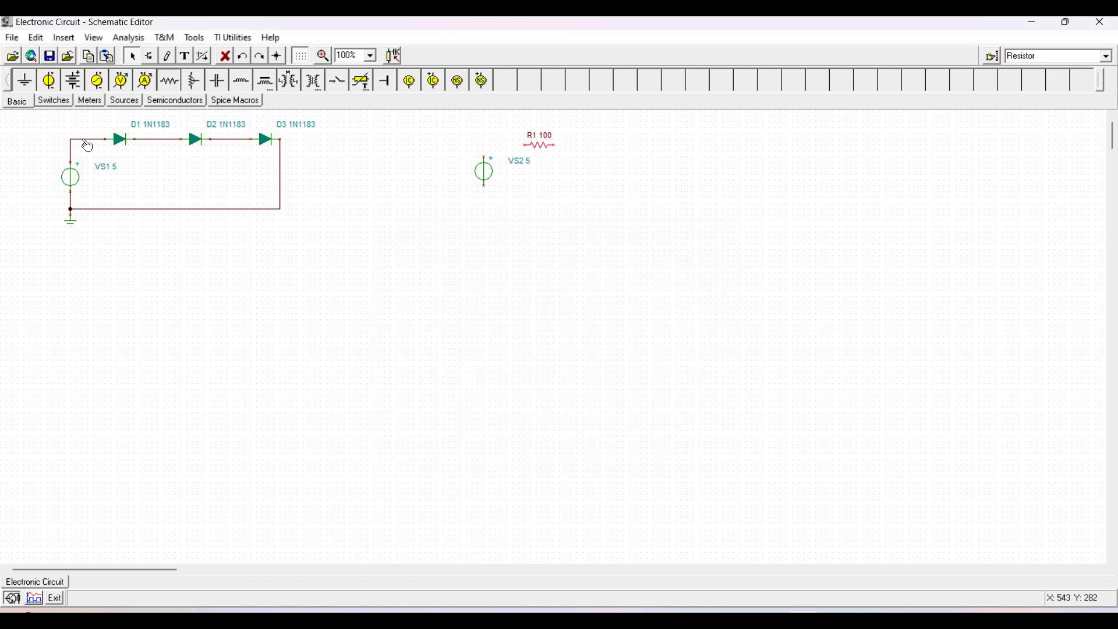
Step: Paste a copy of R1 as R2 and change its resistance to 1k
key(ctrl+v)
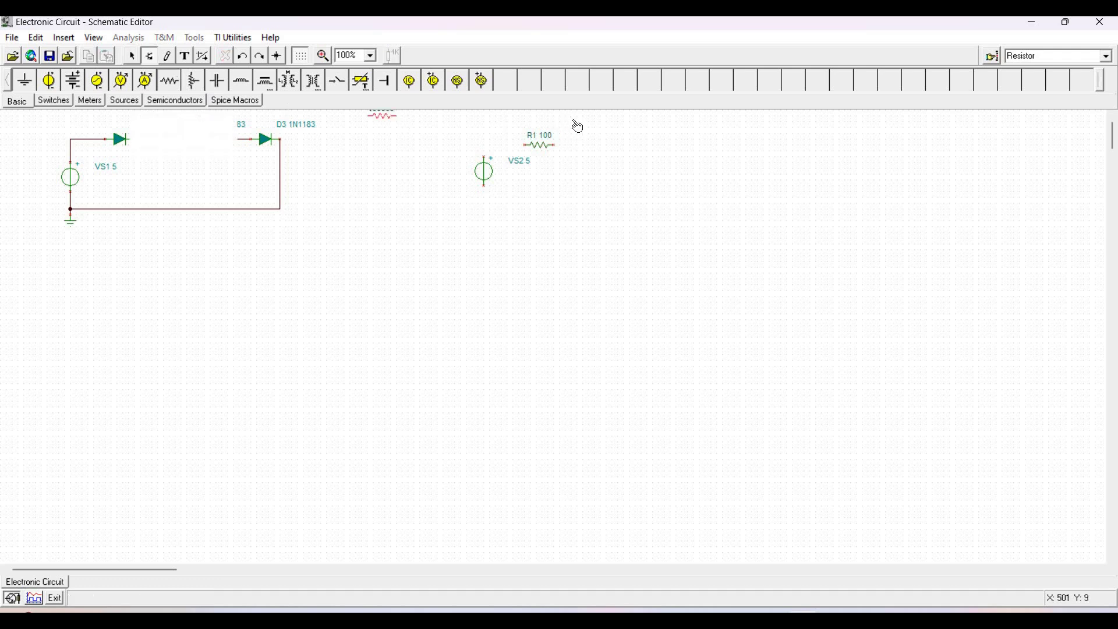
click(603, 131)
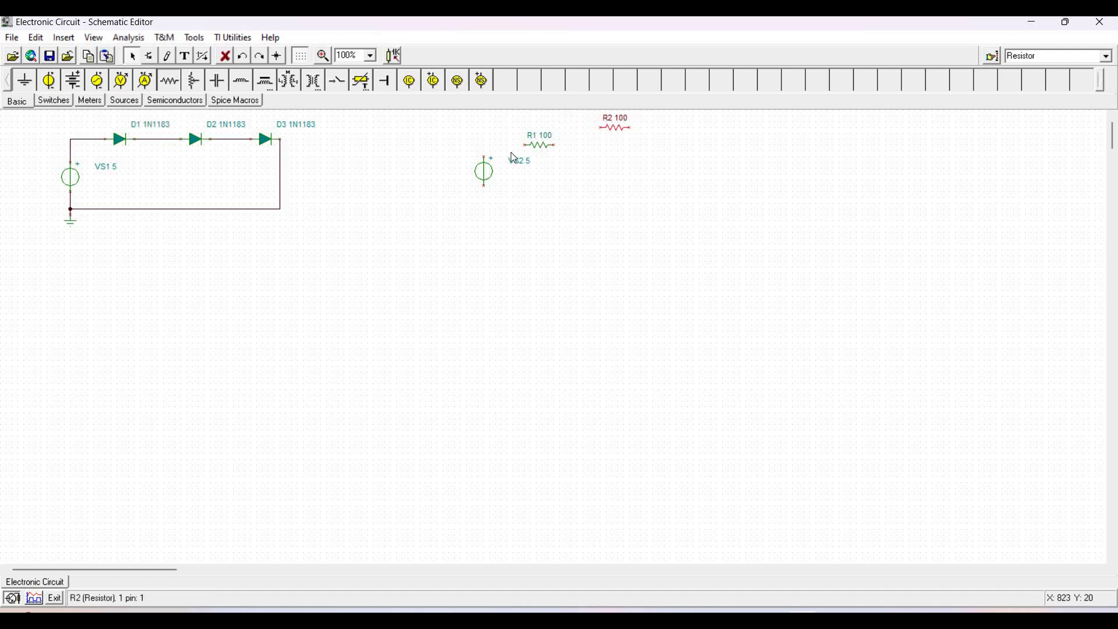
double_click(613, 131)
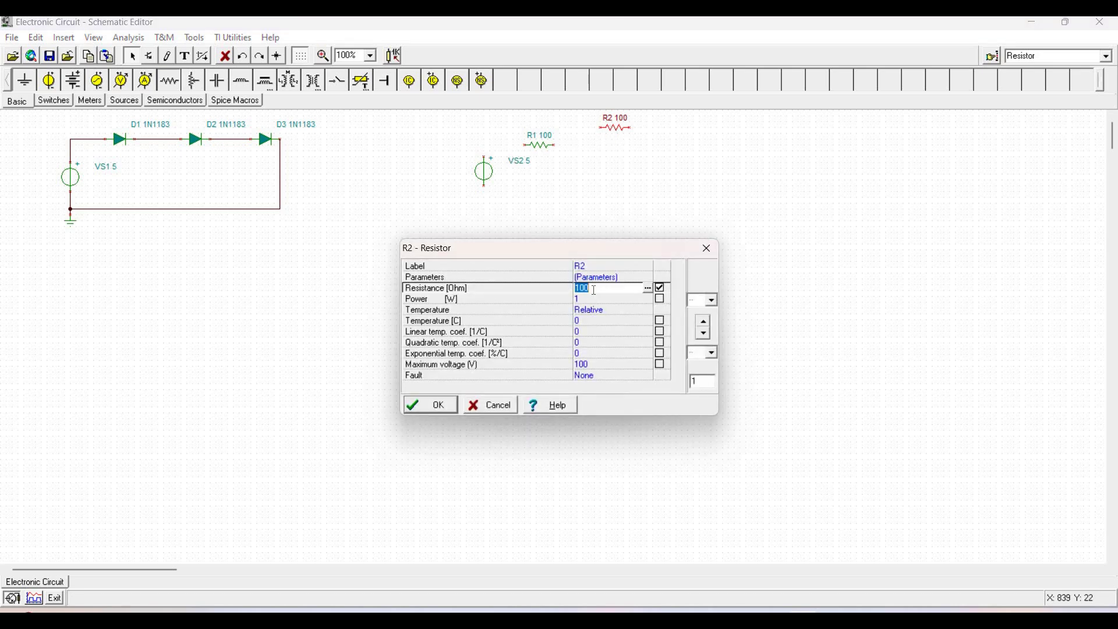
click(594, 290)
click(431, 405)
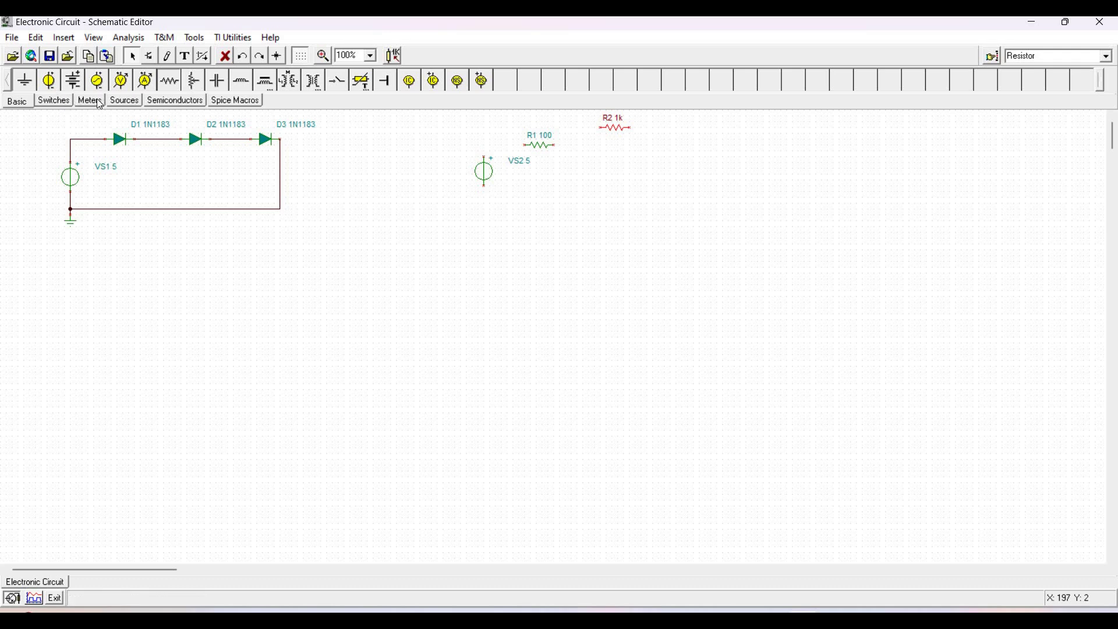
Step: Place 1N1183 diodes D4, D5 and D6 one after another to the right of R1
click(173, 102)
click(97, 81)
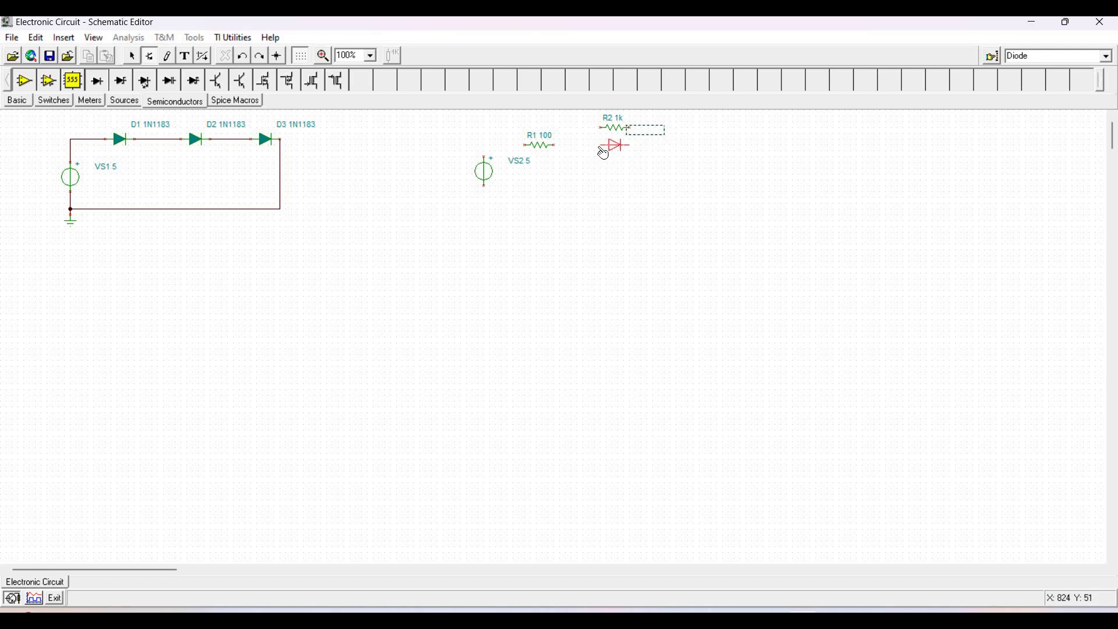
click(606, 144)
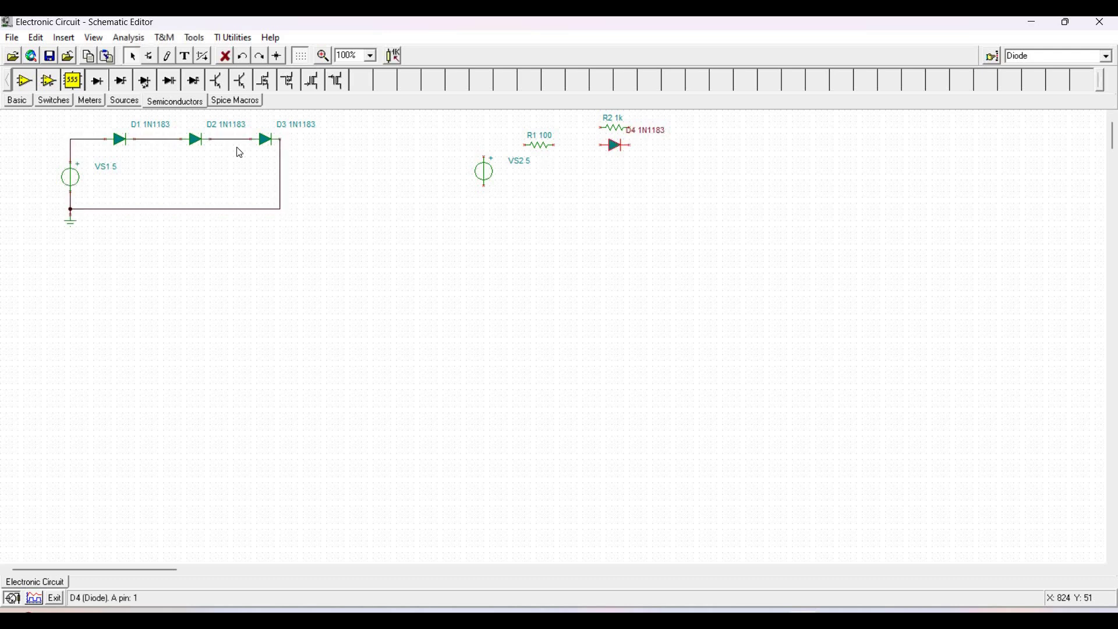
key(ctrl+v)
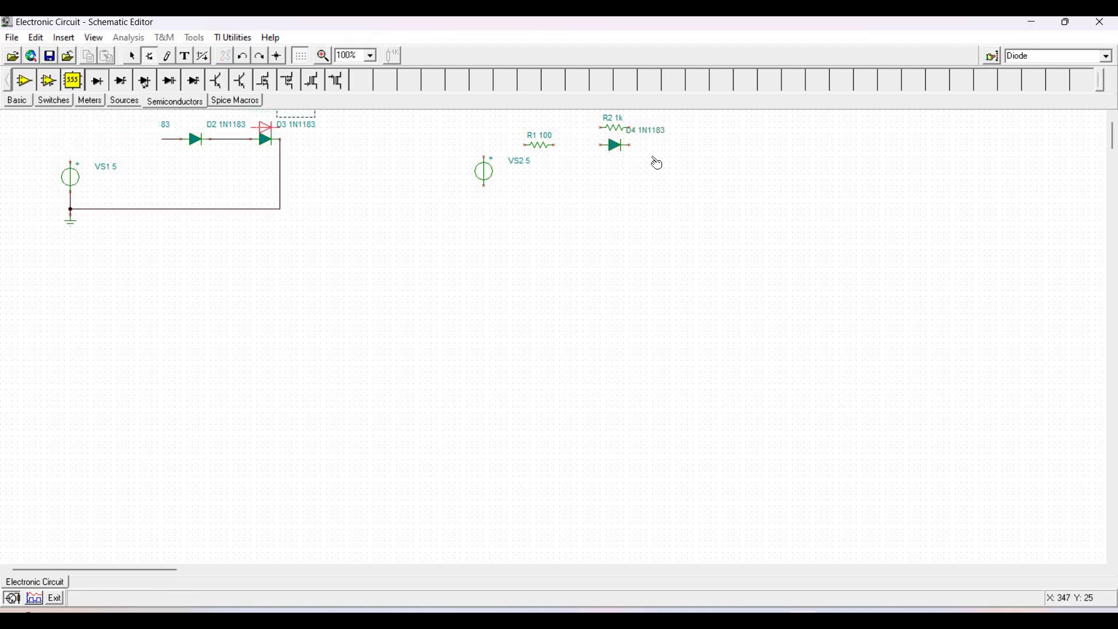
click(677, 150)
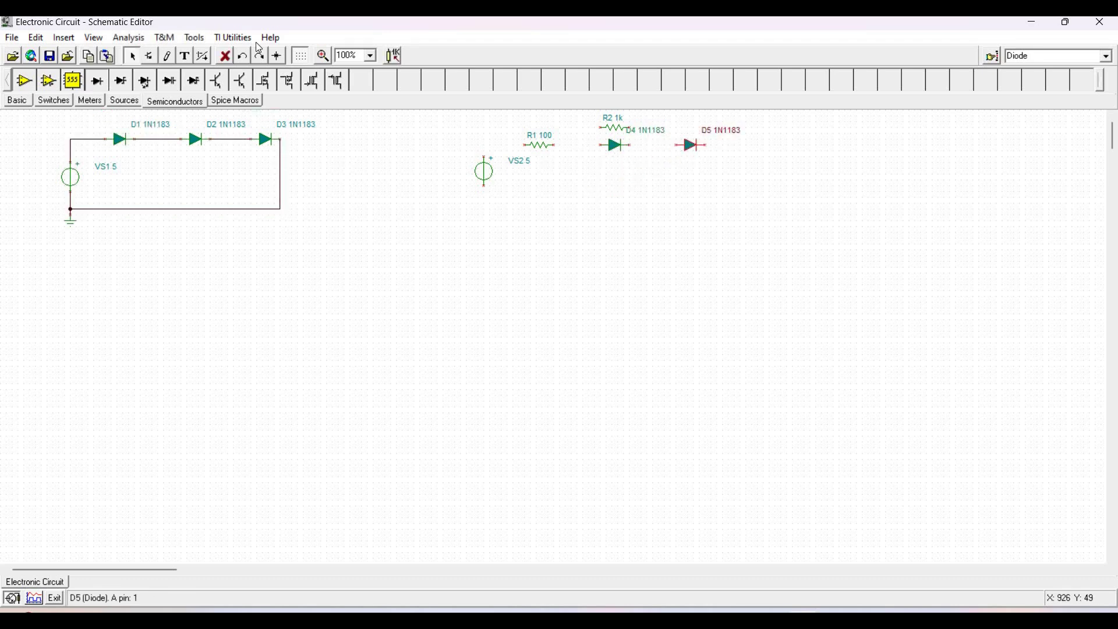
key(ctrl+v)
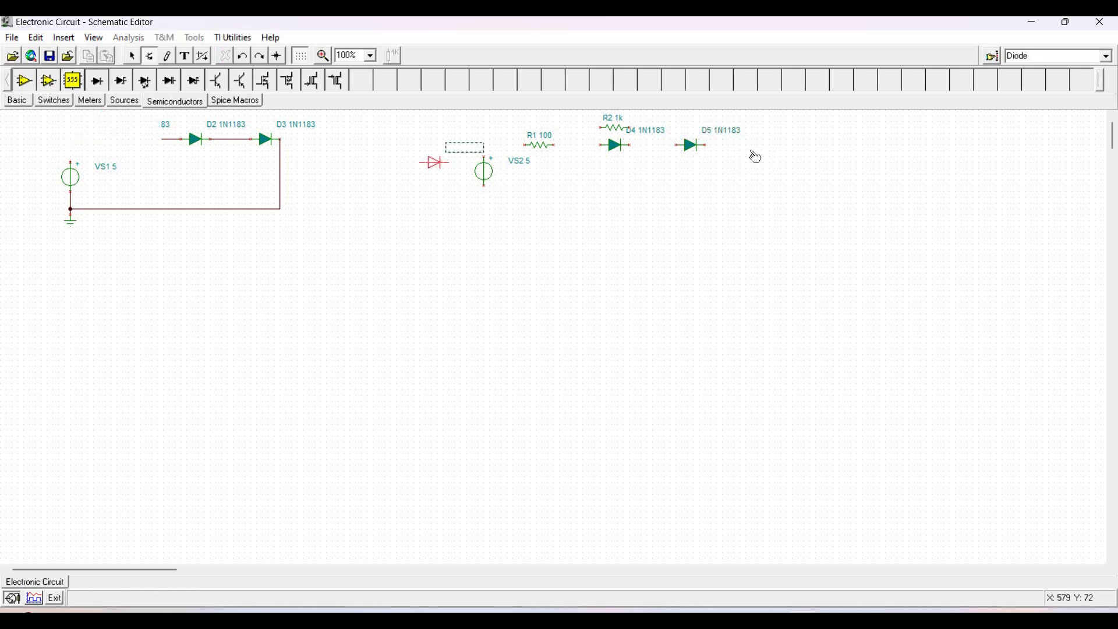
click(739, 152)
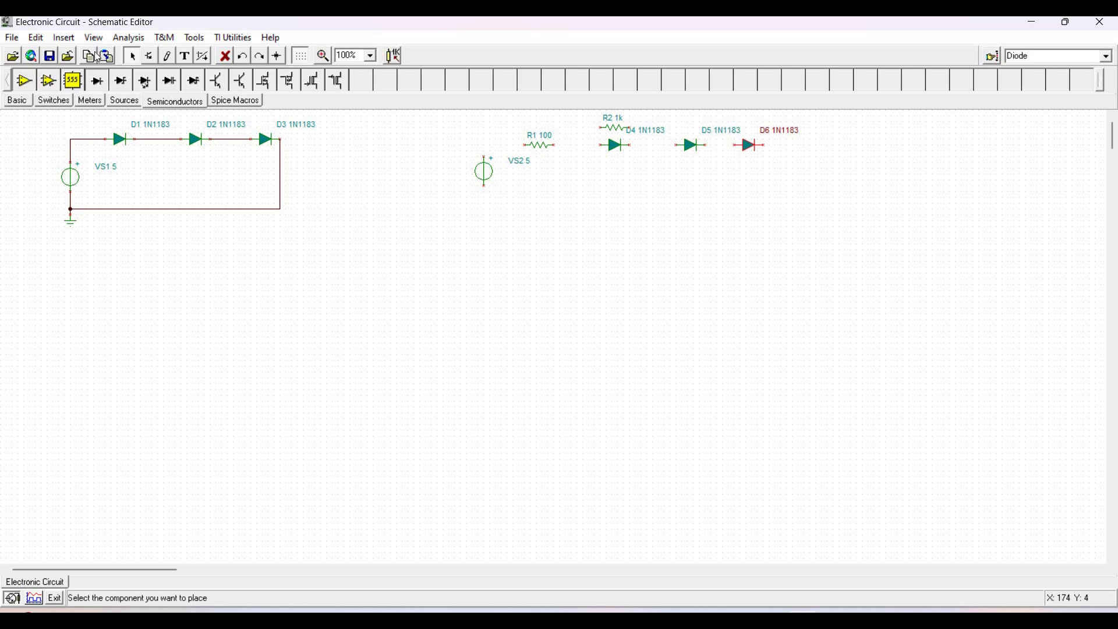
click(18, 101)
Step: Place a ground and wire VS2, R1 and diodes D4–D6 into a grounded loop
click(26, 80)
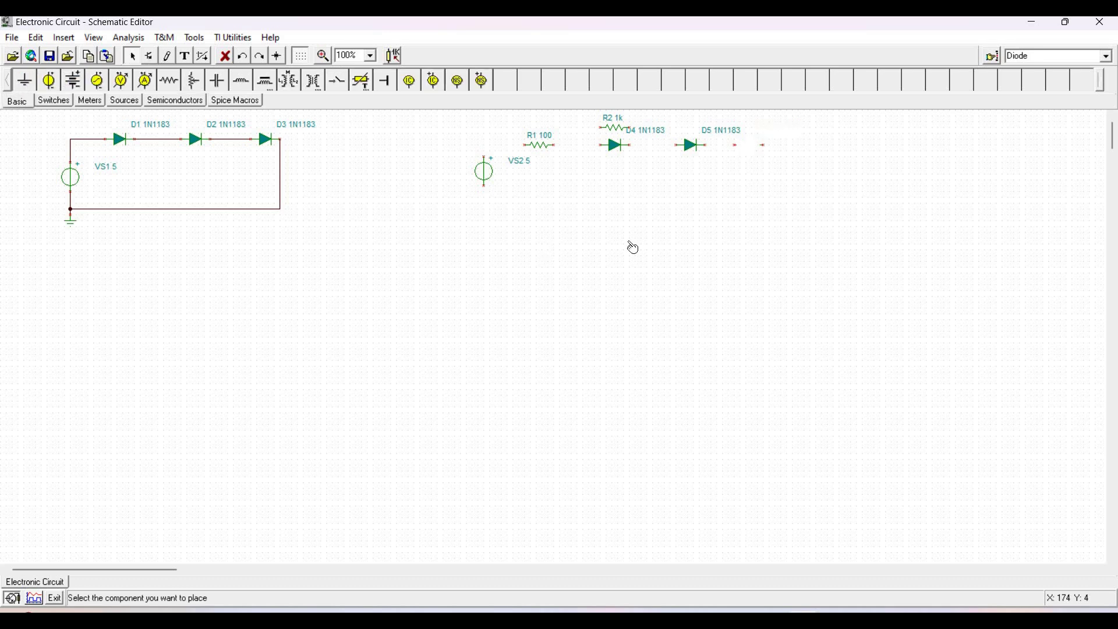
click(643, 216)
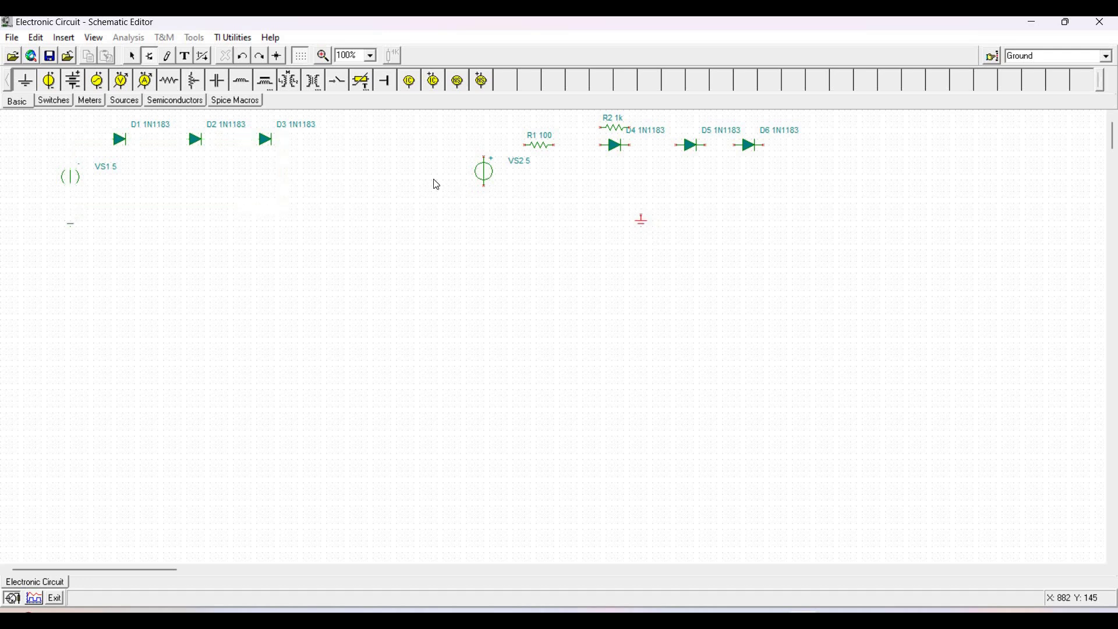
click(486, 182)
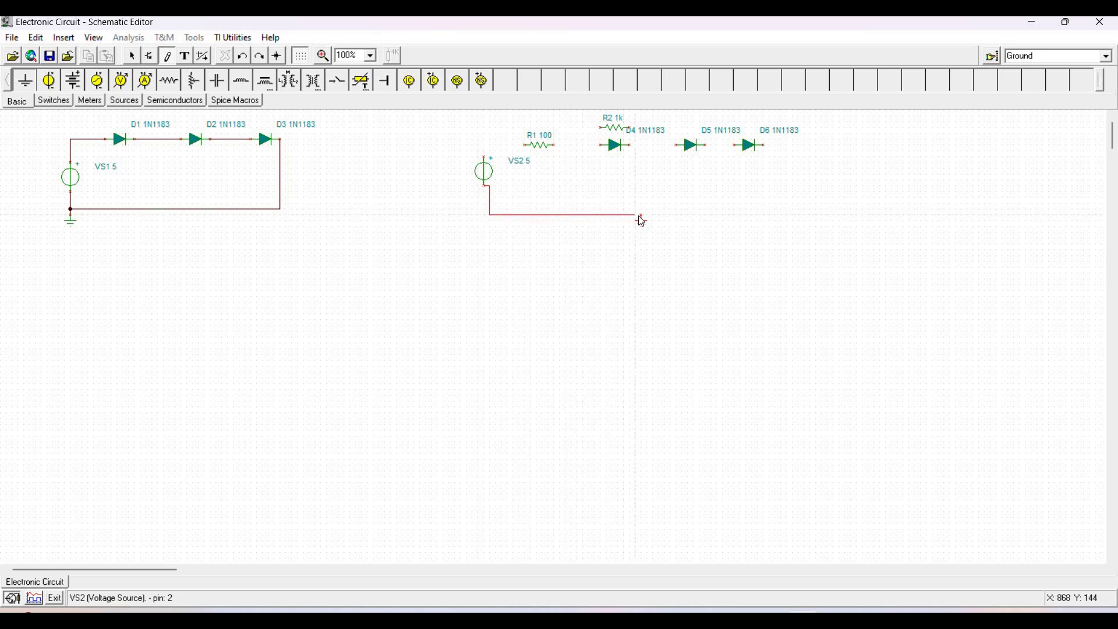
click(643, 214)
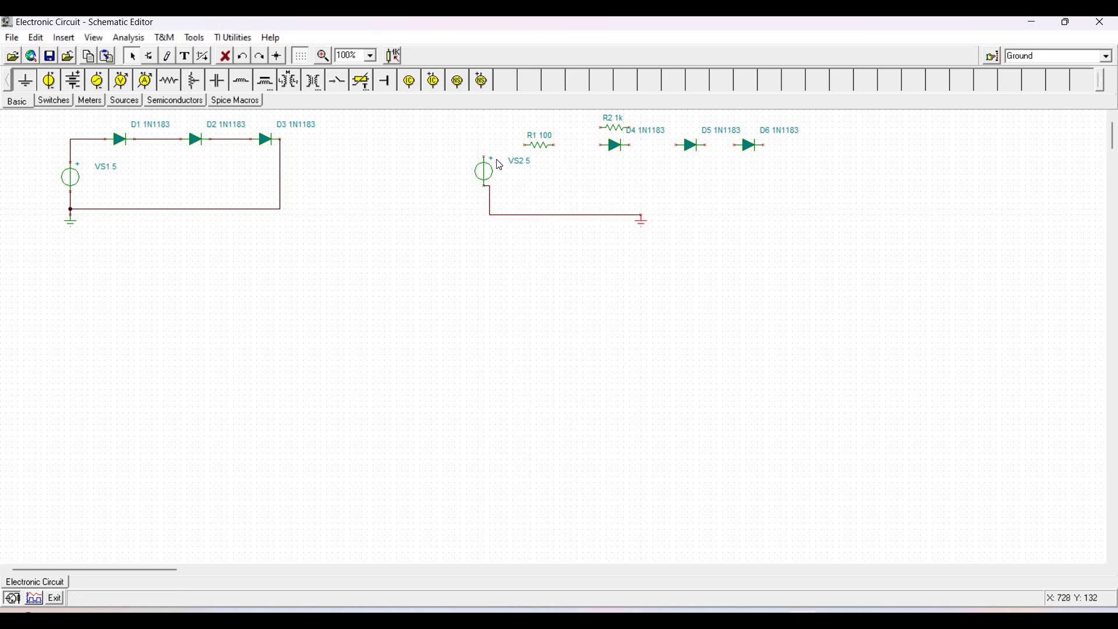
mouse_move(484, 158)
mouse_down()
mouse_move(502, 140)
mouse_move(529, 138)
mouse_move(526, 150)
mouse_move(683, 146)
mouse_up()
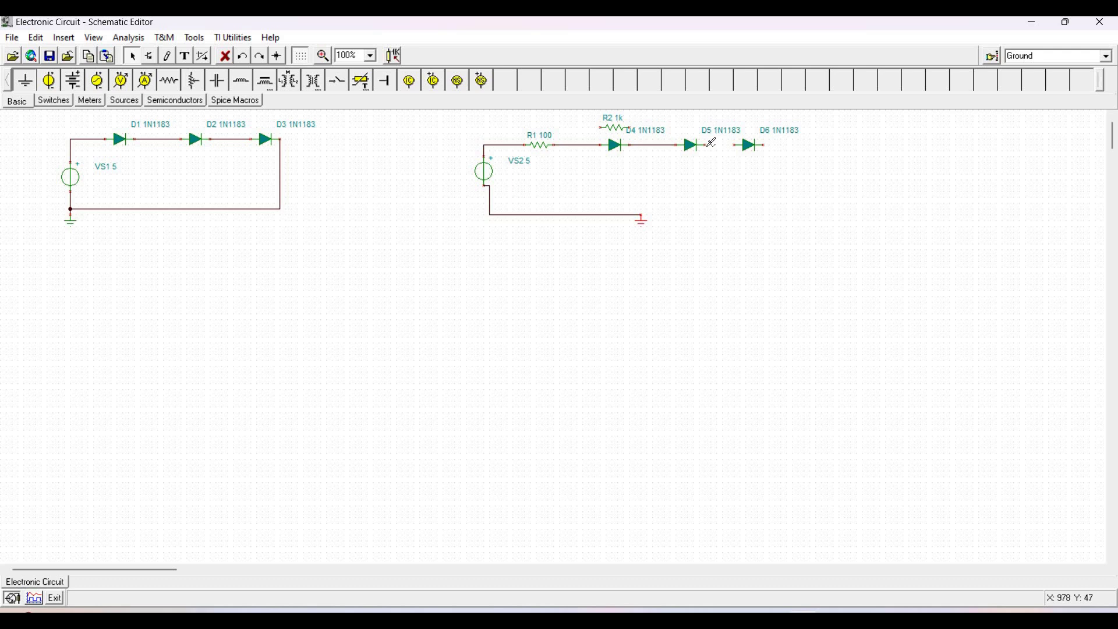
mouse_move(718, 139)
mouse_down()
mouse_move(742, 144)
mouse_move(770, 208)
mouse_move(645, 218)
mouse_up()
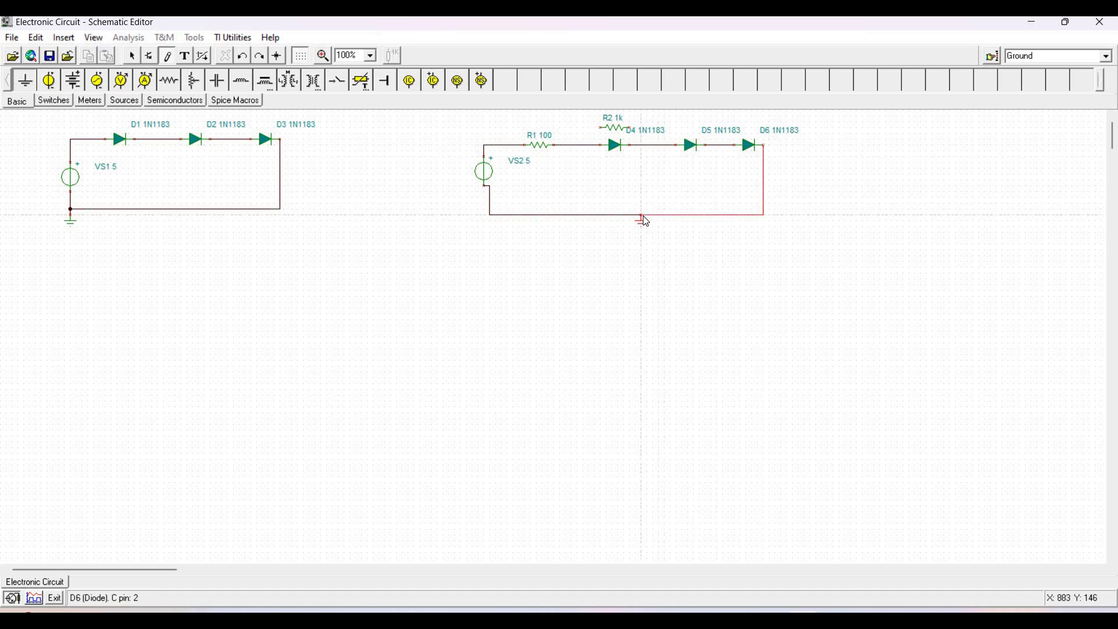
click(540, 238)
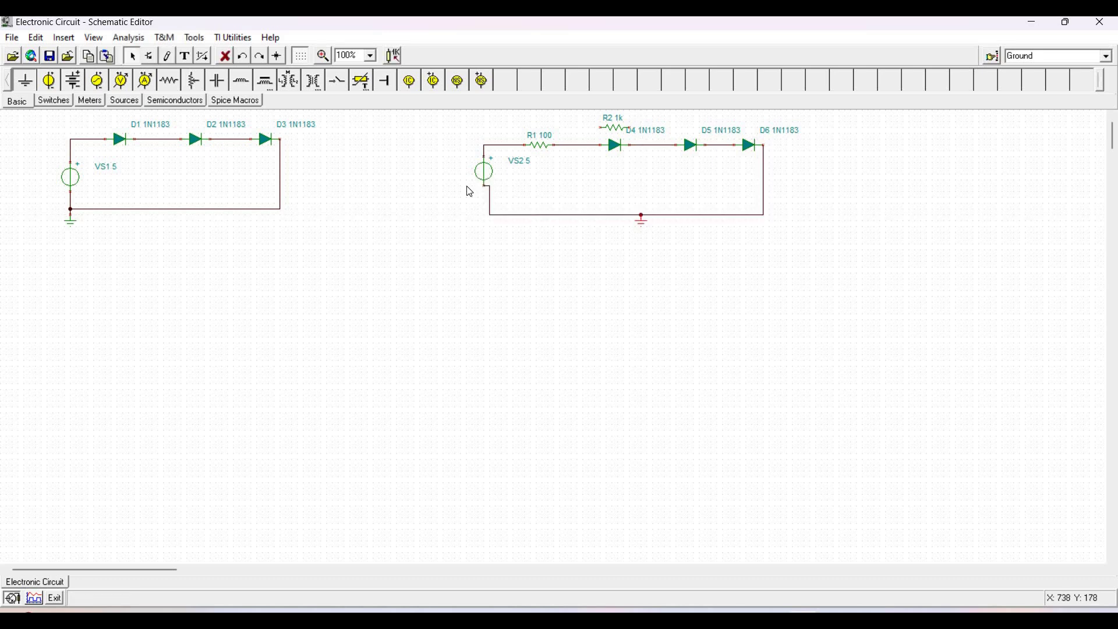
Step: Connect R2's left pin to the R1–D4 node and its right pin to a new ground
drag(584, 129, 583, 129)
click(583, 146)
click(169, 56)
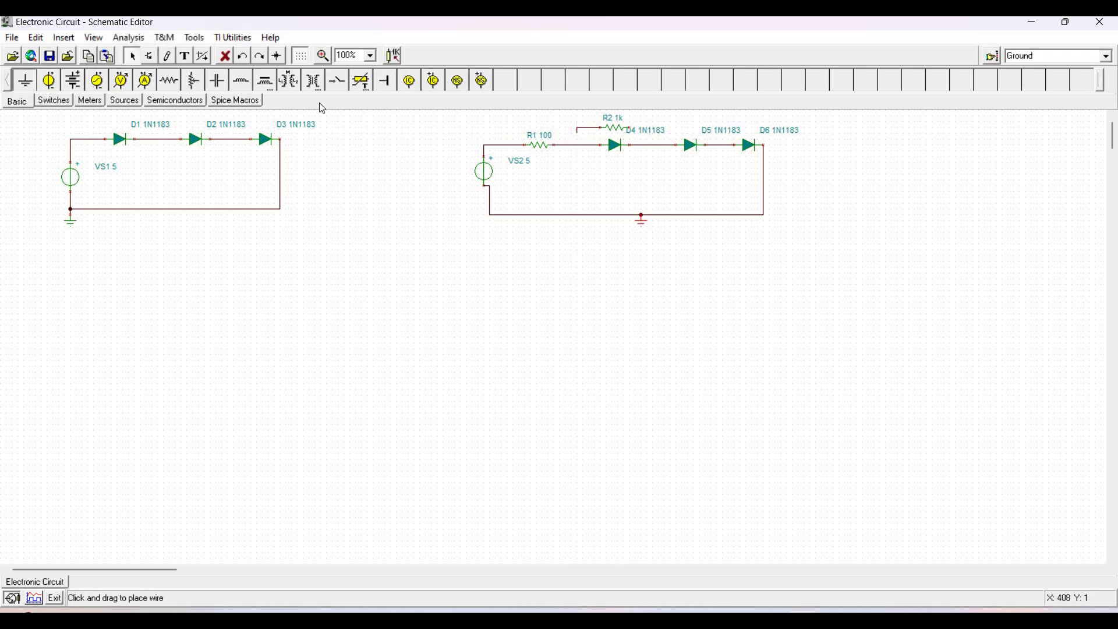
click(579, 145)
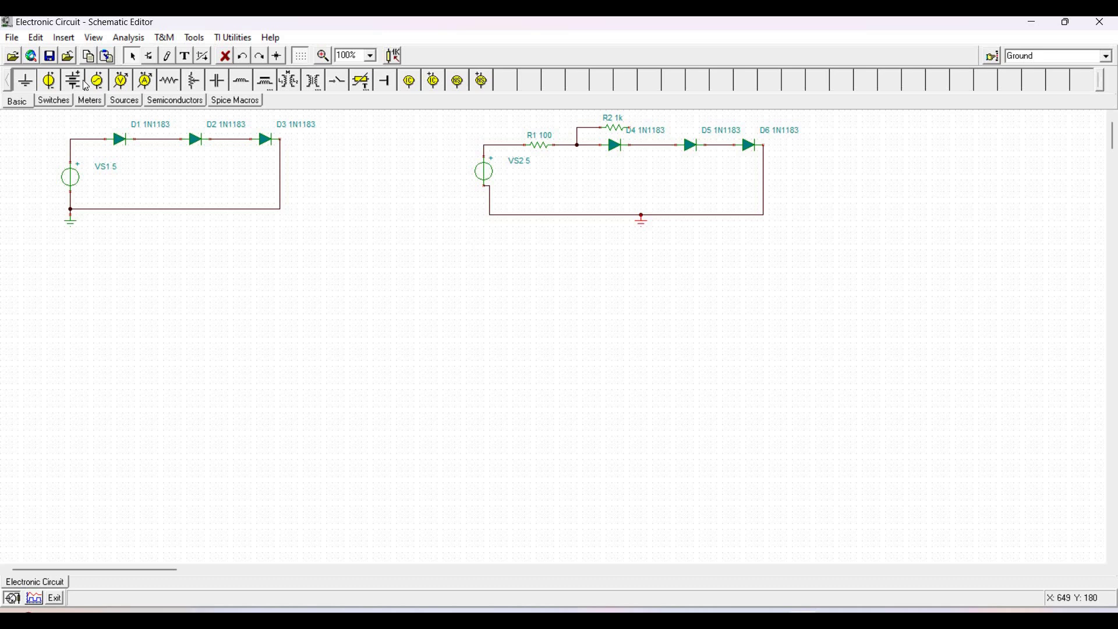
click(25, 83)
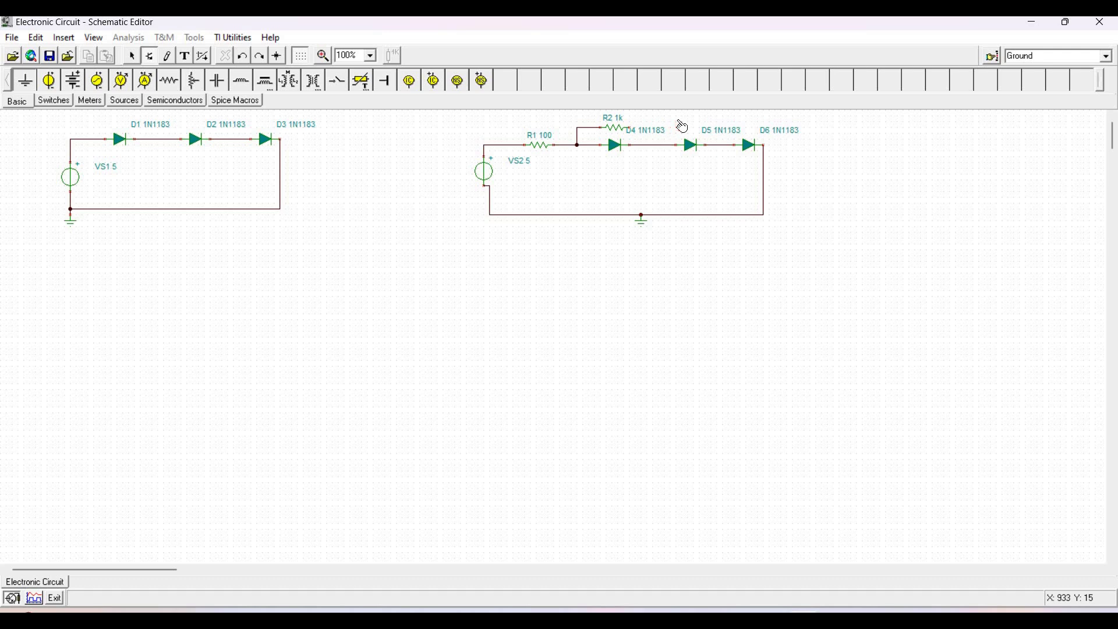
click(680, 124)
mouse_move(681, 117)
mouse_down()
mouse_move(631, 119)
mouse_move(634, 133)
mouse_up()
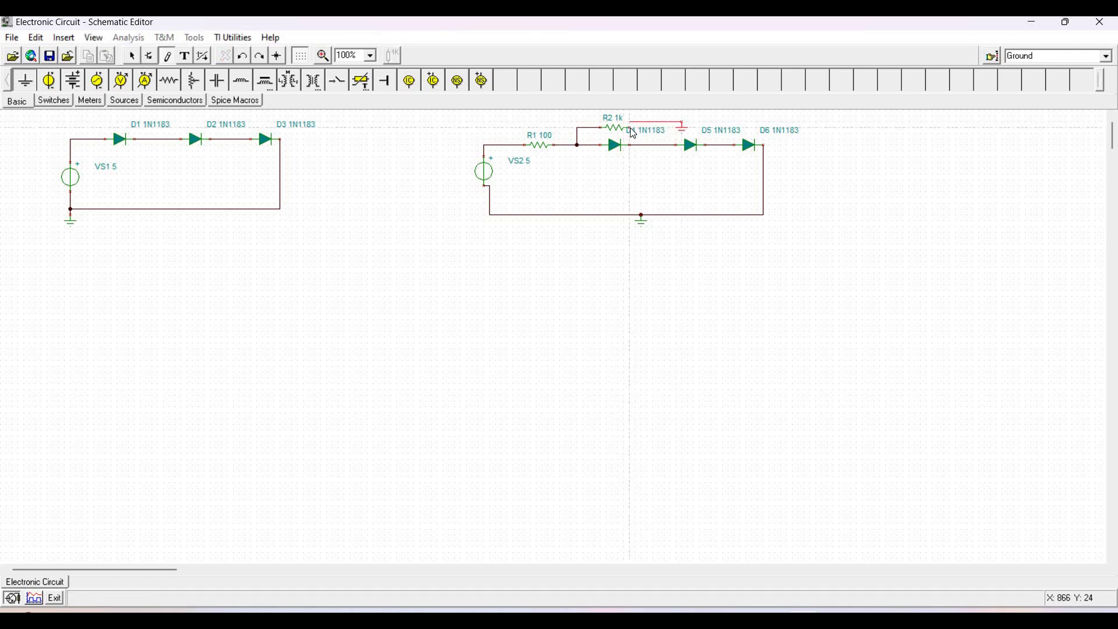
key(Escape)
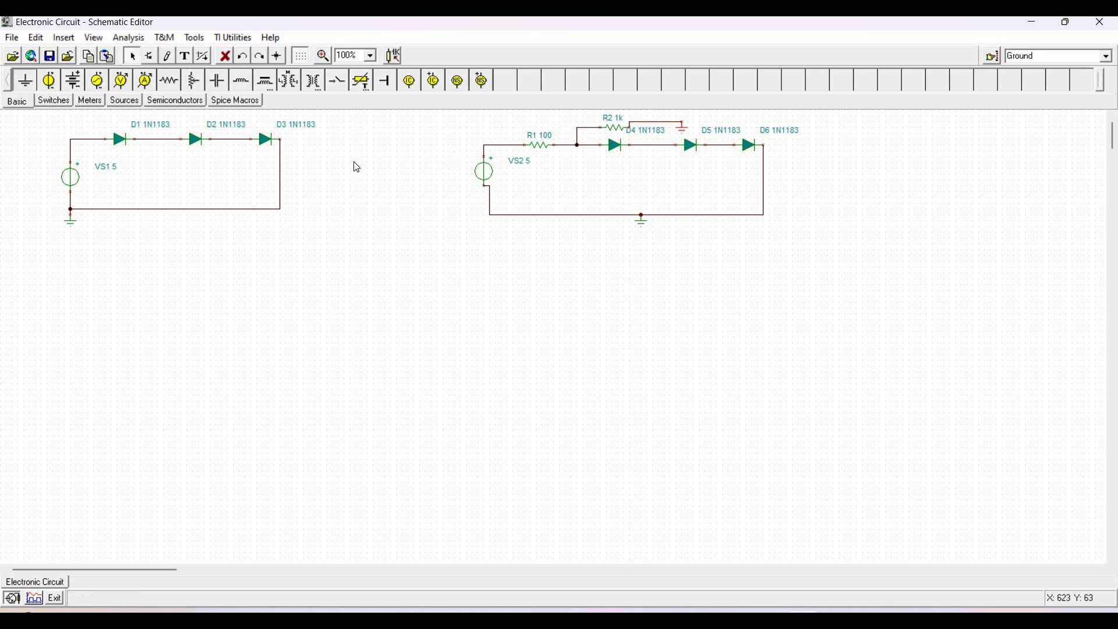
Step: Place a rotated voltage pin at the R1–D4 junction and label it Vout1
click(88, 101)
click(25, 81)
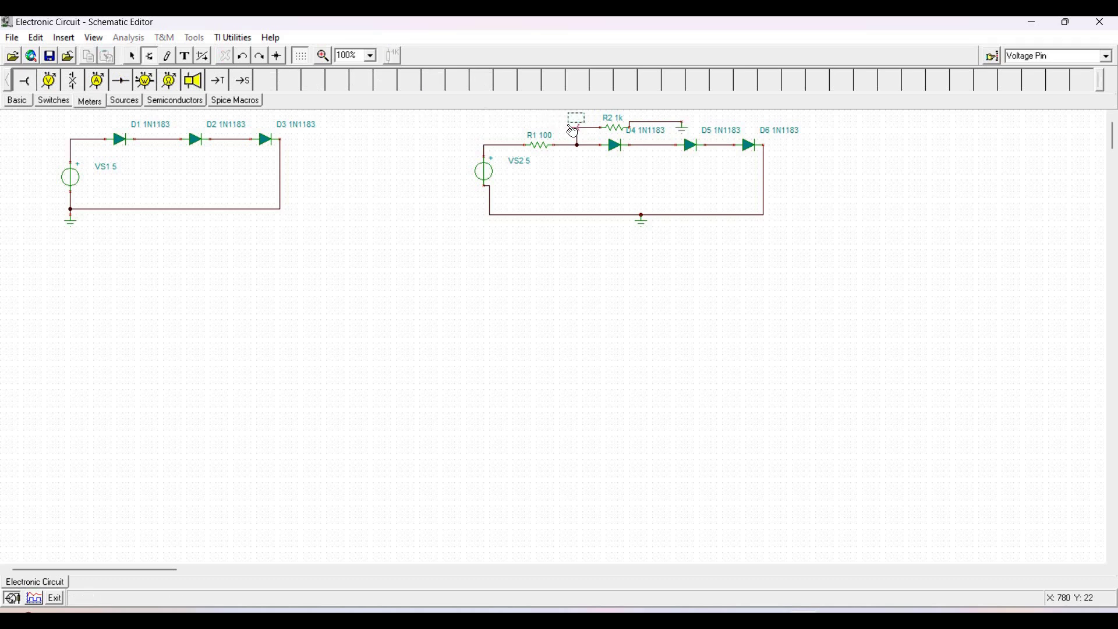
key(ctrl+r)
key(ctrl+r)
key(ctrl+r)
click(534, 150)
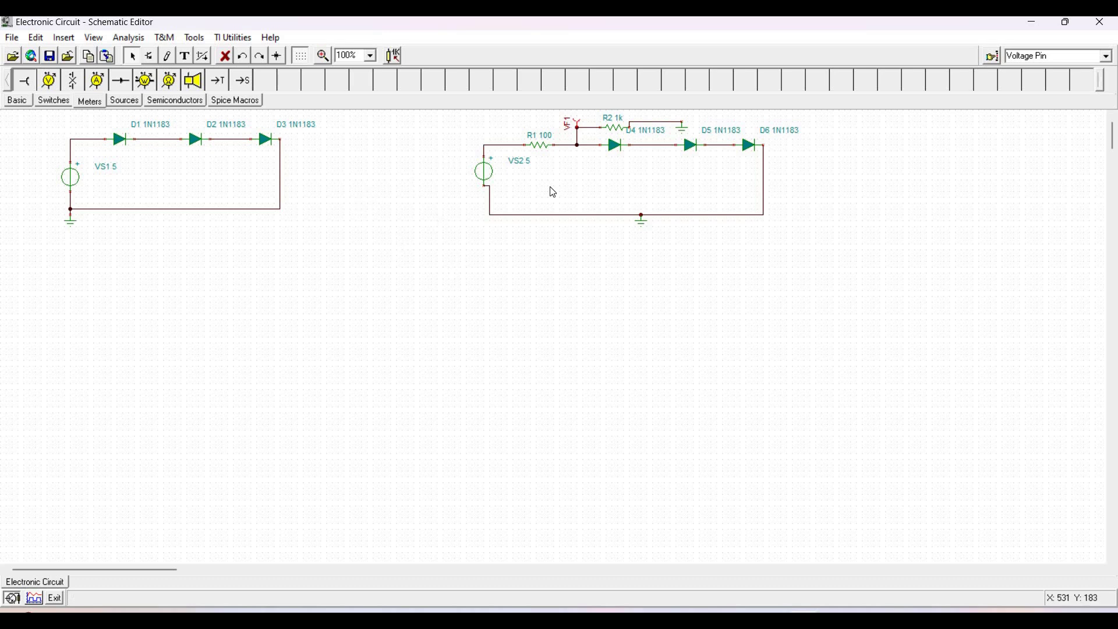
double_click(573, 128)
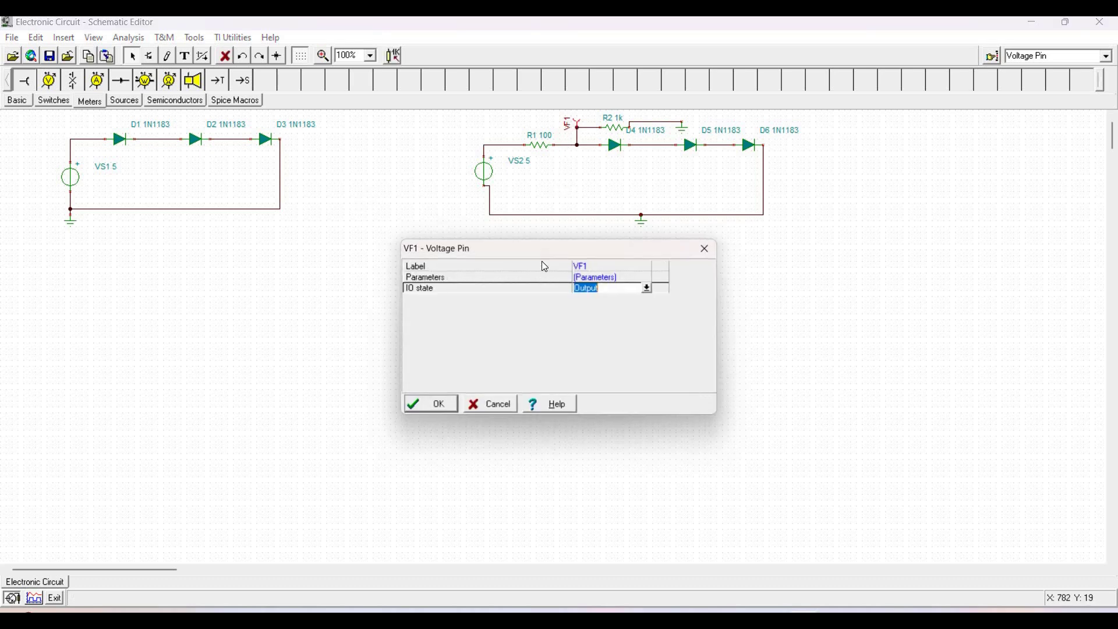
click(597, 265)
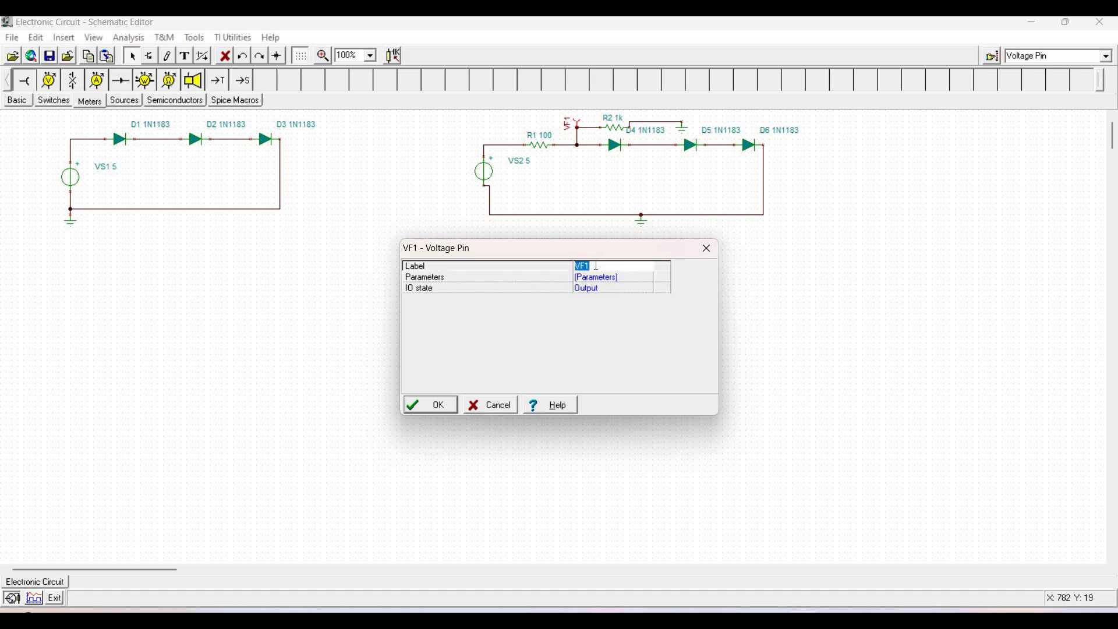
text(Vout1)
click(432, 405)
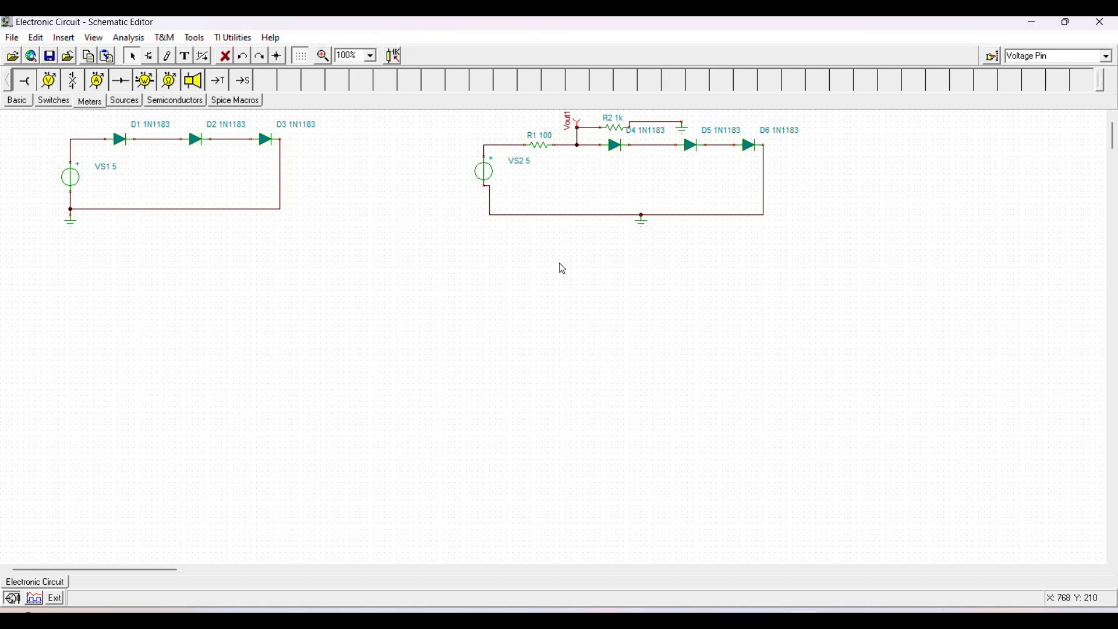
click(127, 38)
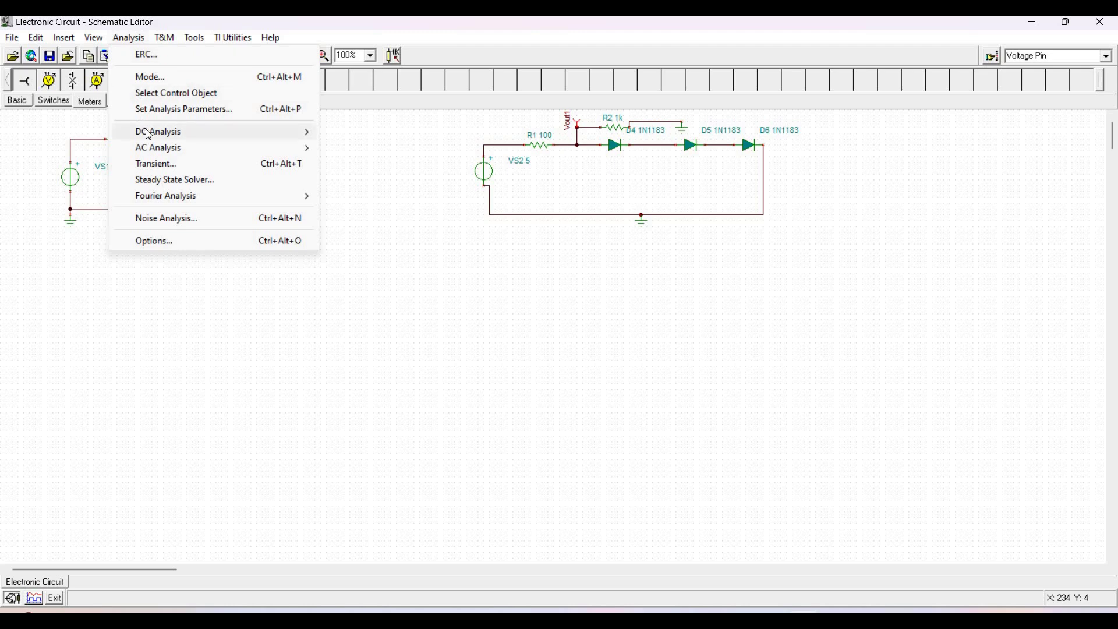
mouse_move(317, 139)
click(369, 132)
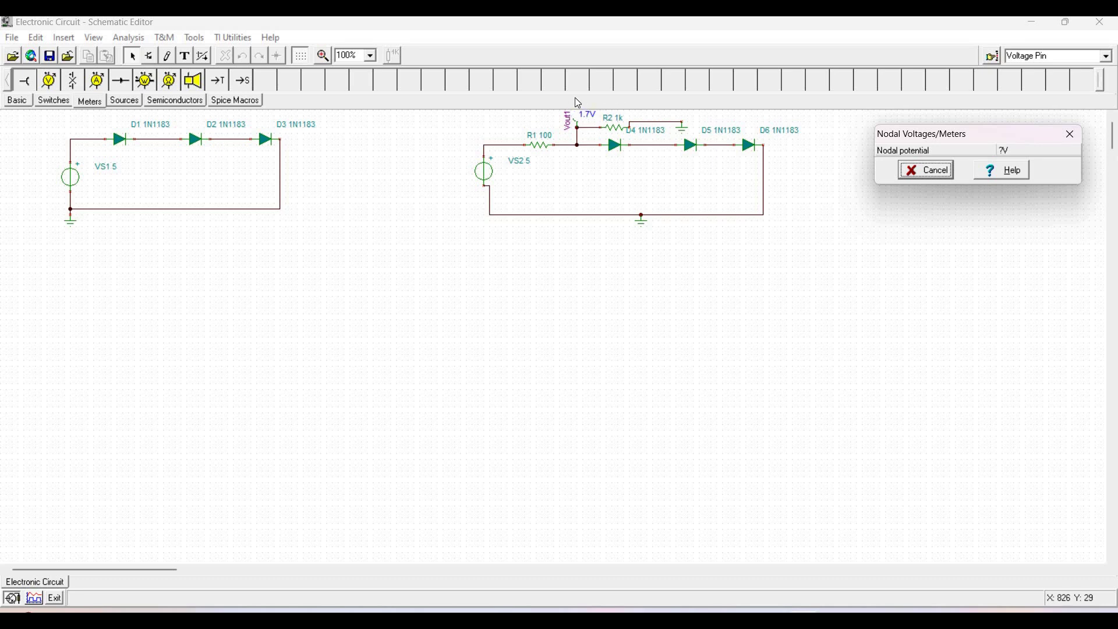
click(641, 137)
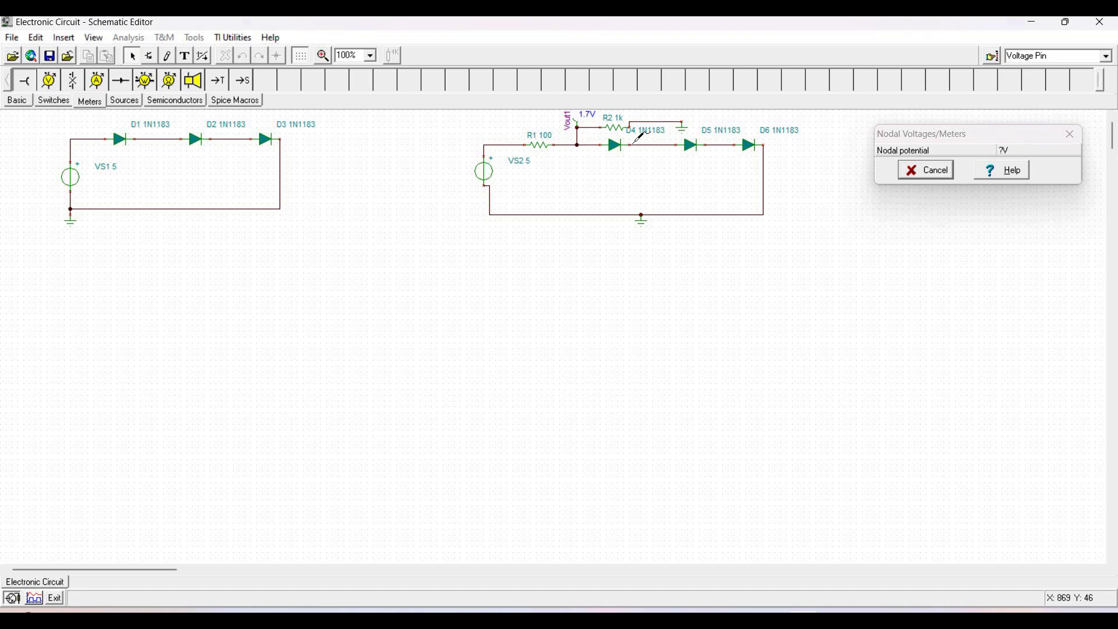
mouse_move(684, 142)
click(738, 144)
click(925, 170)
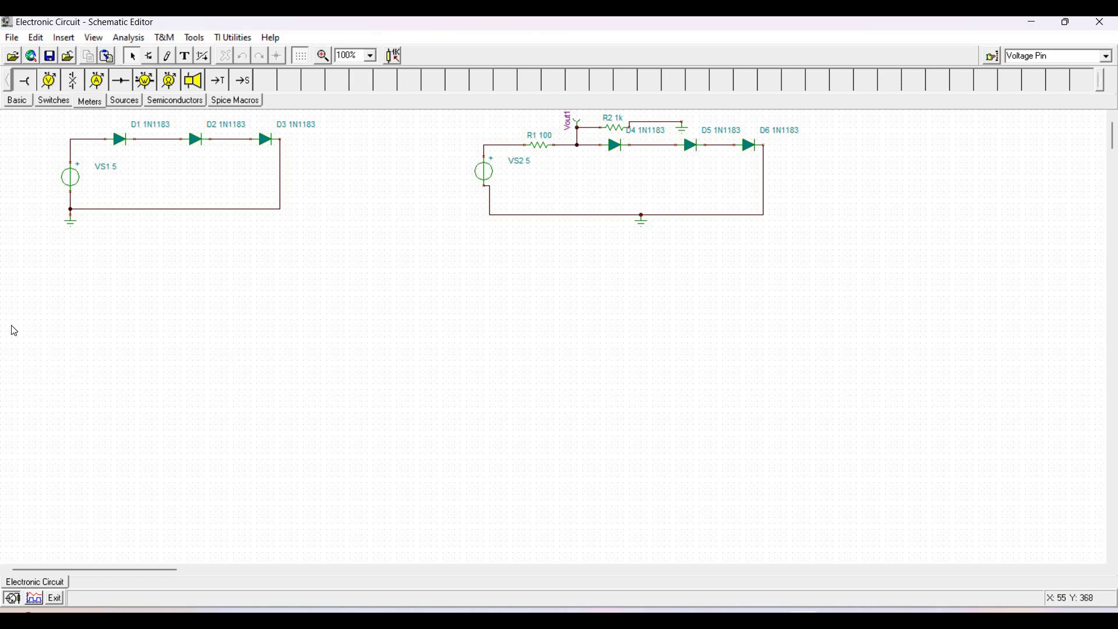
Step: Place sine generator VG1, discarding a stray VS3, and resistor R3 above it
click(18, 103)
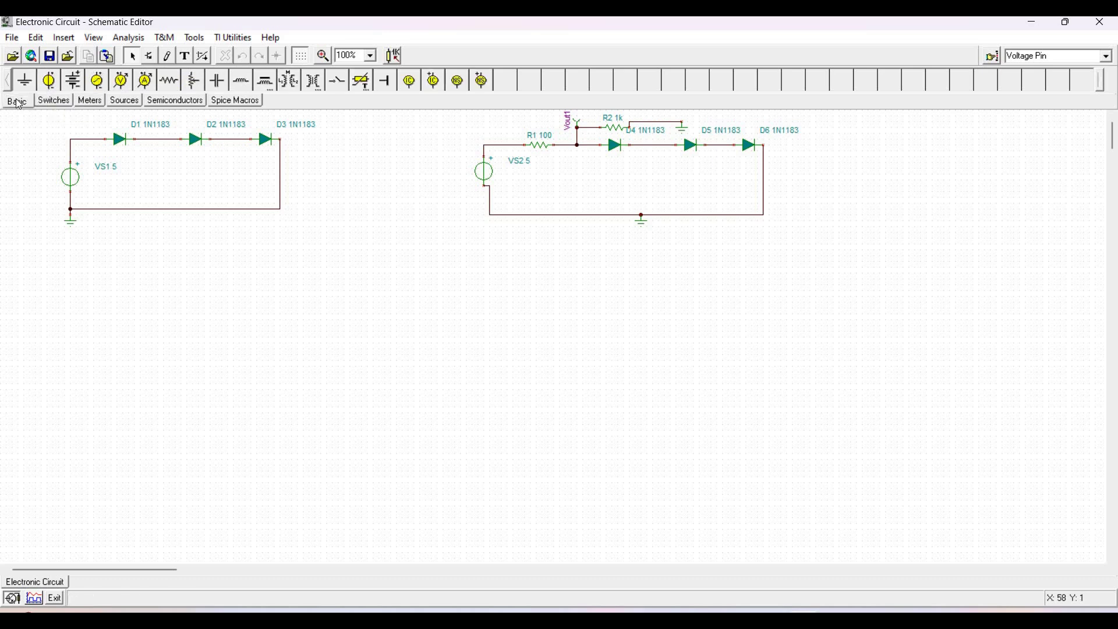
click(49, 81)
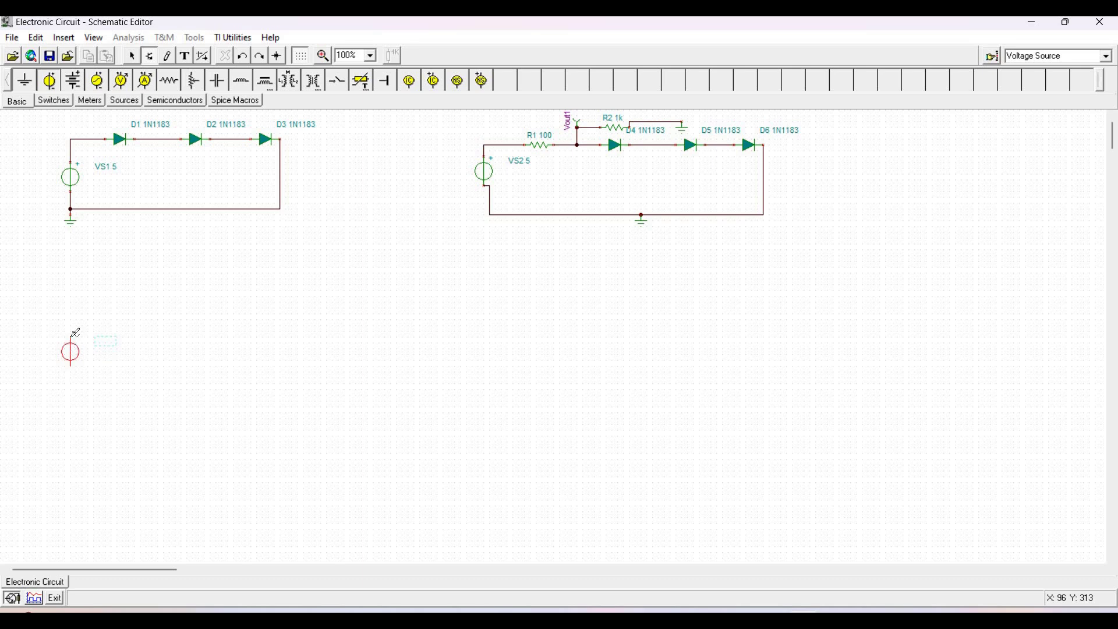
click(73, 342)
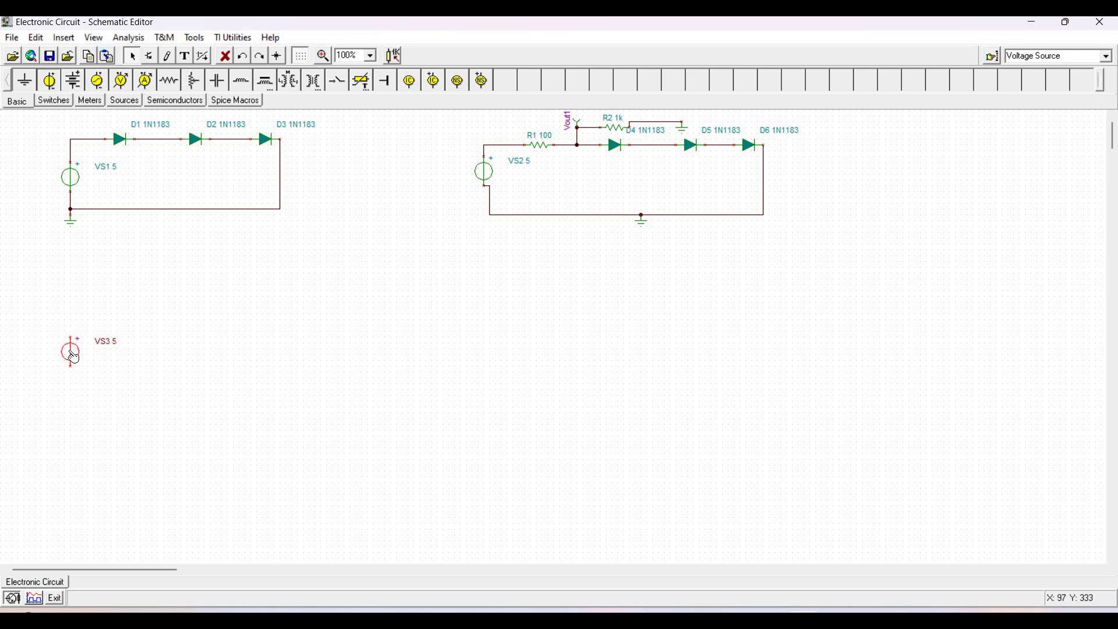
click(226, 56)
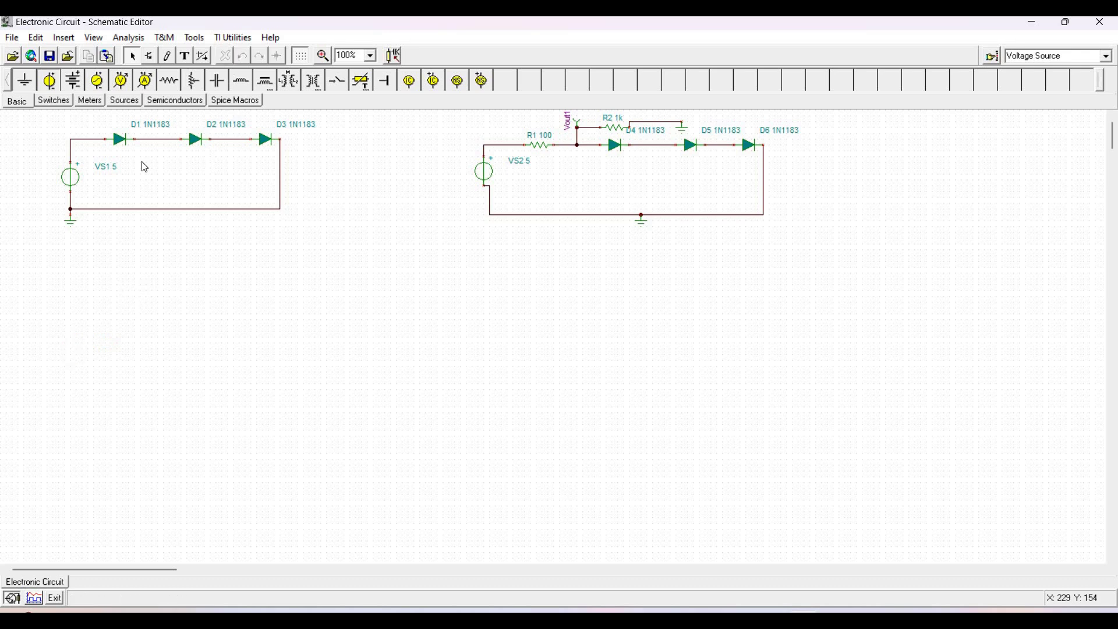
click(128, 103)
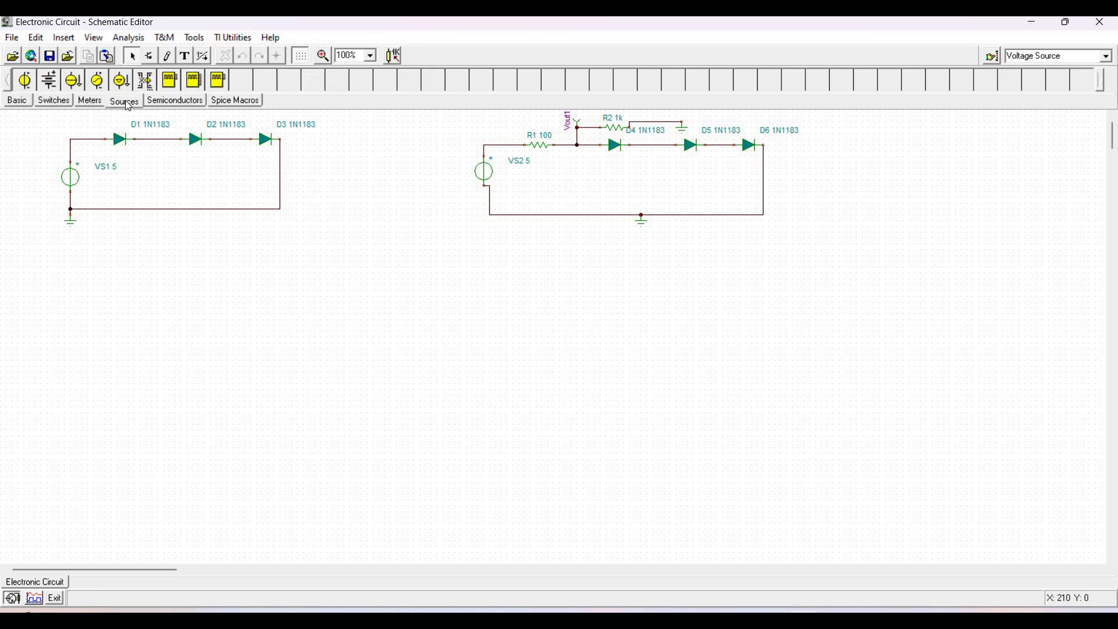
click(98, 88)
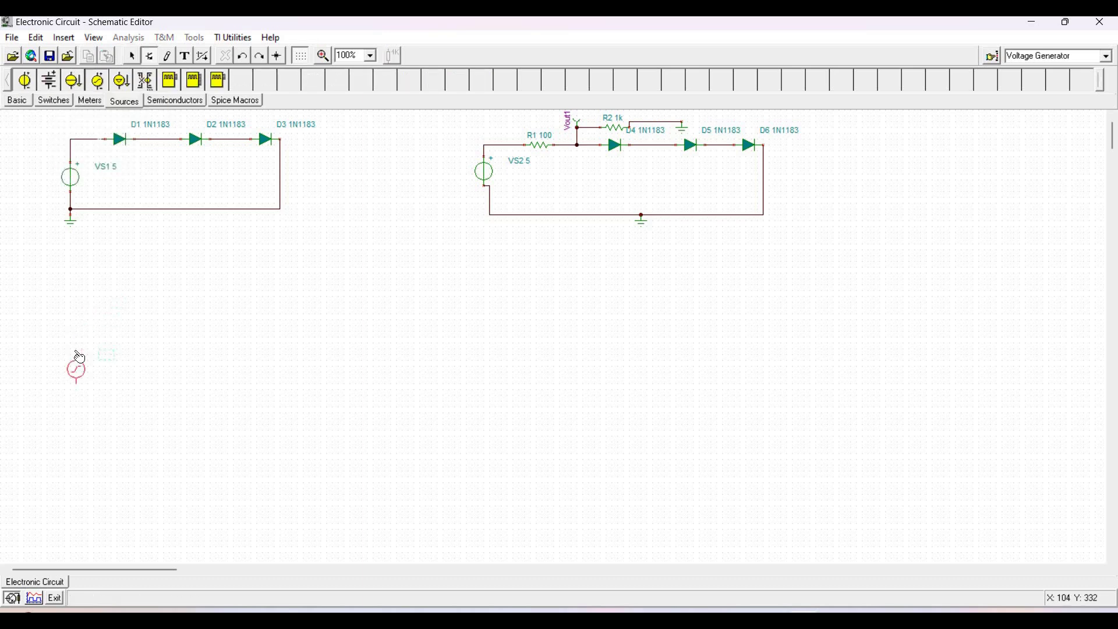
click(126, 353)
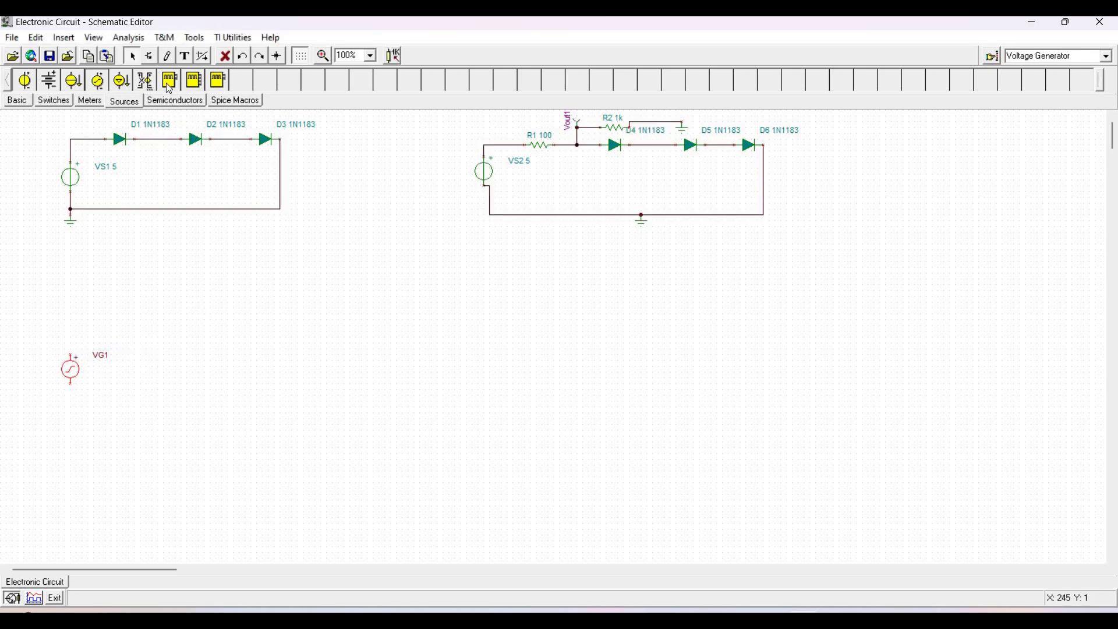
click(17, 101)
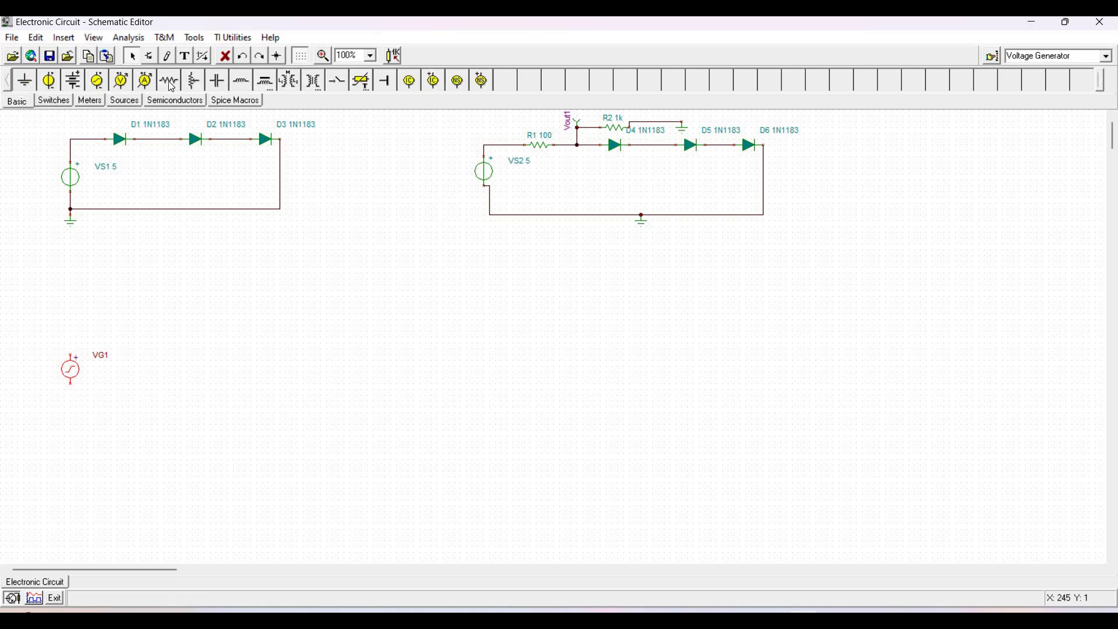
click(177, 85)
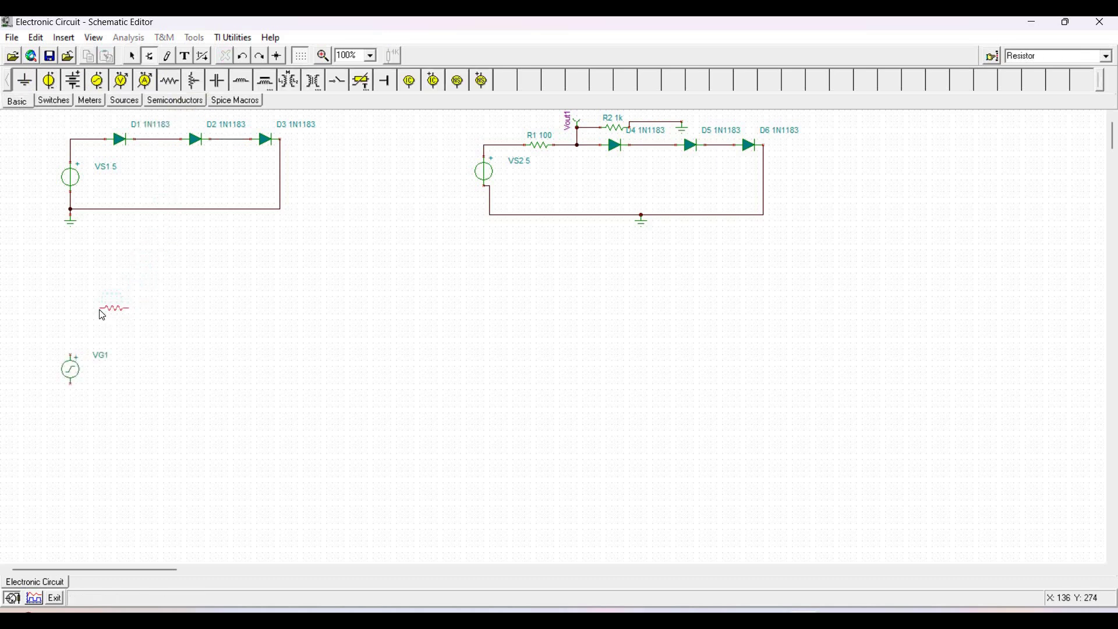
click(157, 301)
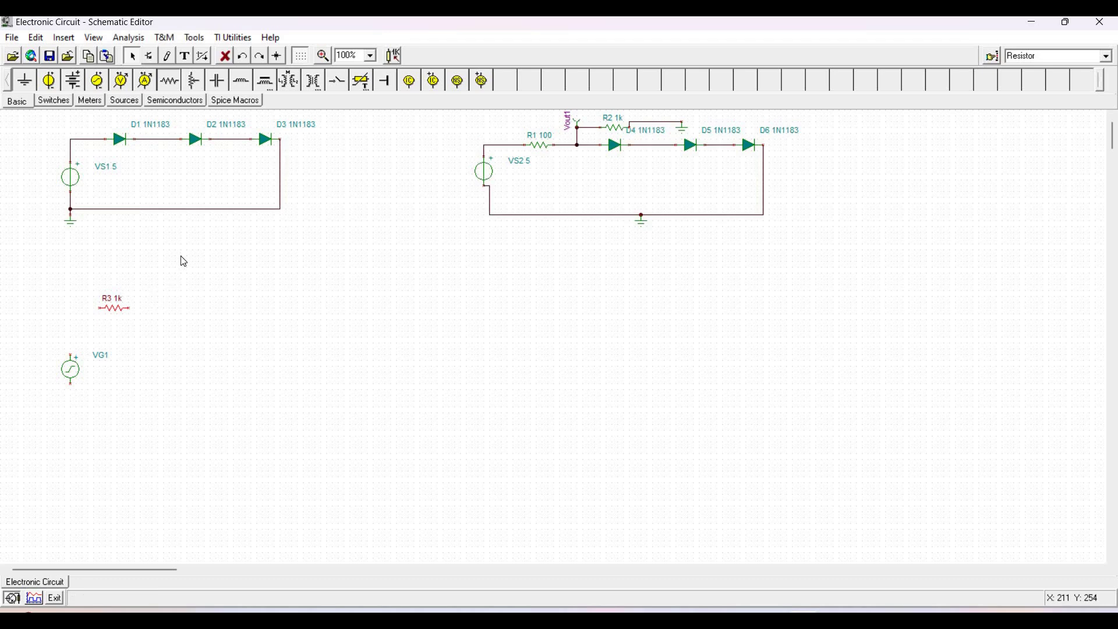
Step: Place vertical 1N1183 diodes D7 and D8 facing opposite directions right of VG1
click(151, 102)
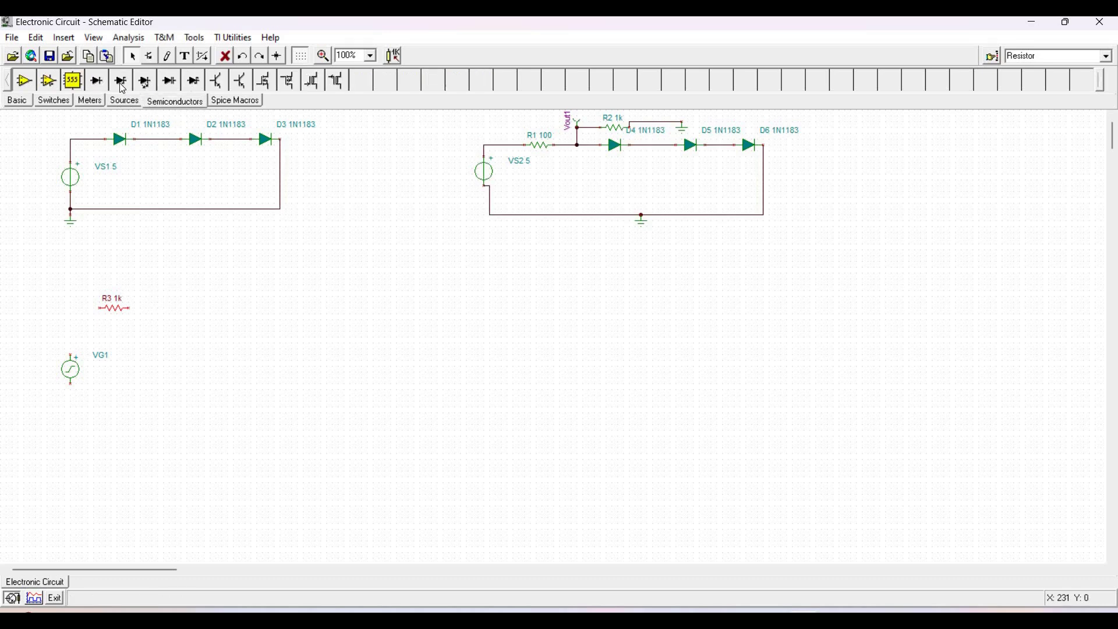
click(100, 85)
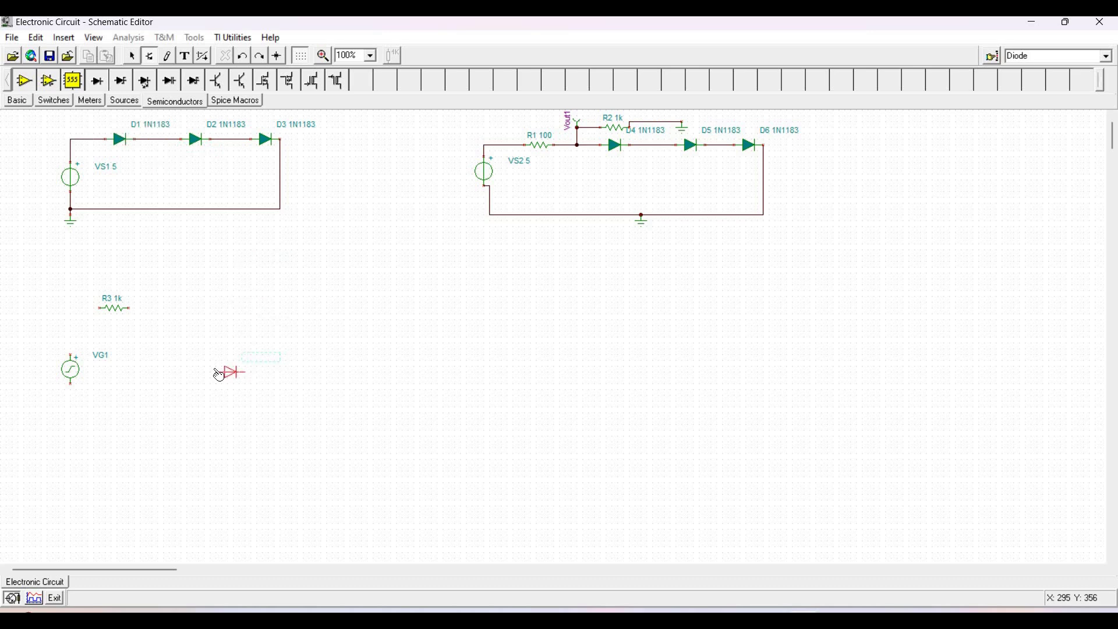
key(ctrl+r)
click(195, 357)
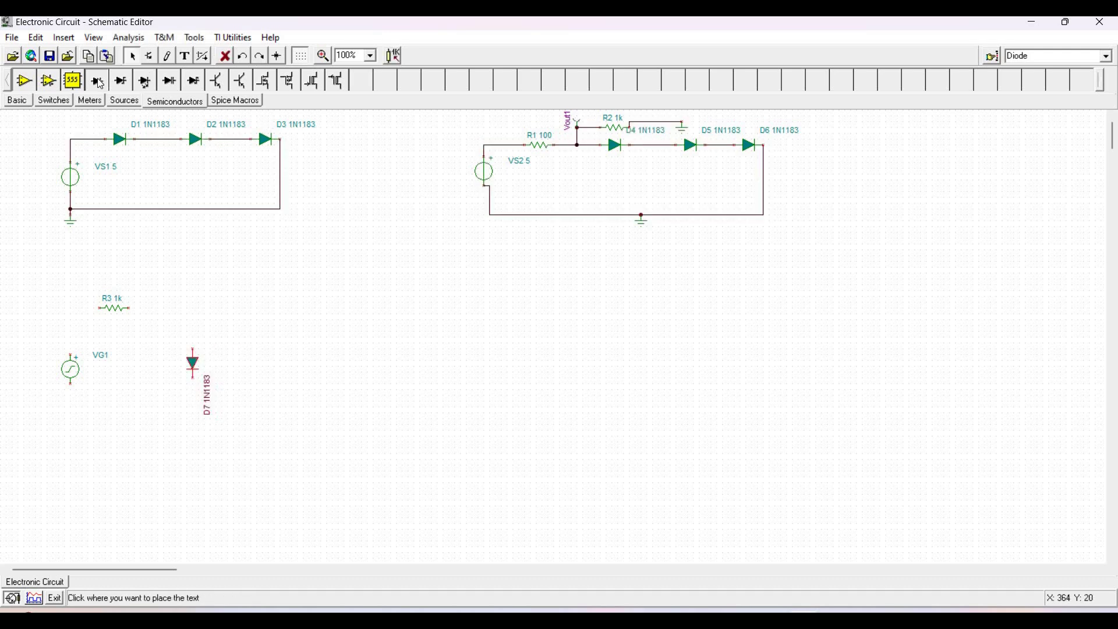
key(ctrl+l)
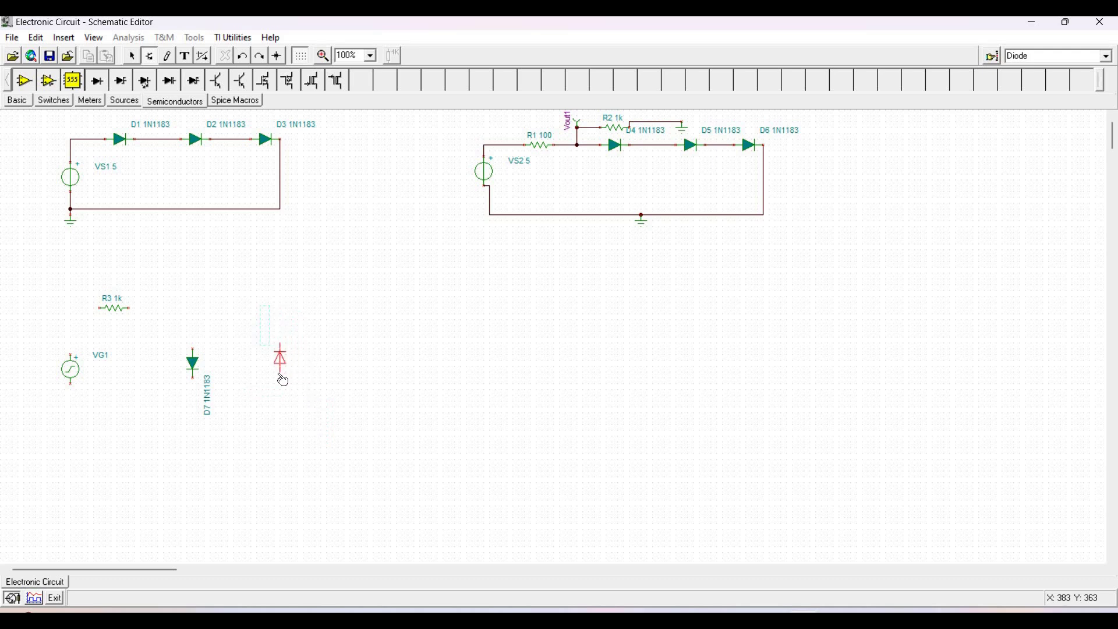
click(283, 373)
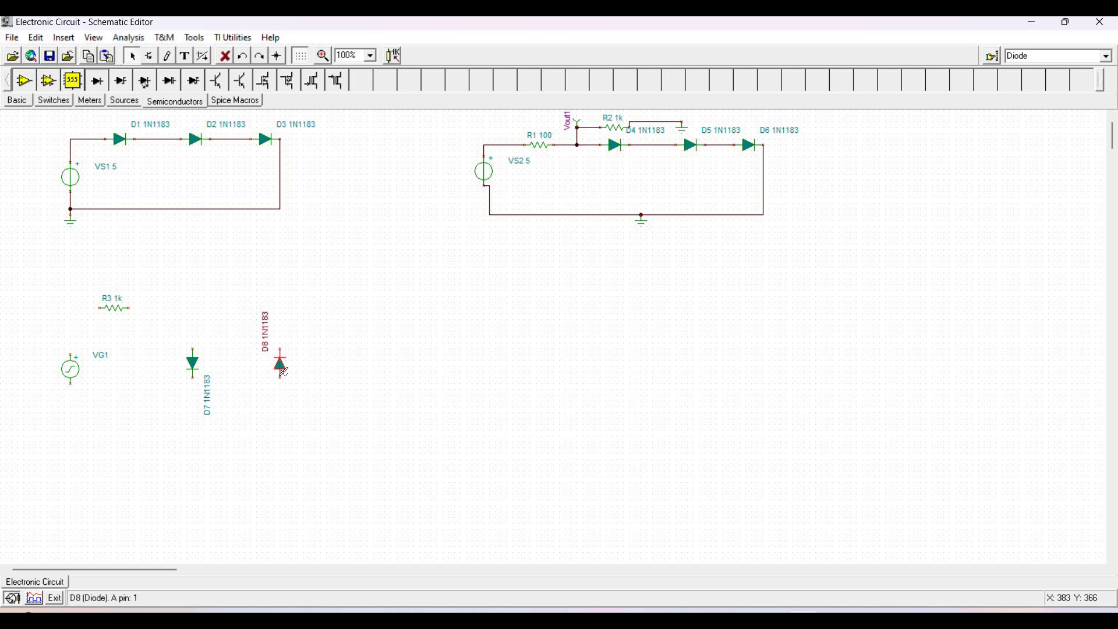
click(17, 100)
click(25, 80)
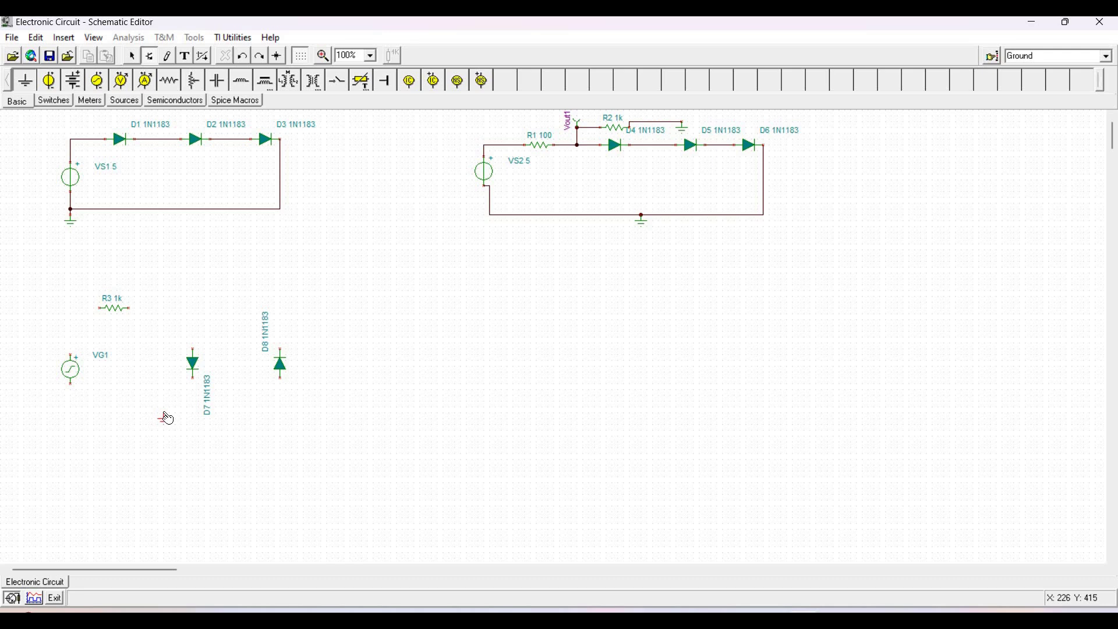
Step: Ground VG1 and wire it through R3 down to the top of D7
click(165, 418)
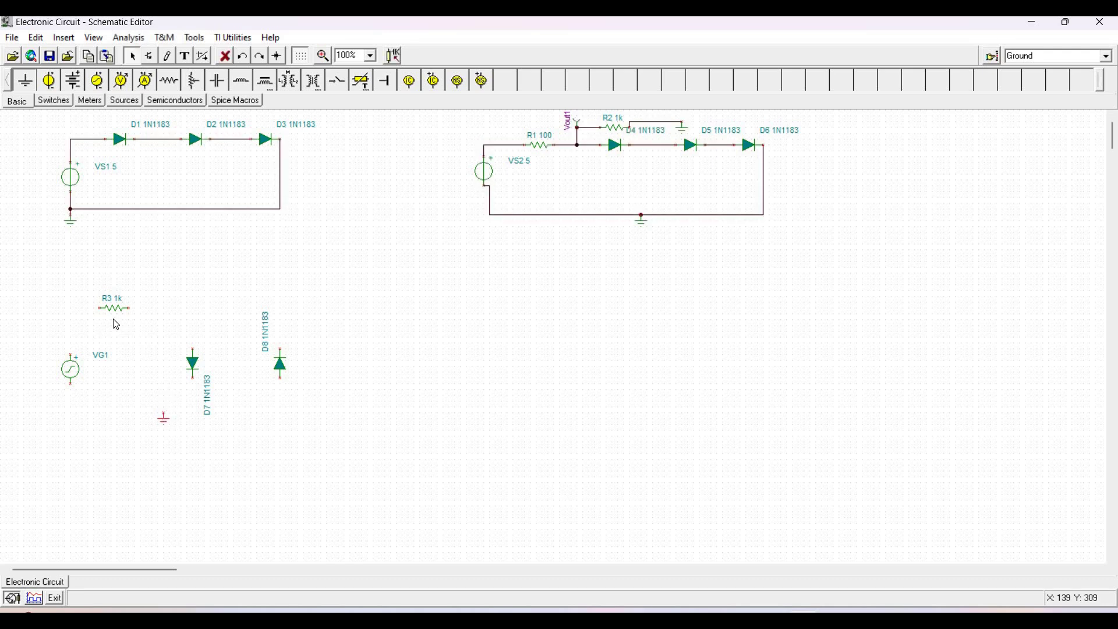
click(168, 56)
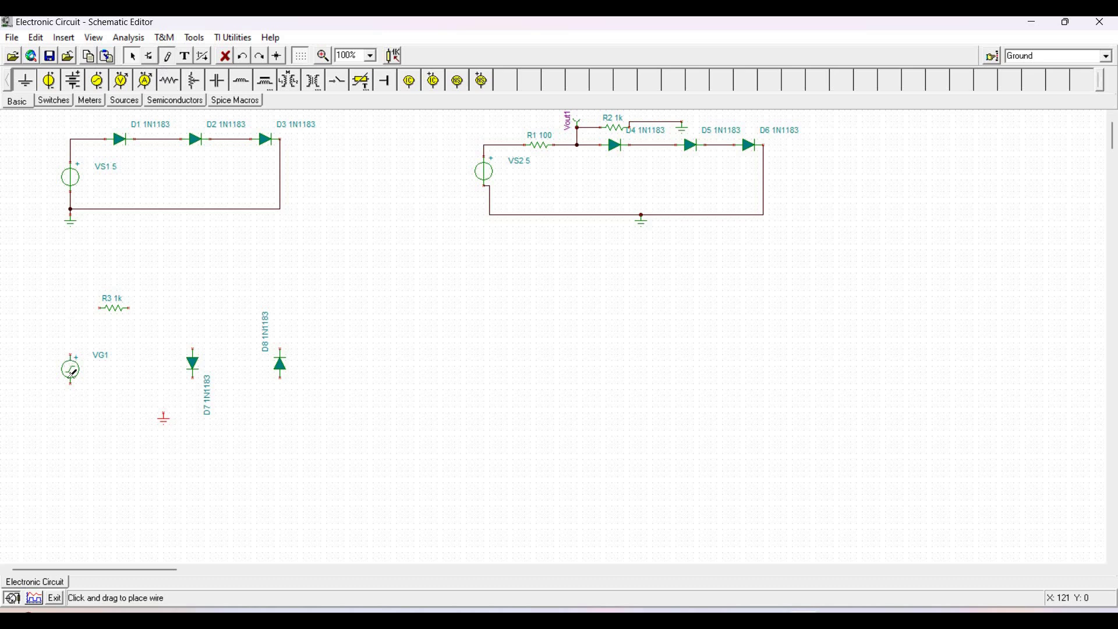
mouse_move(74, 390)
mouse_down()
mouse_move(95, 407)
mouse_move(169, 405)
mouse_move(77, 389)
mouse_move(99, 408)
mouse_move(164, 412)
mouse_up()
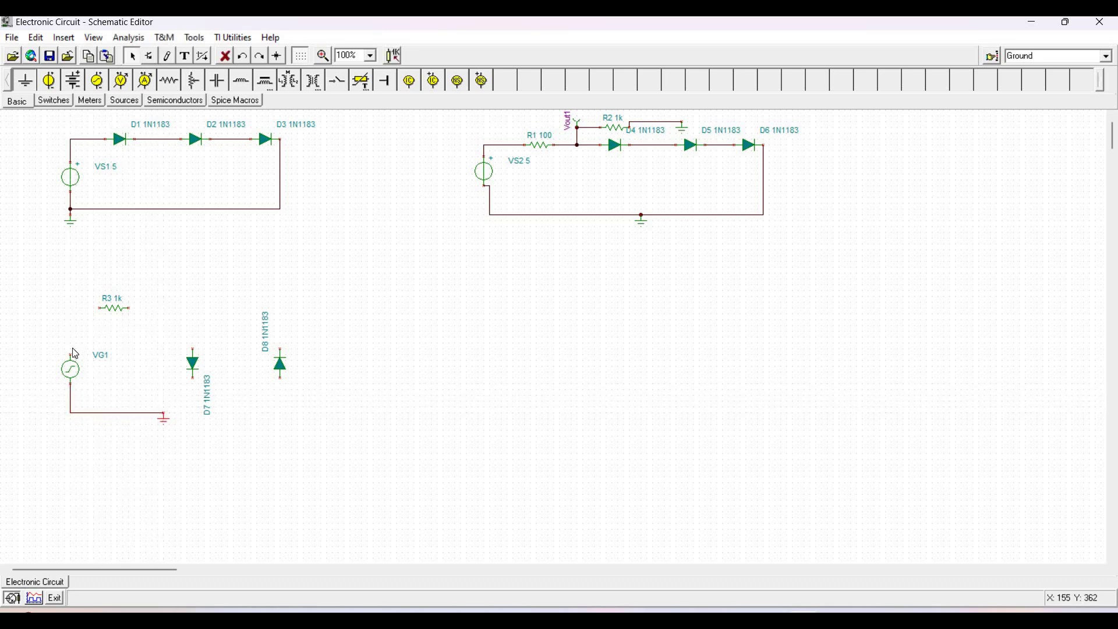
drag(73, 351, 108, 305)
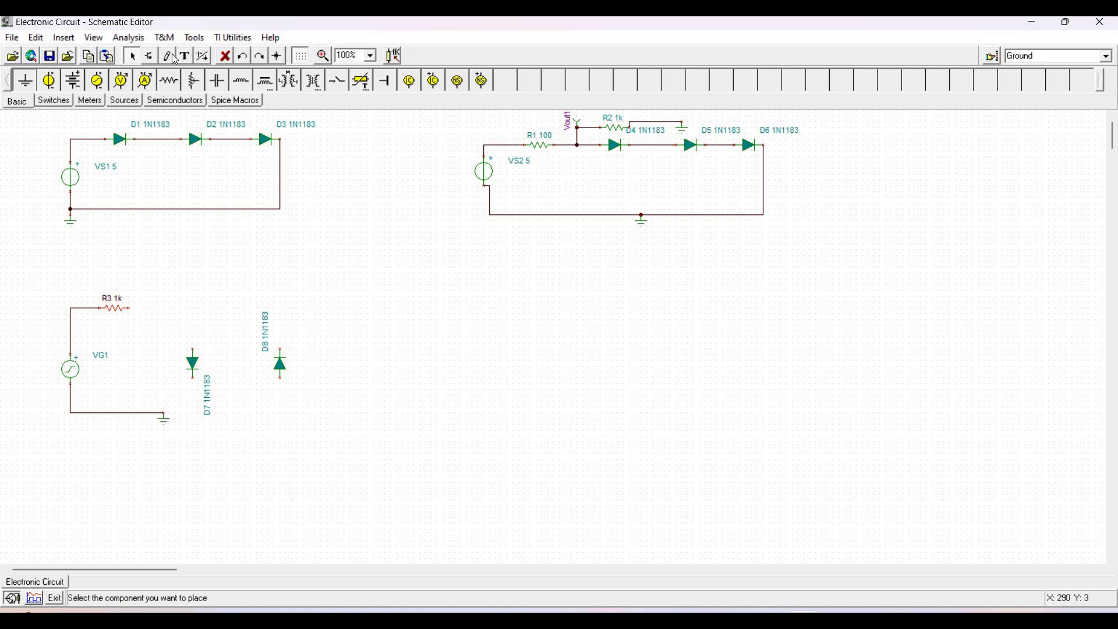
click(140, 298)
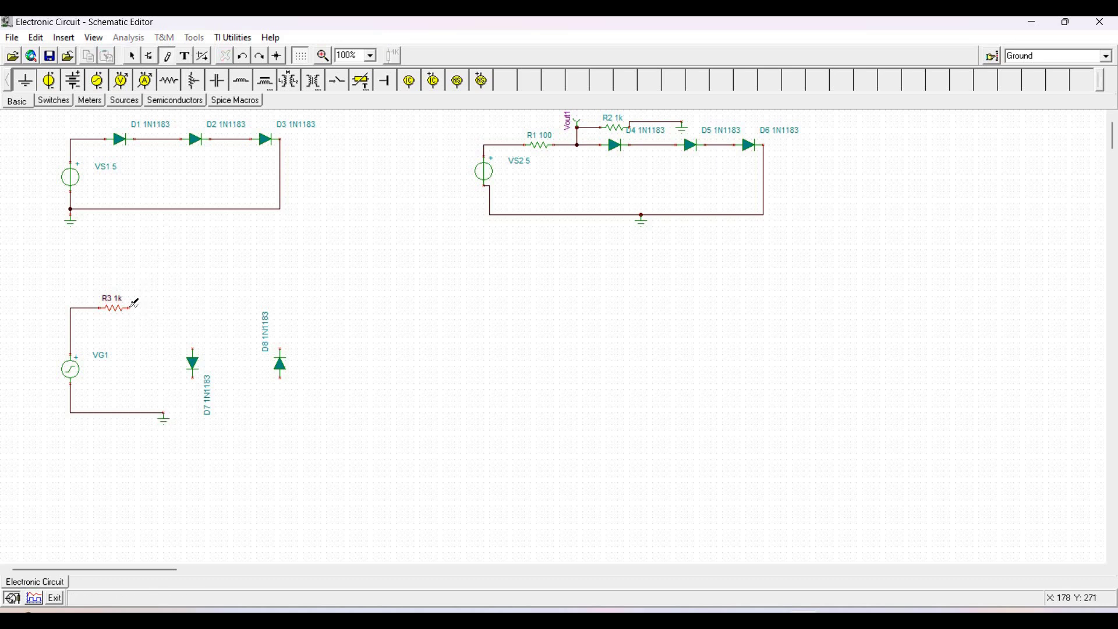
mouse_move(137, 303)
mouse_down()
mouse_move(195, 314)
mouse_move(192, 390)
mouse_move(174, 404)
mouse_up()
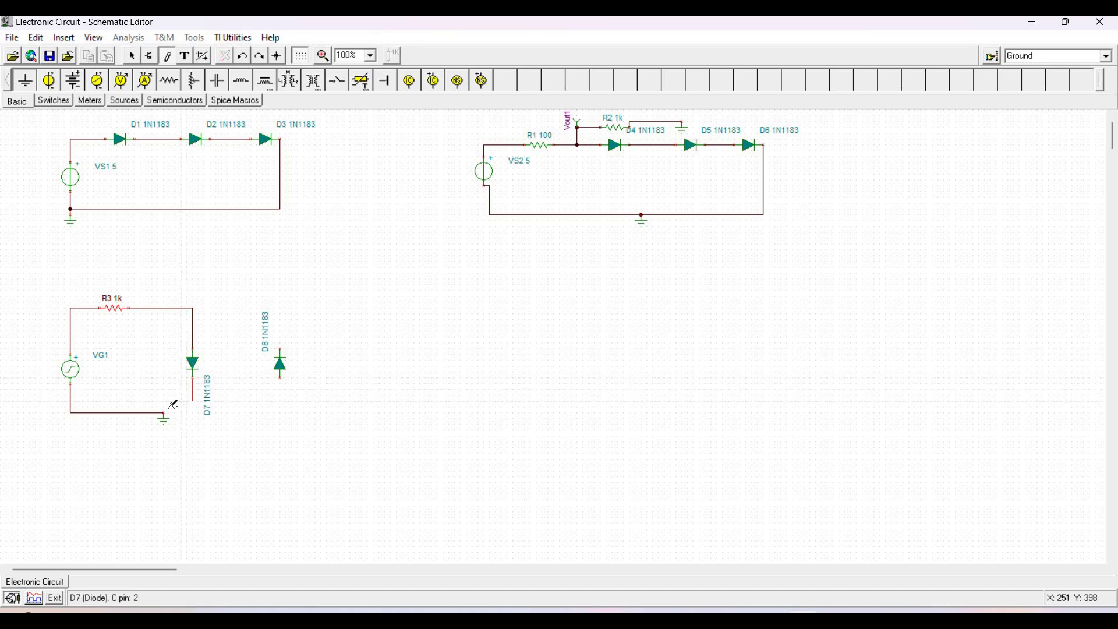
key(Escape)
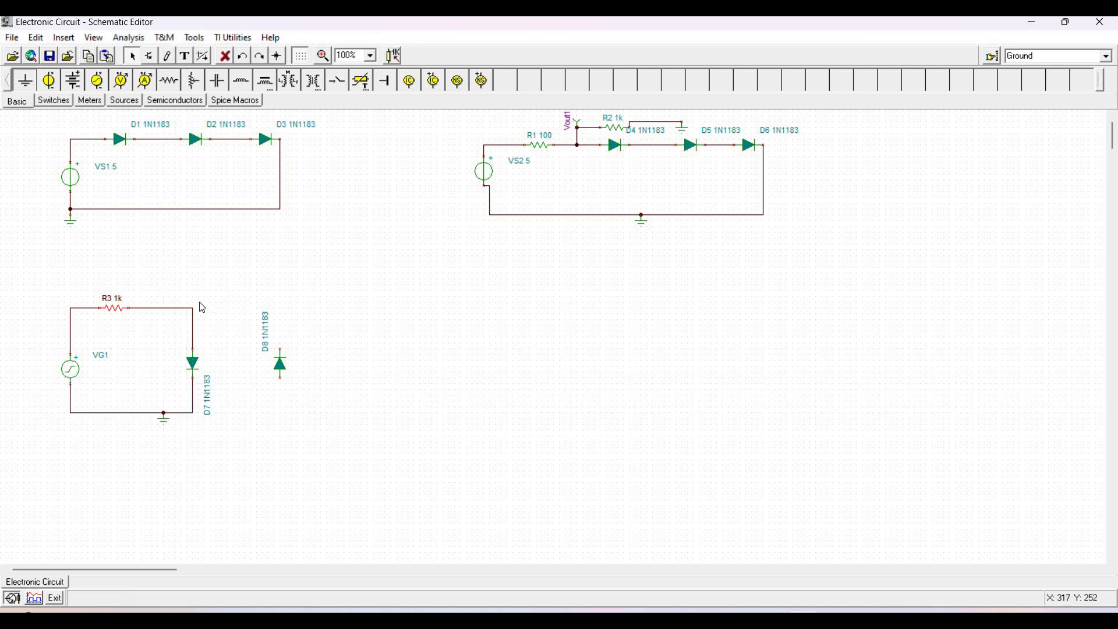
Step: Wire D8 in parallel with D7, from the R3 wire to the ground wire
mouse_move(284, 344)
mouse_down()
mouse_move(262, 299)
mouse_move(218, 295)
mouse_up()
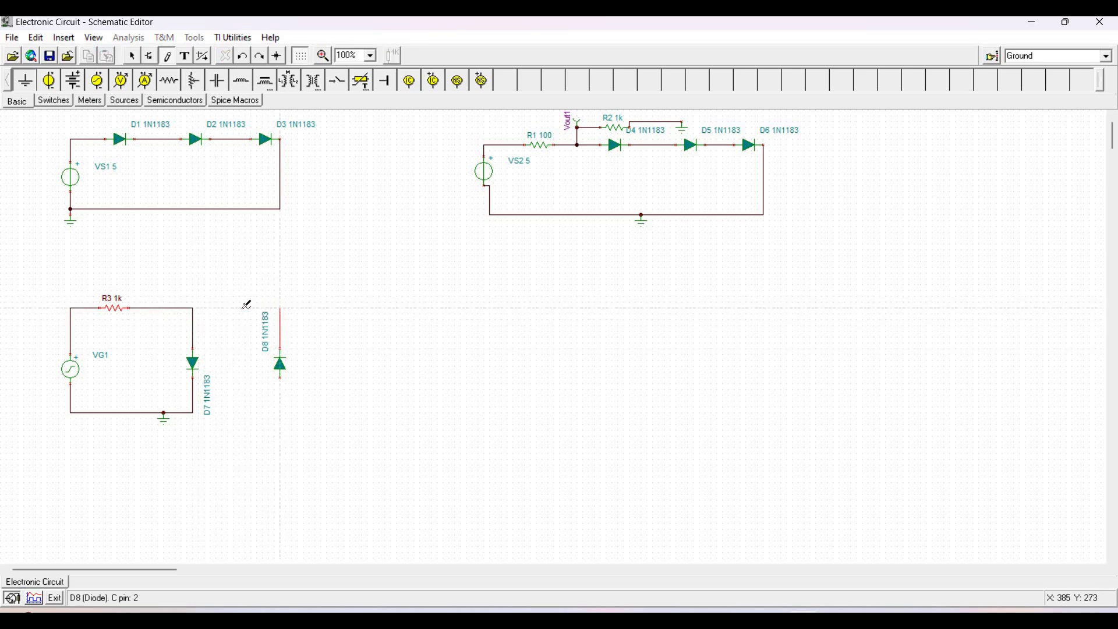
click(194, 308)
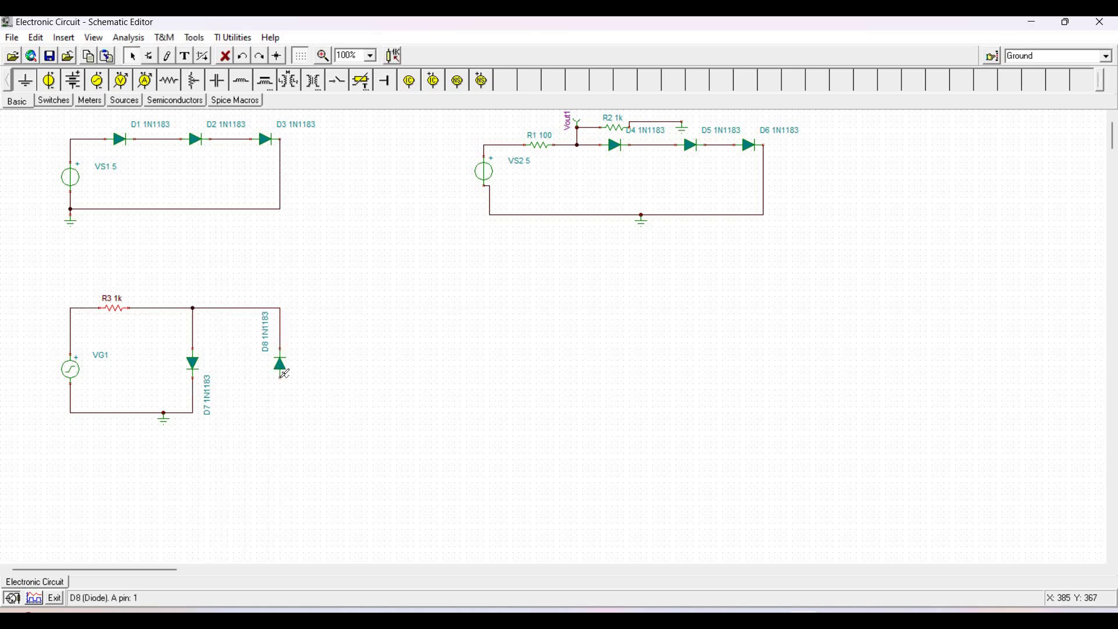
click(283, 375)
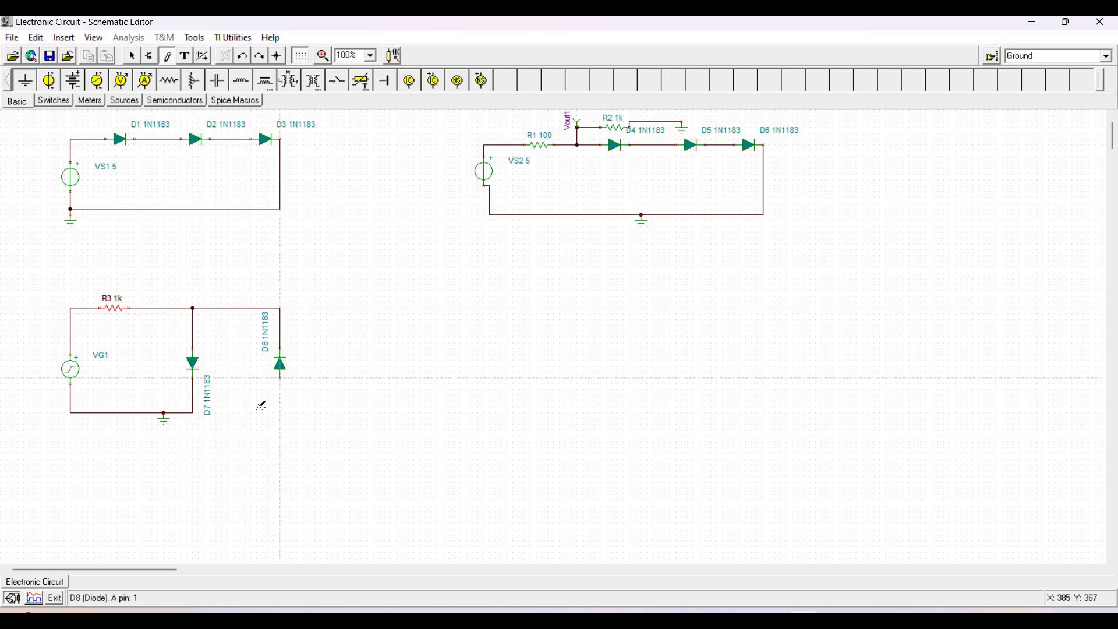
click(194, 412)
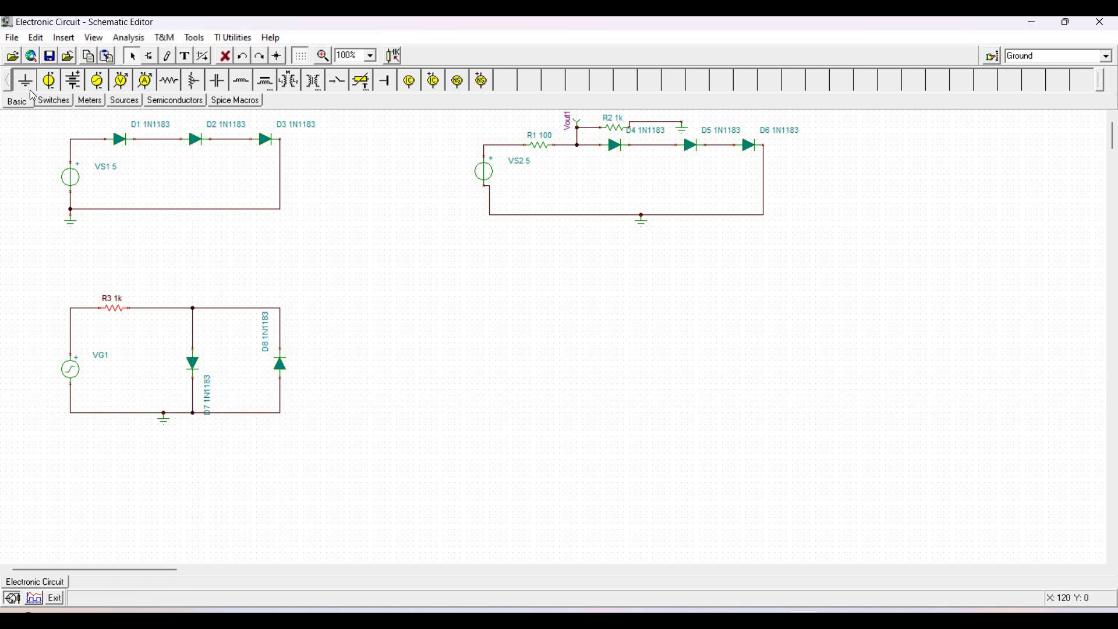
Step: Place a voltage pin on D8's top wire and rename its label to Vout2
click(90, 100)
click(24, 80)
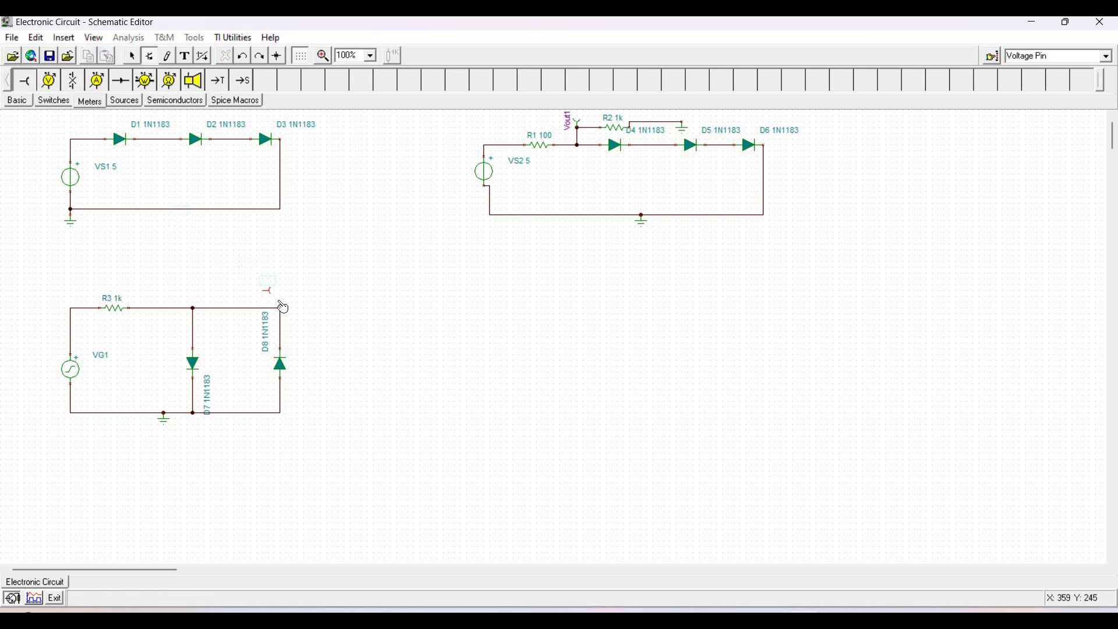
click(285, 302)
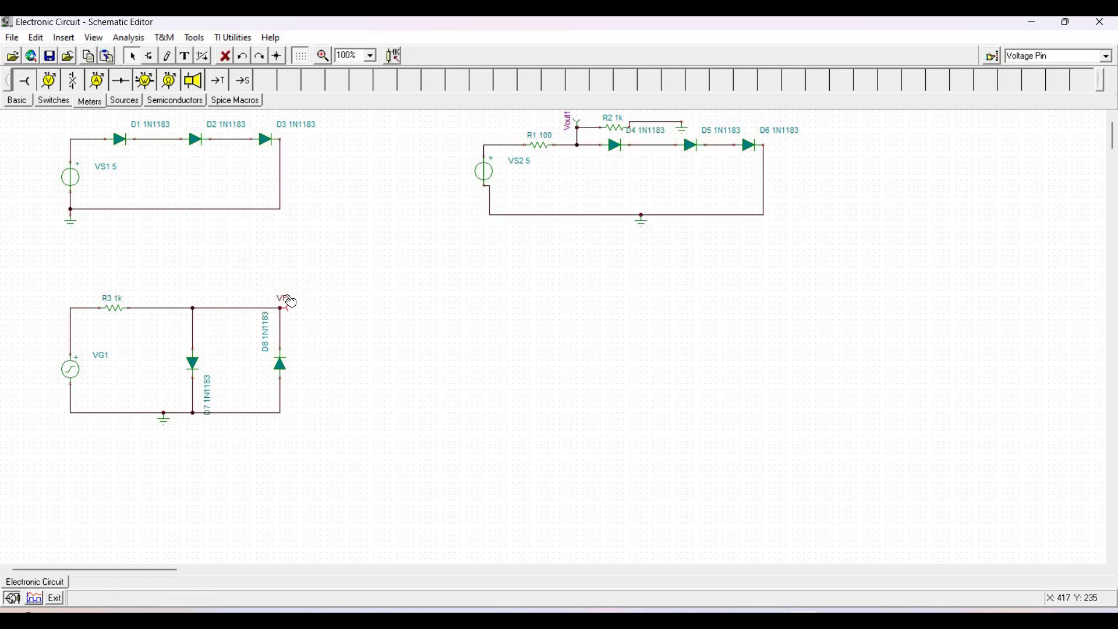
double_click(289, 302)
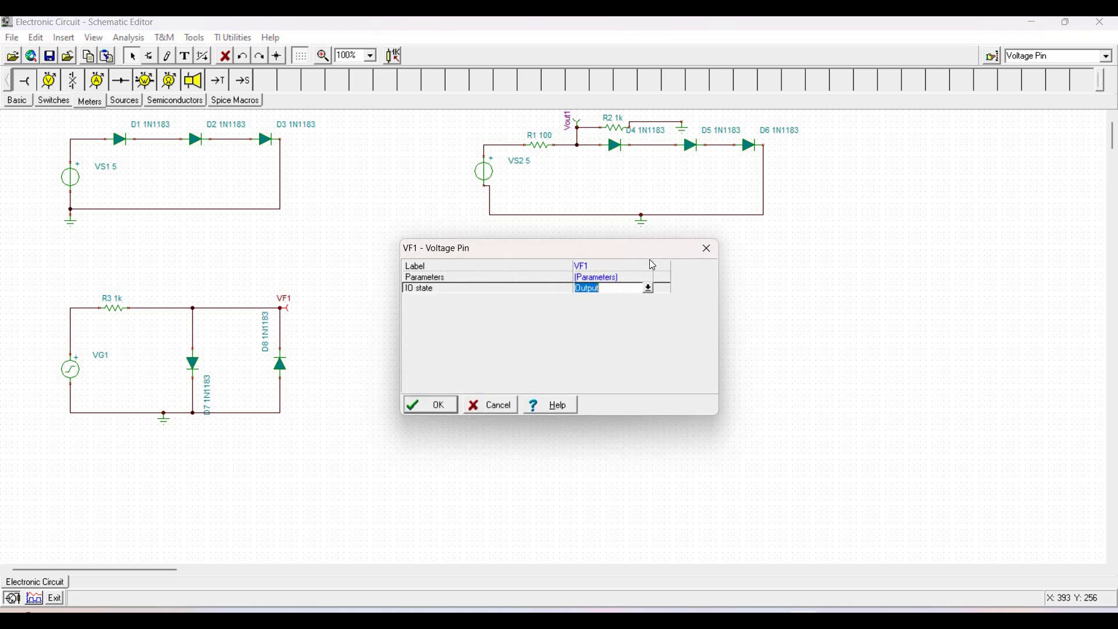
click(620, 266)
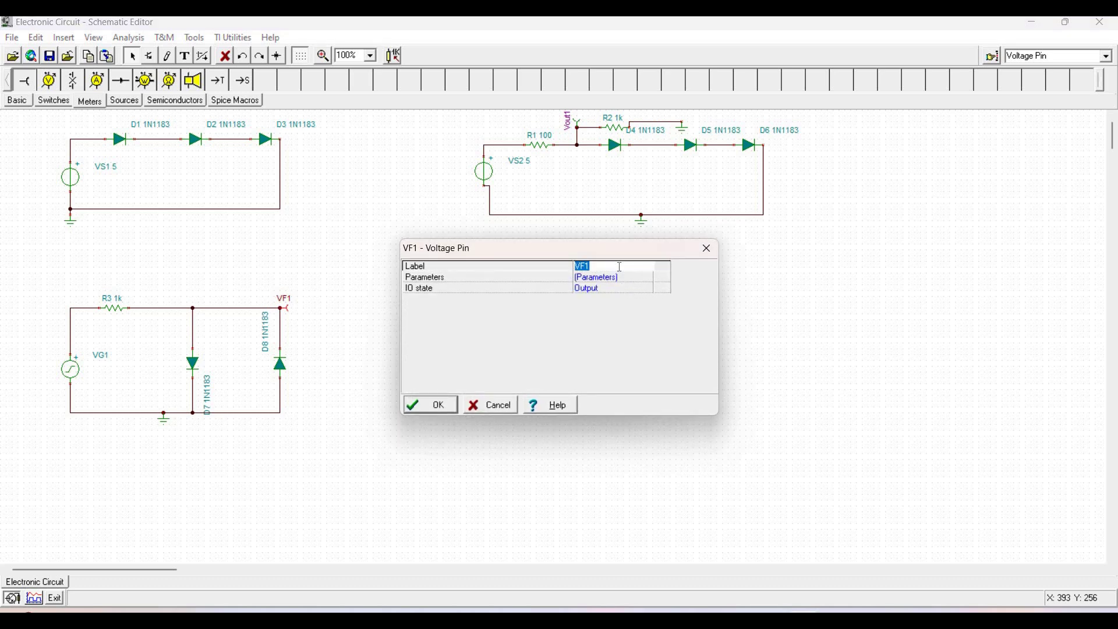
text(Vout2)
click(418, 406)
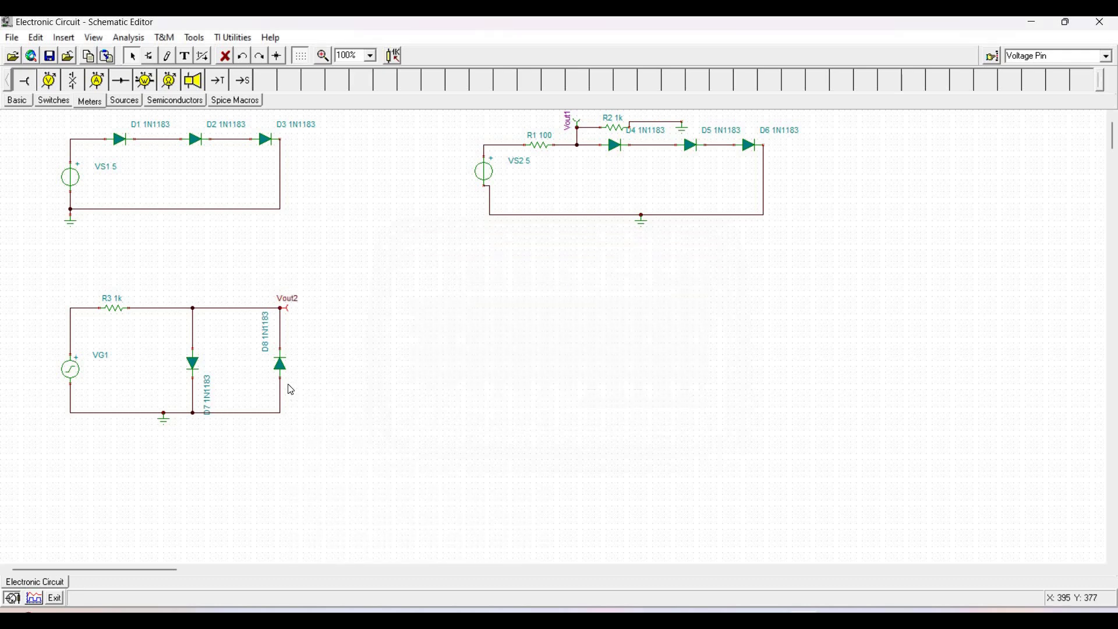
Step: Set resistor R3 to 10k and switch generator VG1 to a triangular wave
double_click(120, 312)
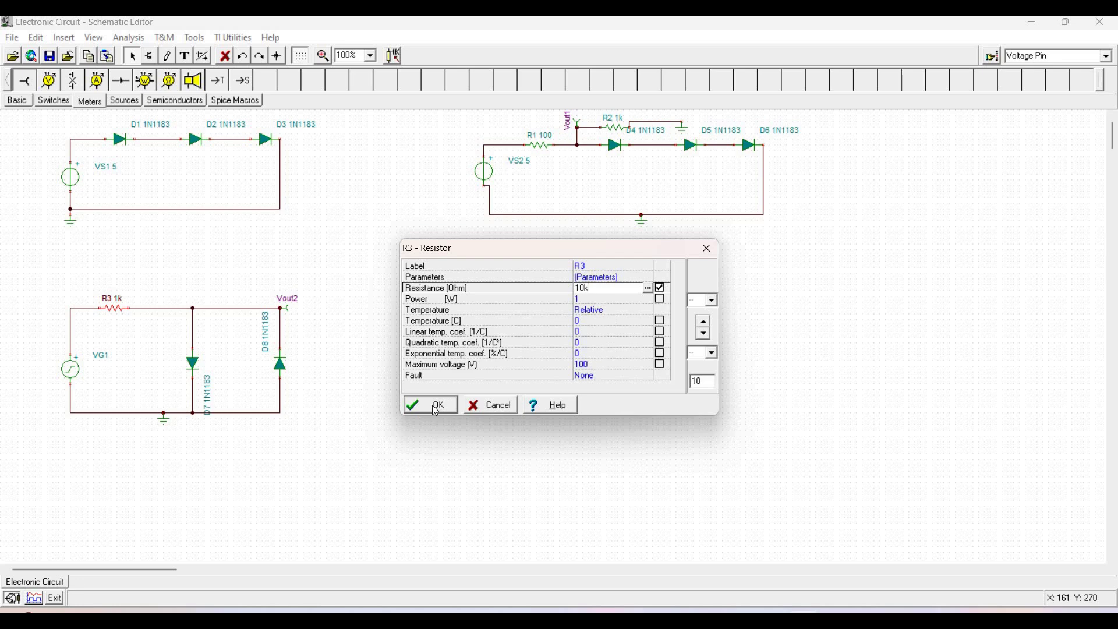
key(Return)
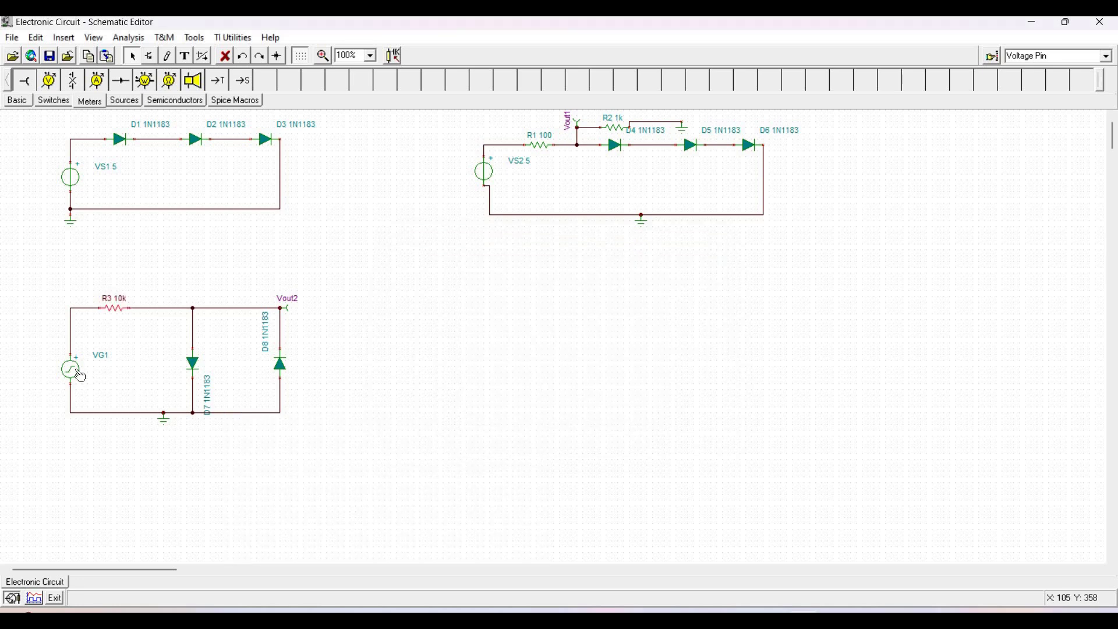
double_click(80, 376)
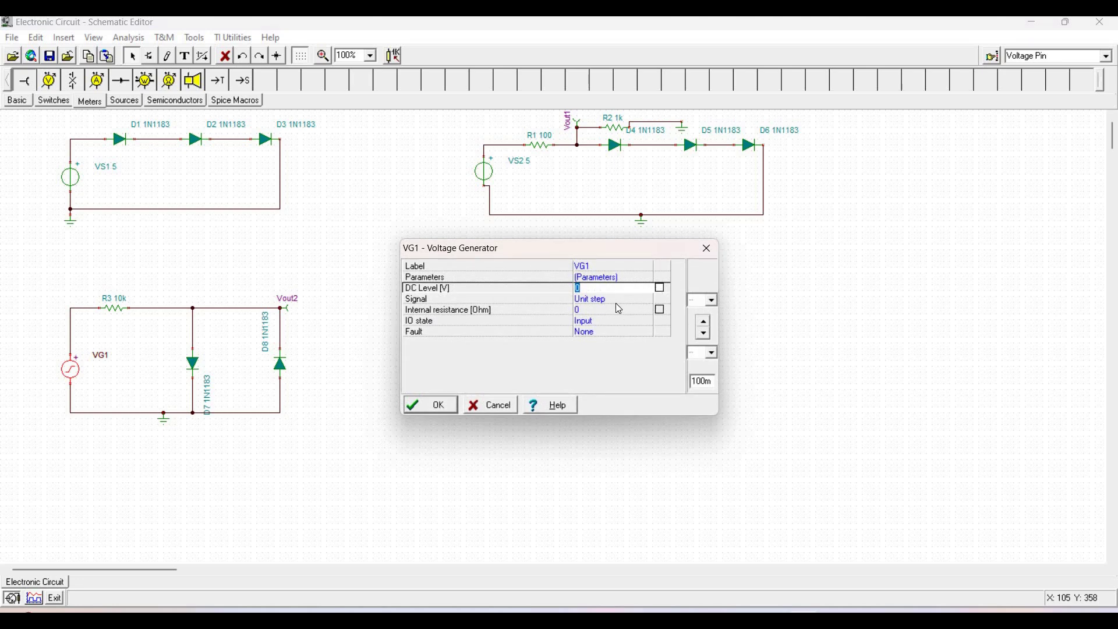
click(627, 299)
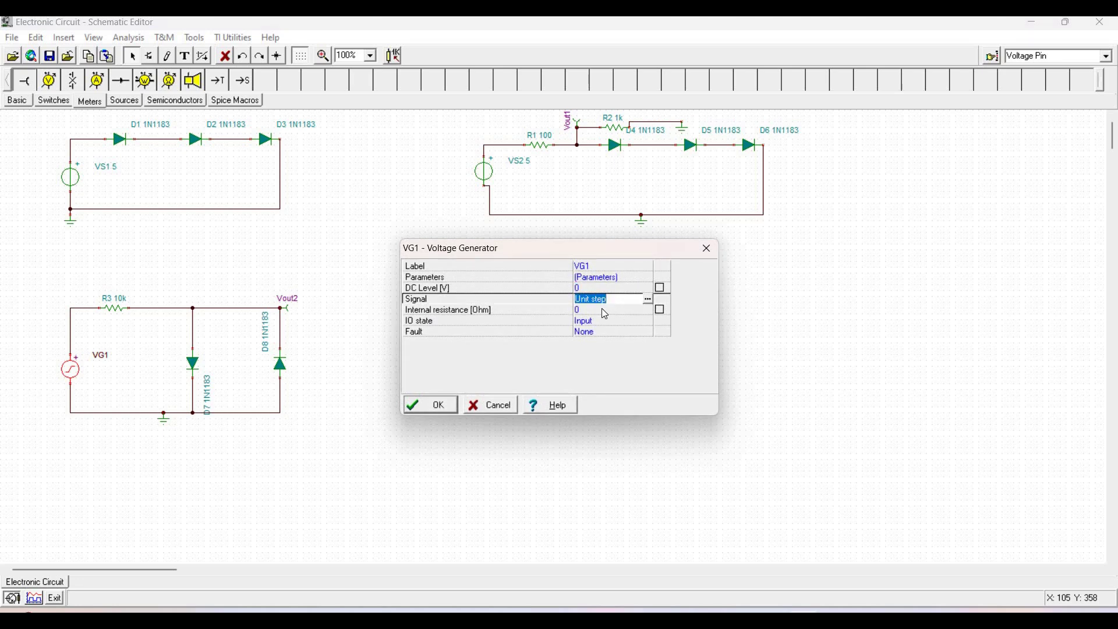
click(647, 300)
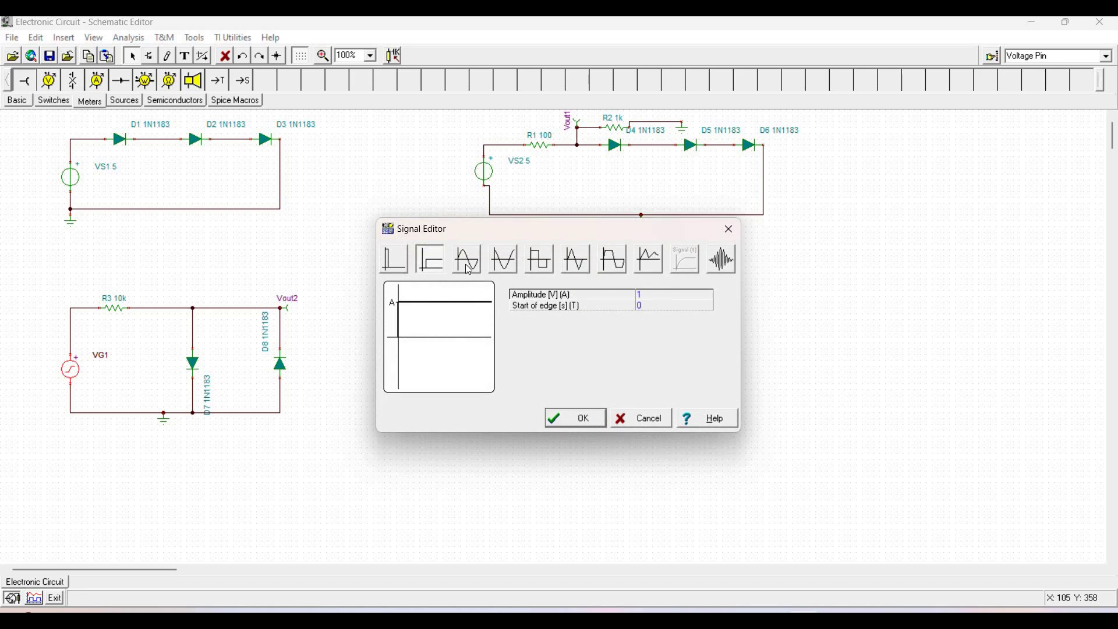
click(575, 258)
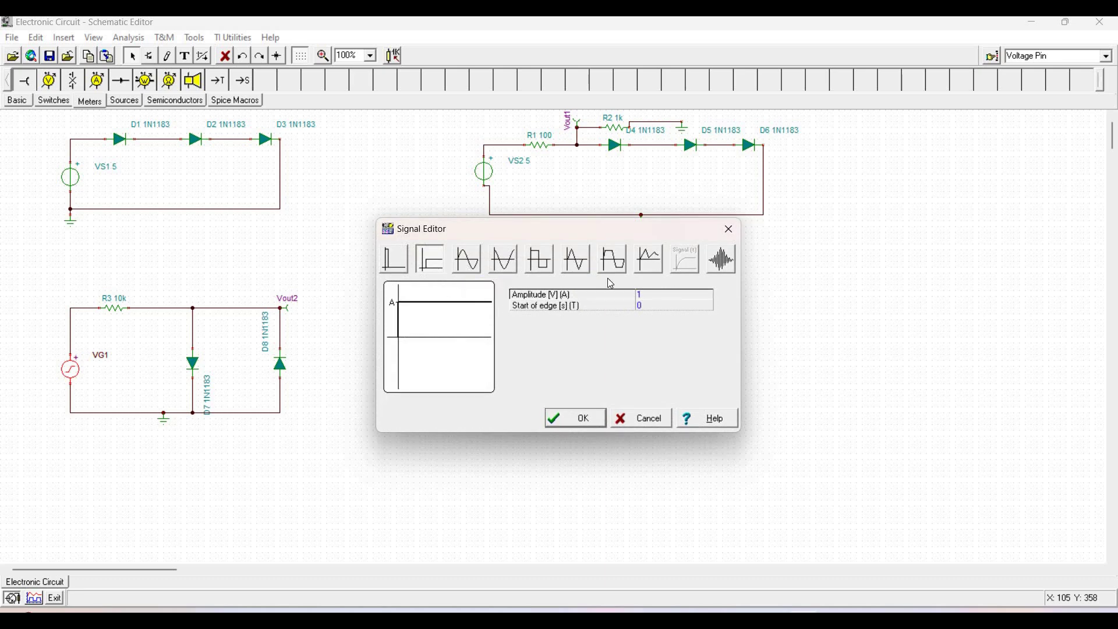
click(649, 306)
text(1k)
click(570, 419)
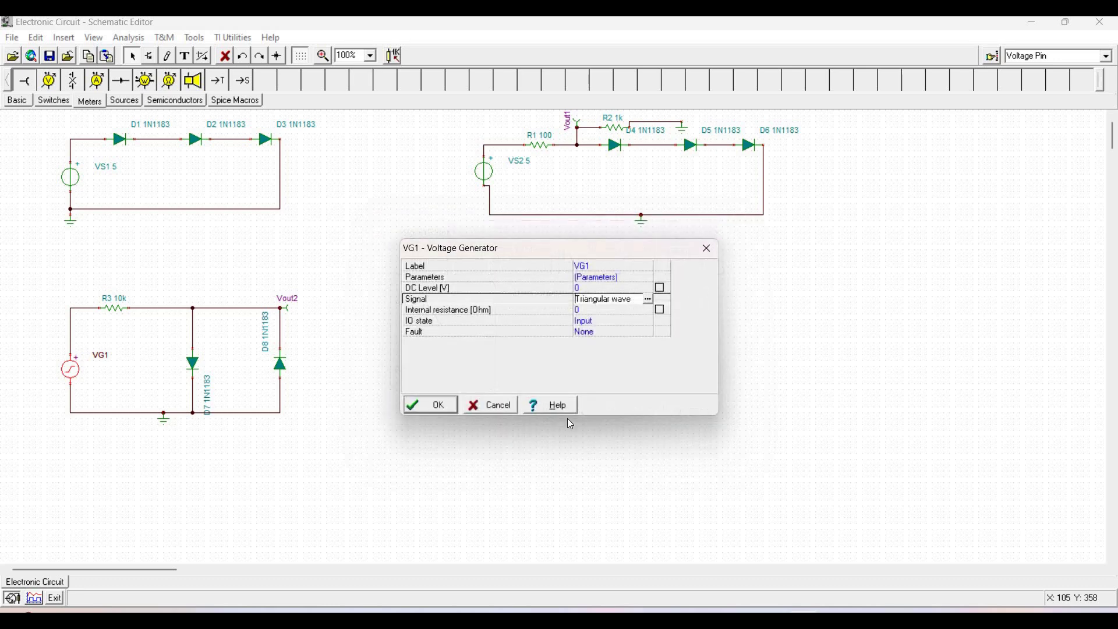
click(432, 406)
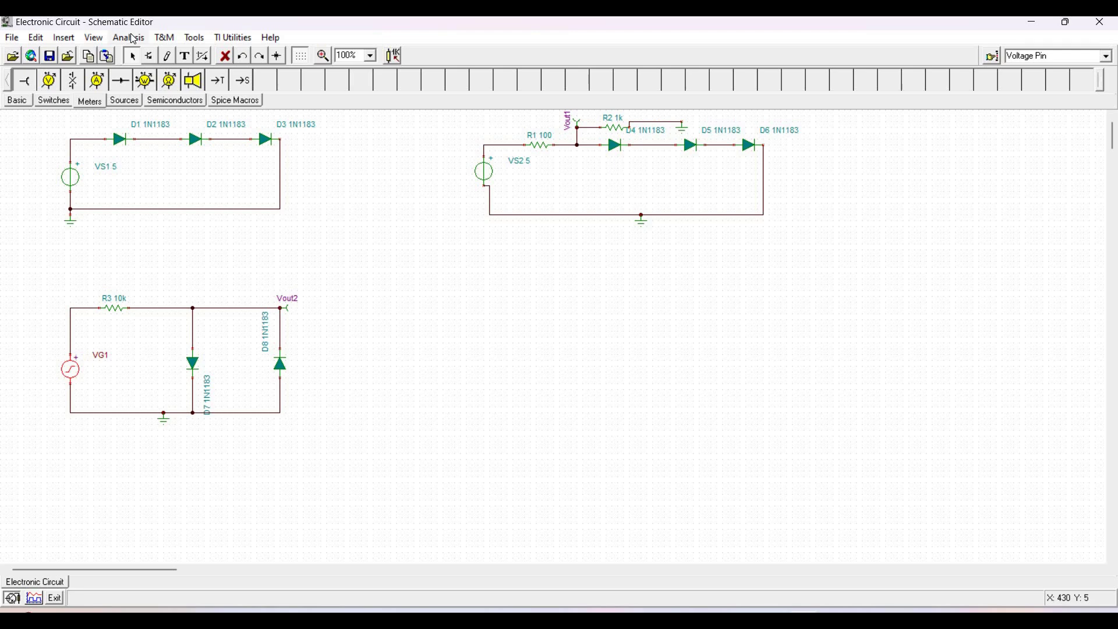
click(129, 38)
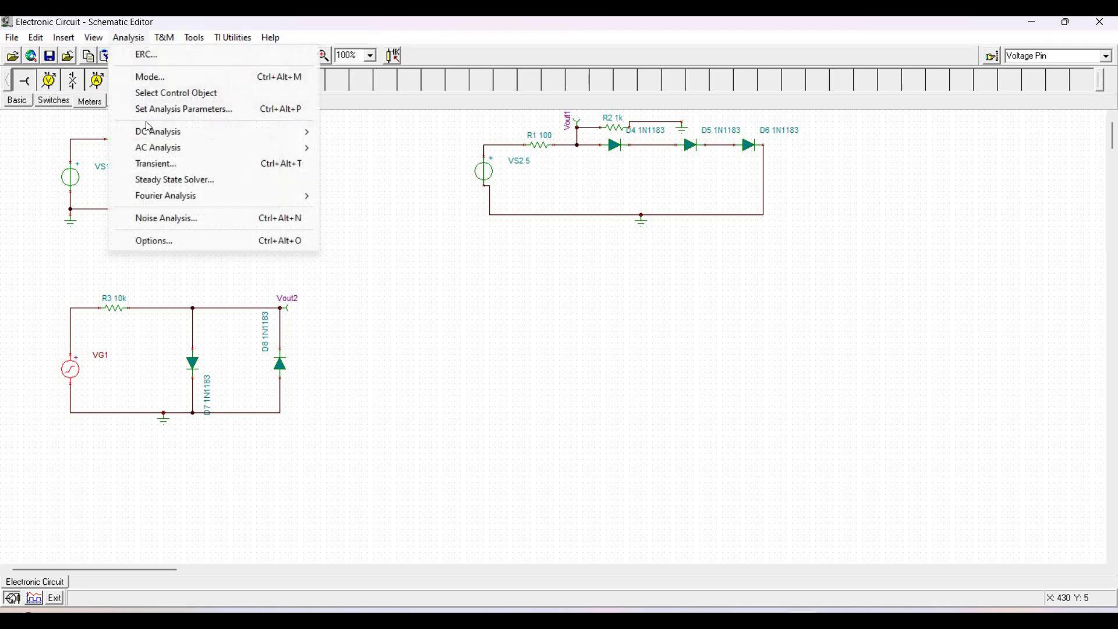
Step: Run a transient analysis ending at 4m, move the result window aside, then close it
click(163, 165)
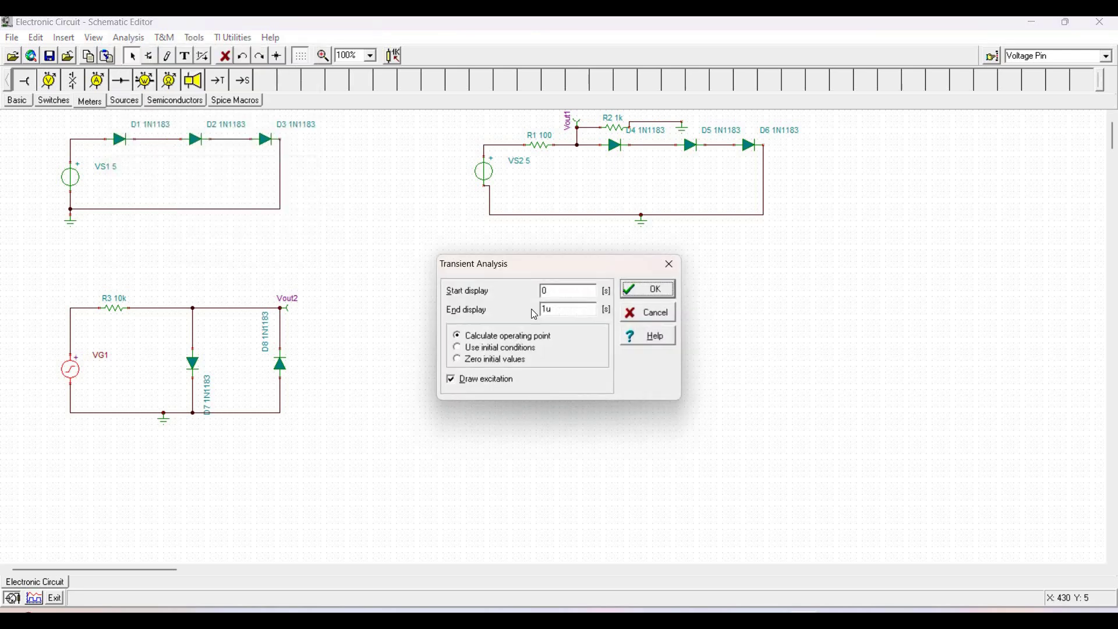
click(564, 311)
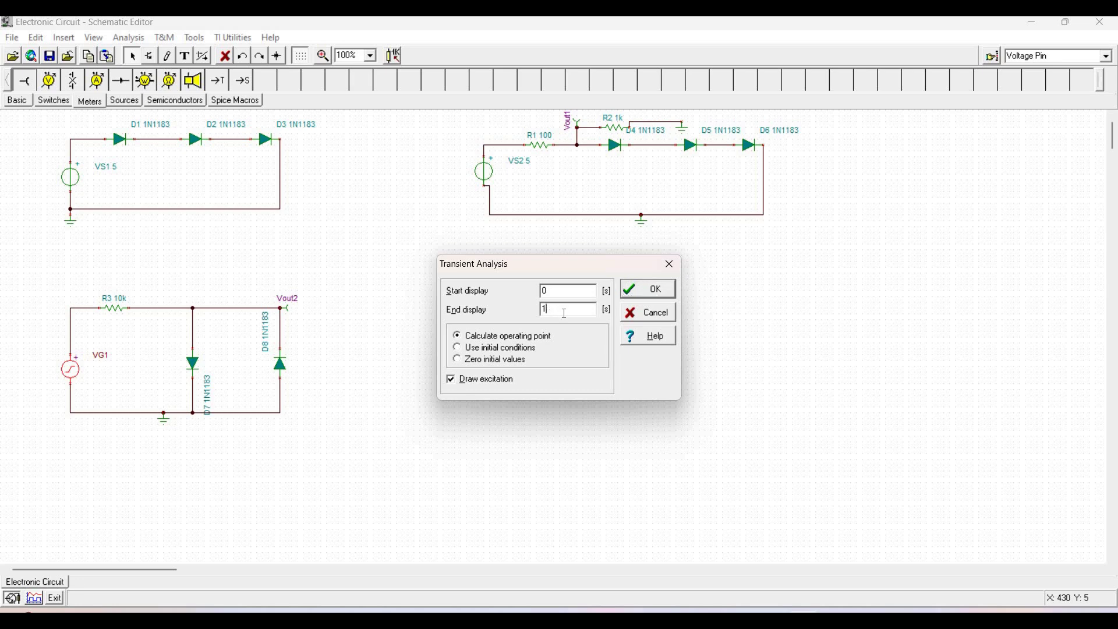
text(4m)
click(638, 299)
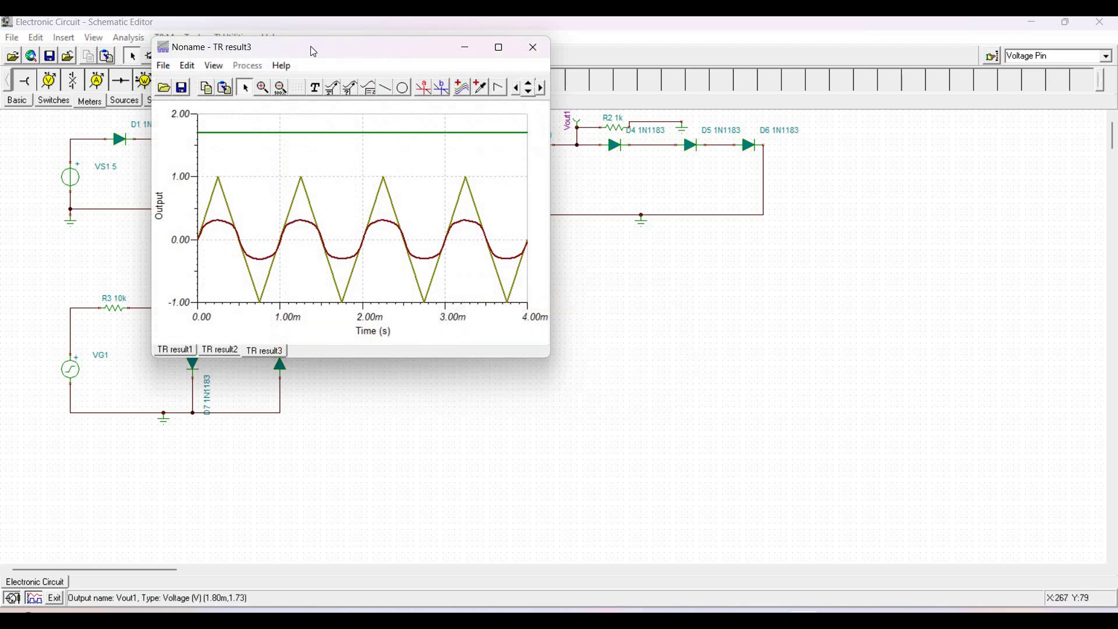
drag(326, 55, 711, 247)
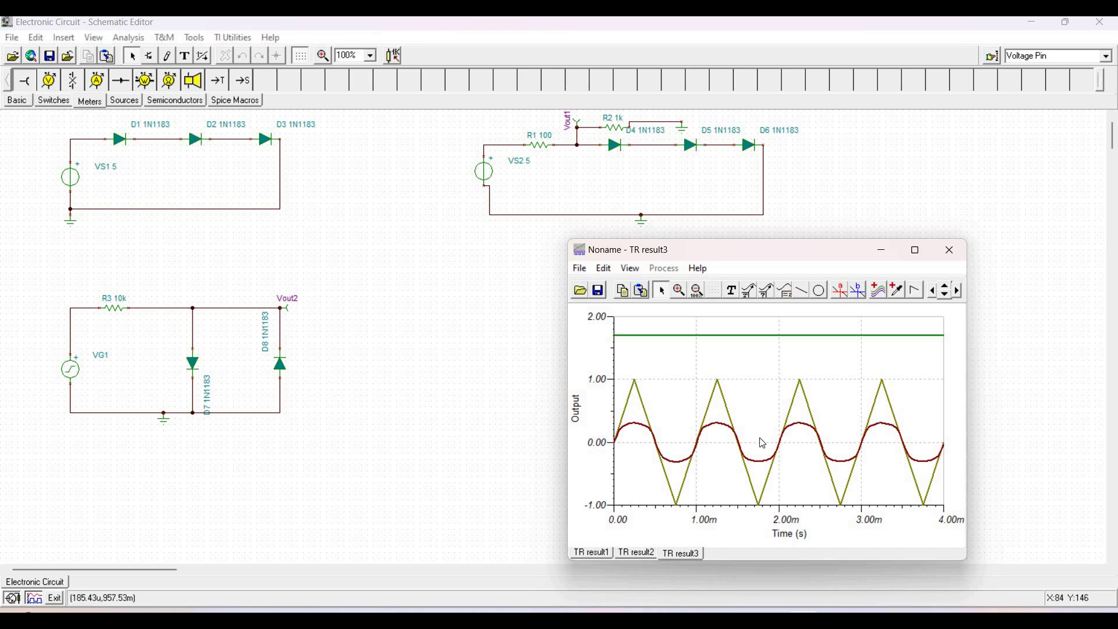
click(950, 256)
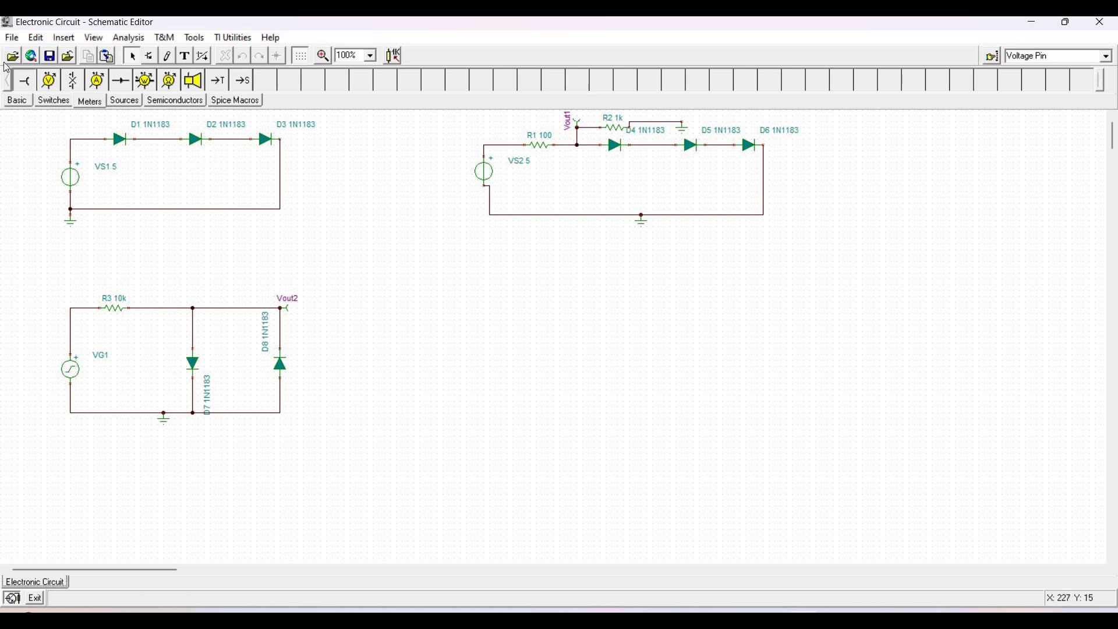
click(15, 102)
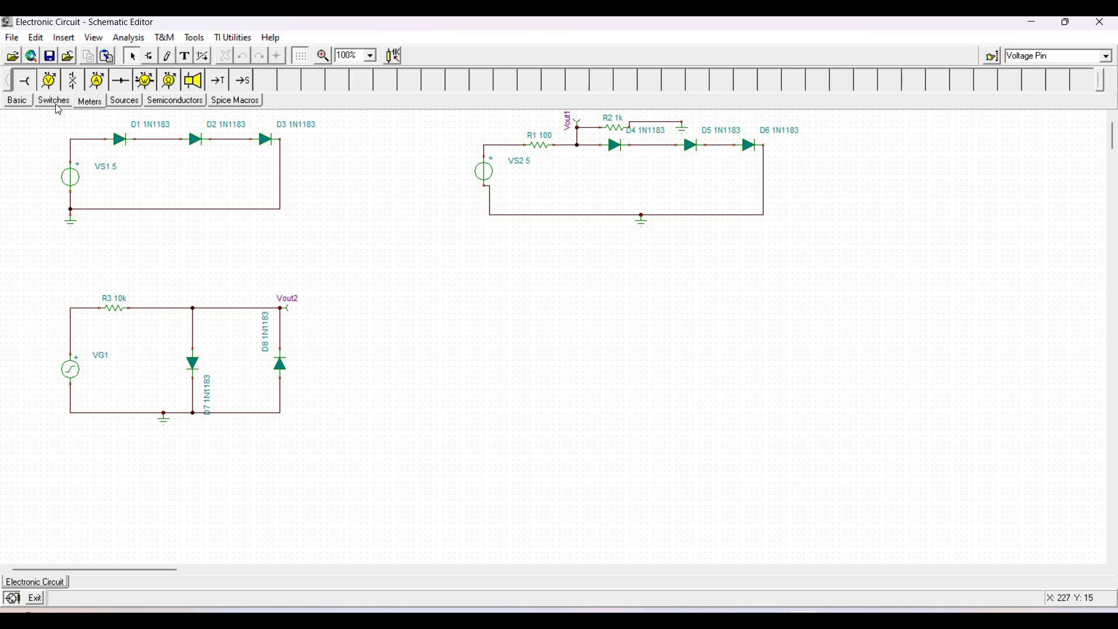
Step: Place generator VG2 right of VG1's circuit and capacitor C1 above-right of it
click(121, 99)
click(98, 82)
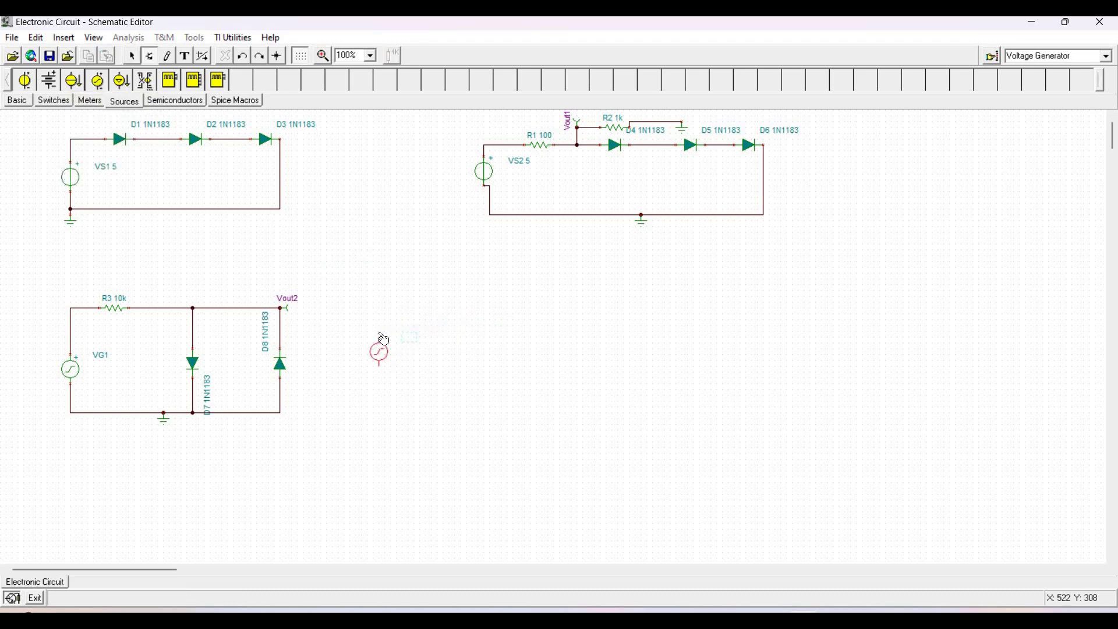
click(361, 341)
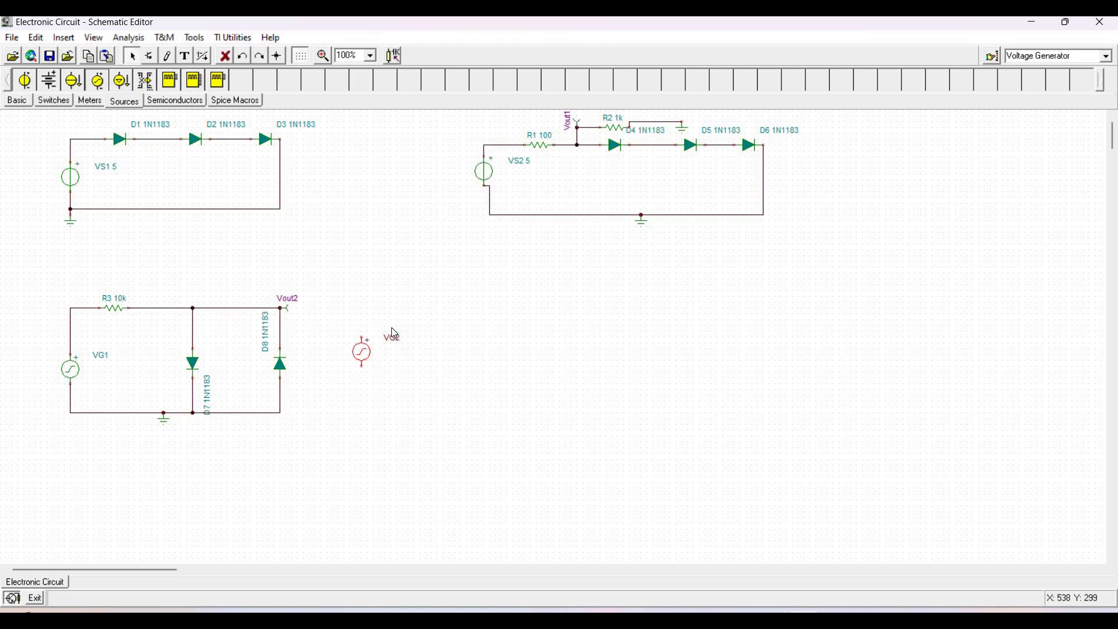
click(24, 102)
click(217, 81)
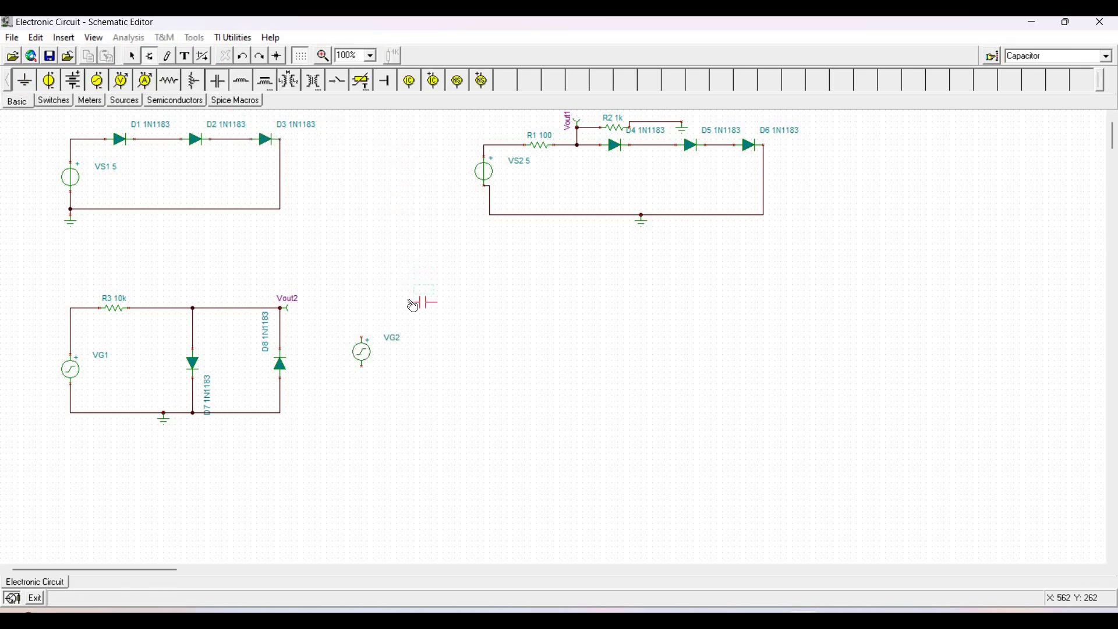
click(412, 305)
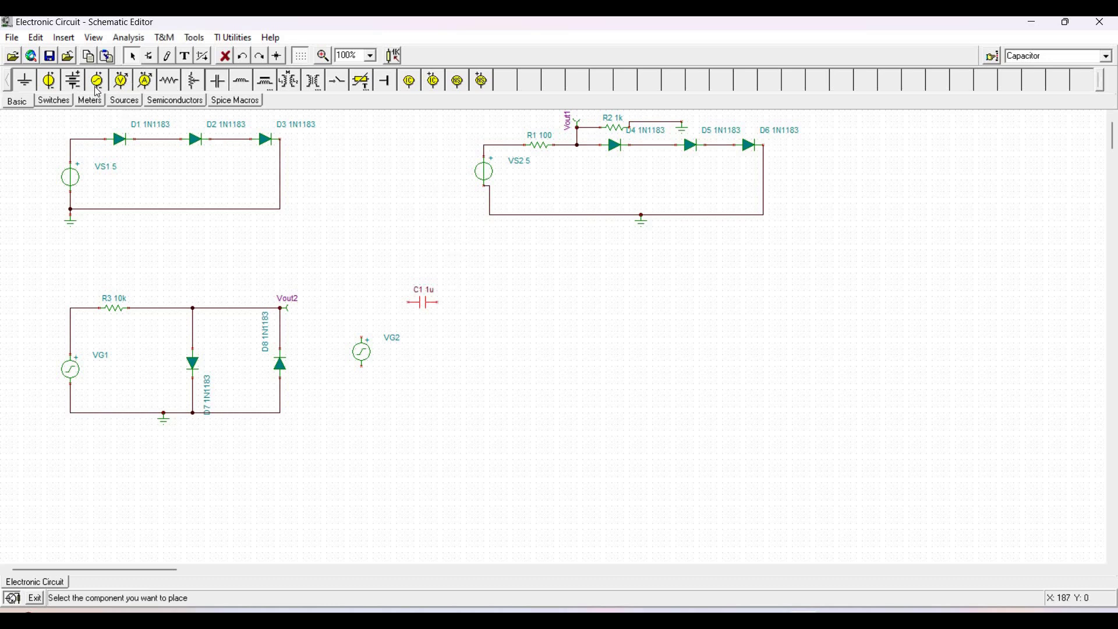
Step: Place two rotated diodes, D9 vertical and D10 pointing upward, right of VG2
click(175, 101)
click(97, 81)
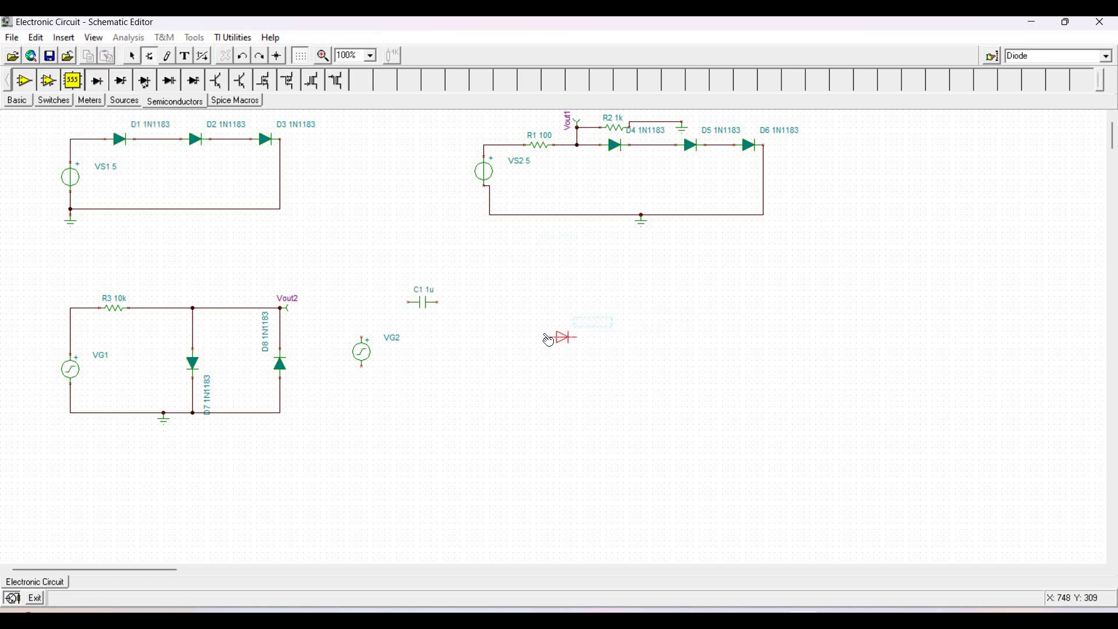
key(ctrl+r)
click(478, 304)
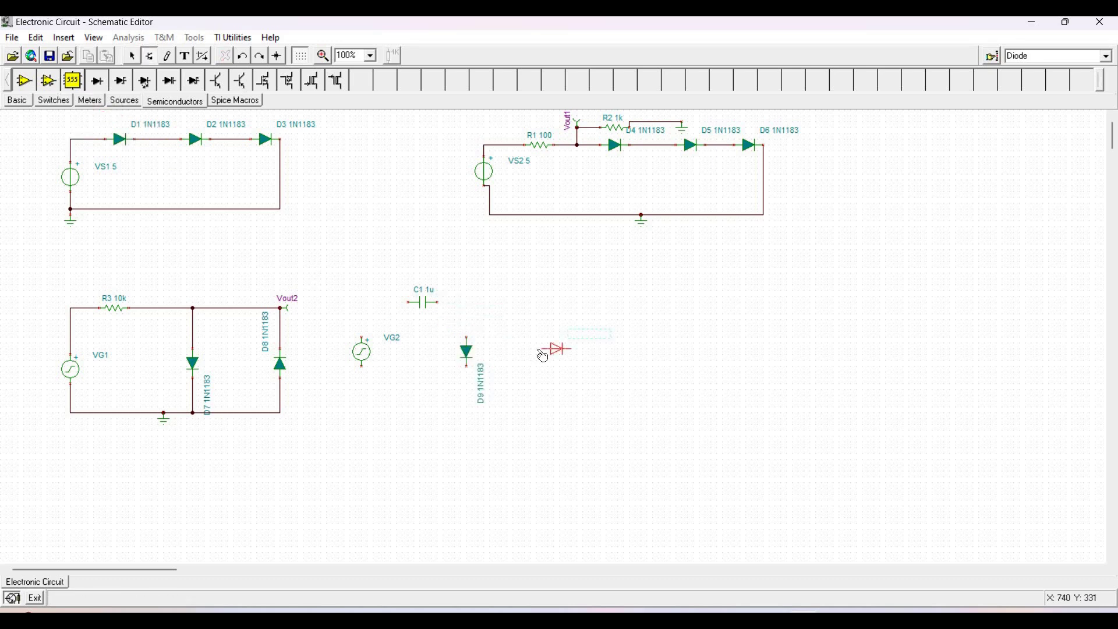
key(ctrl+l)
click(528, 369)
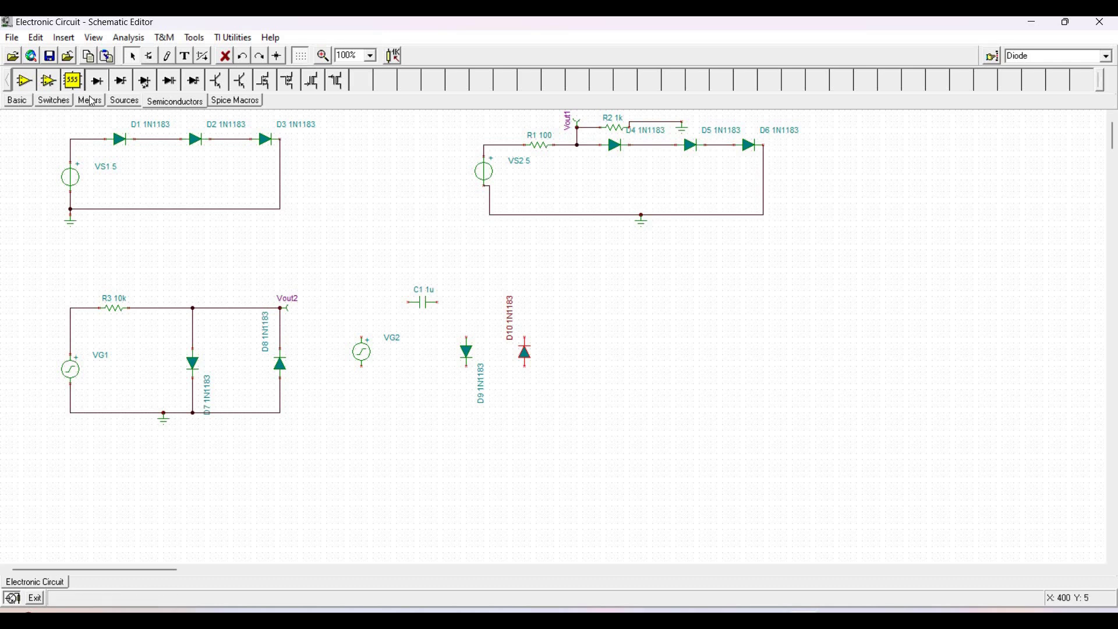
Step: Place speaker SP1 right of D10 and wire VG2's top terminal to C1
click(120, 103)
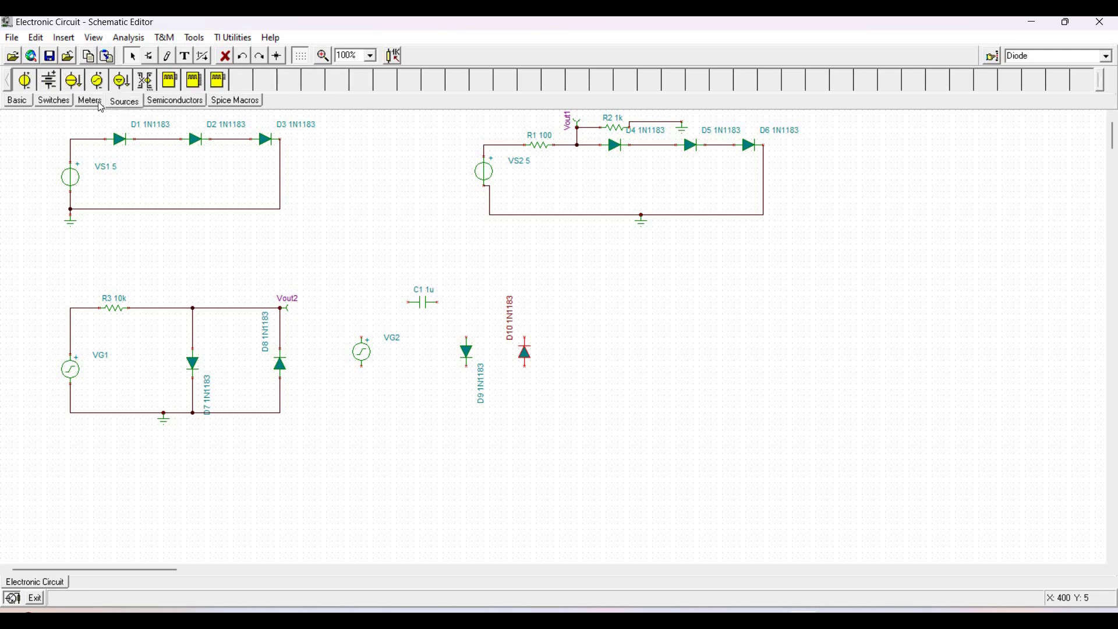
click(100, 103)
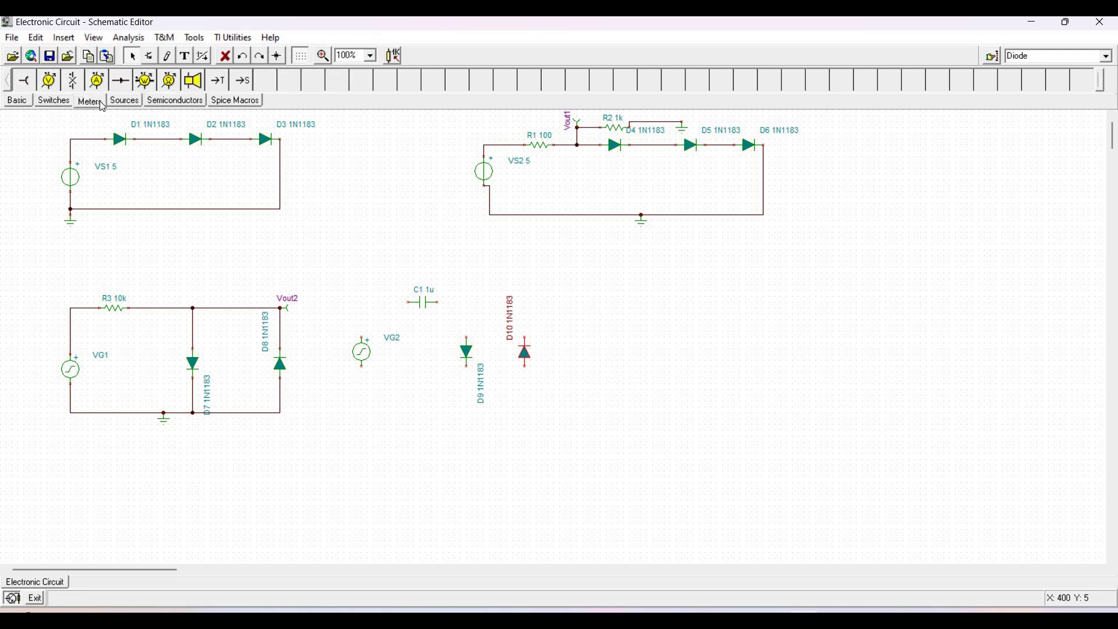
click(195, 84)
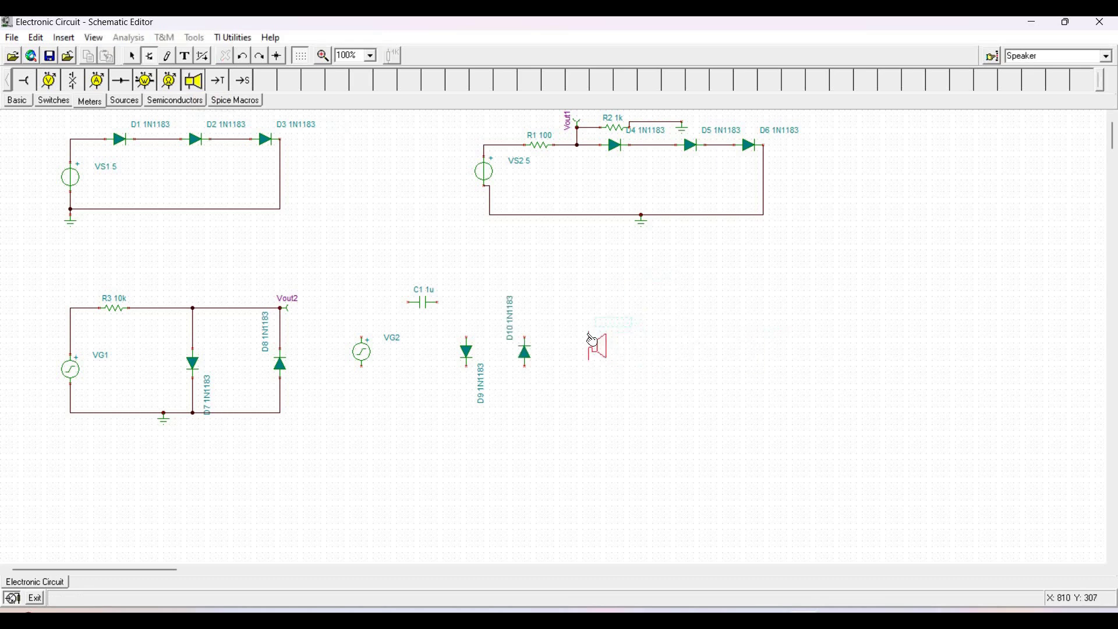
click(592, 340)
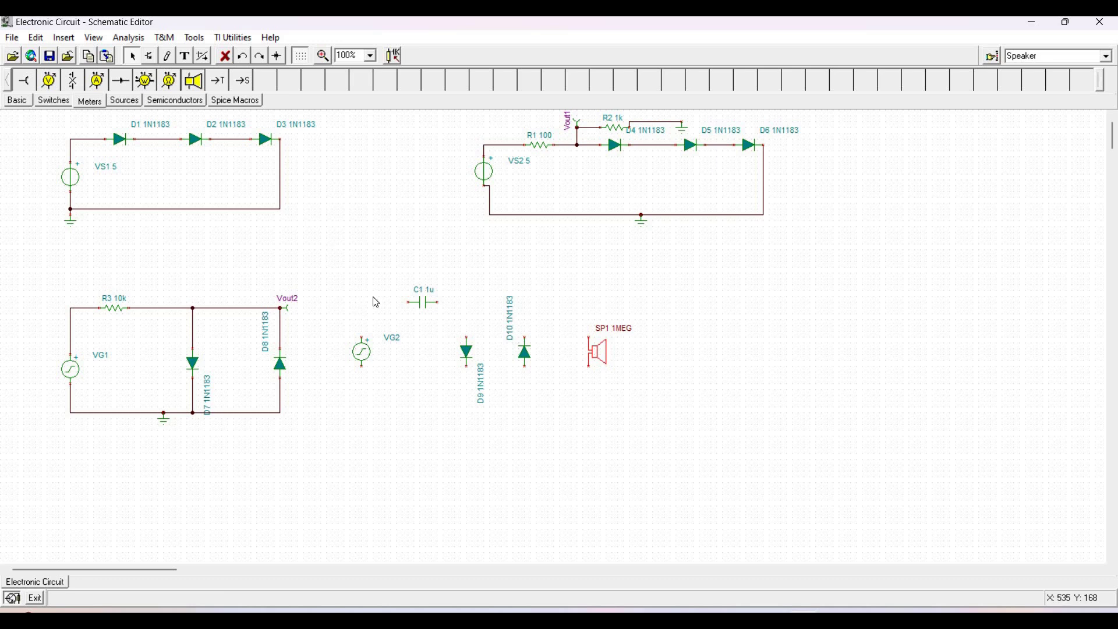
click(167, 56)
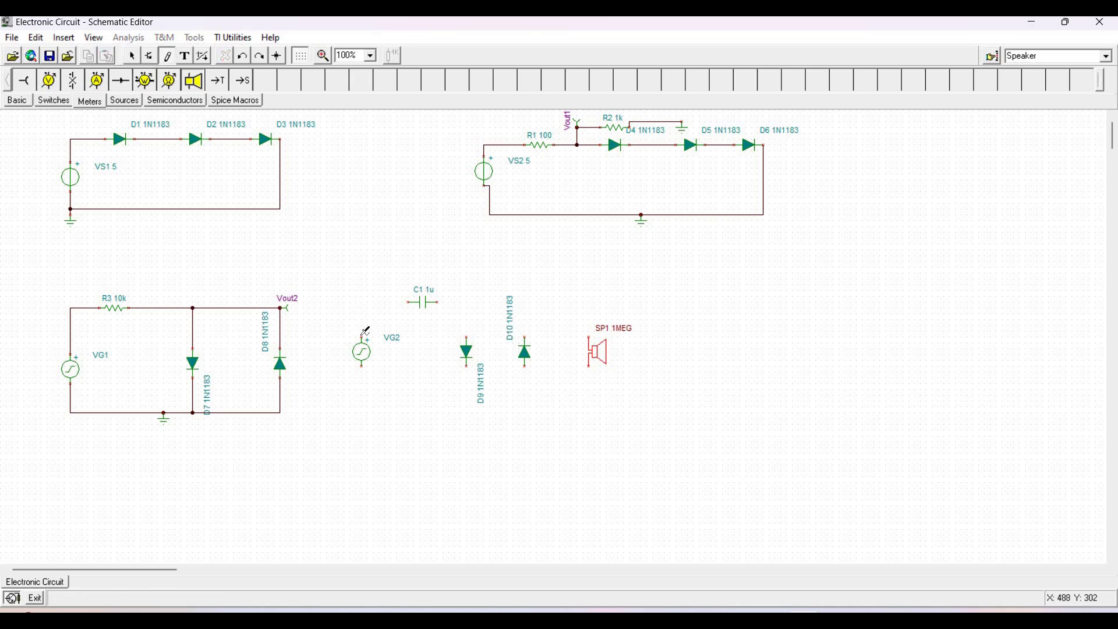
drag(361, 336, 410, 302)
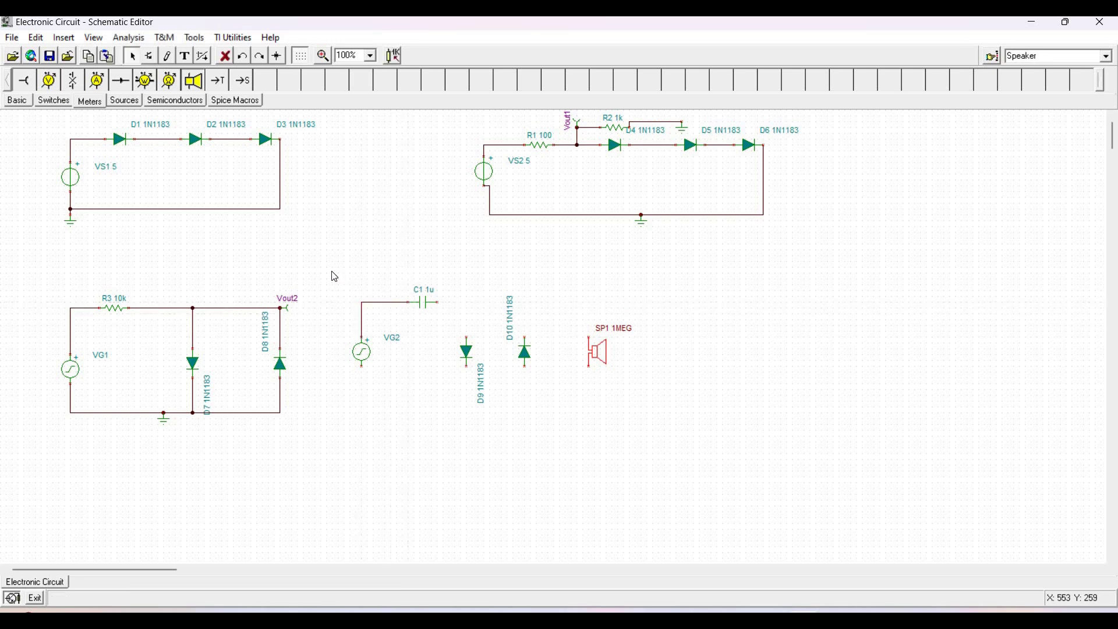
click(19, 102)
Step: Place a ground below D9 and wire D9 and VG2's lower terminal to it
click(28, 83)
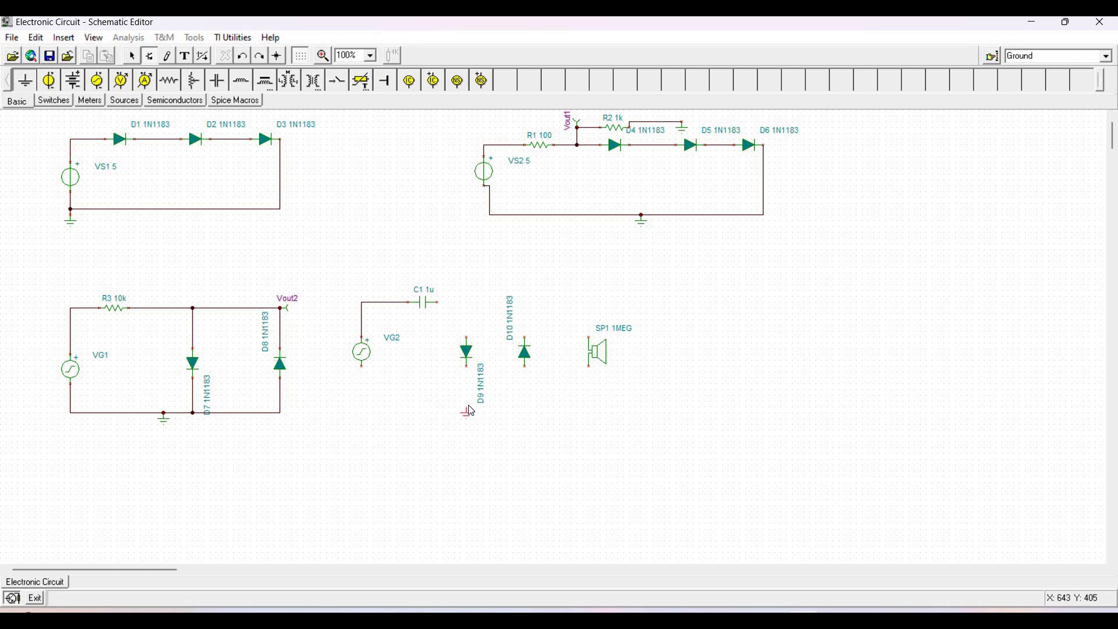
click(471, 411)
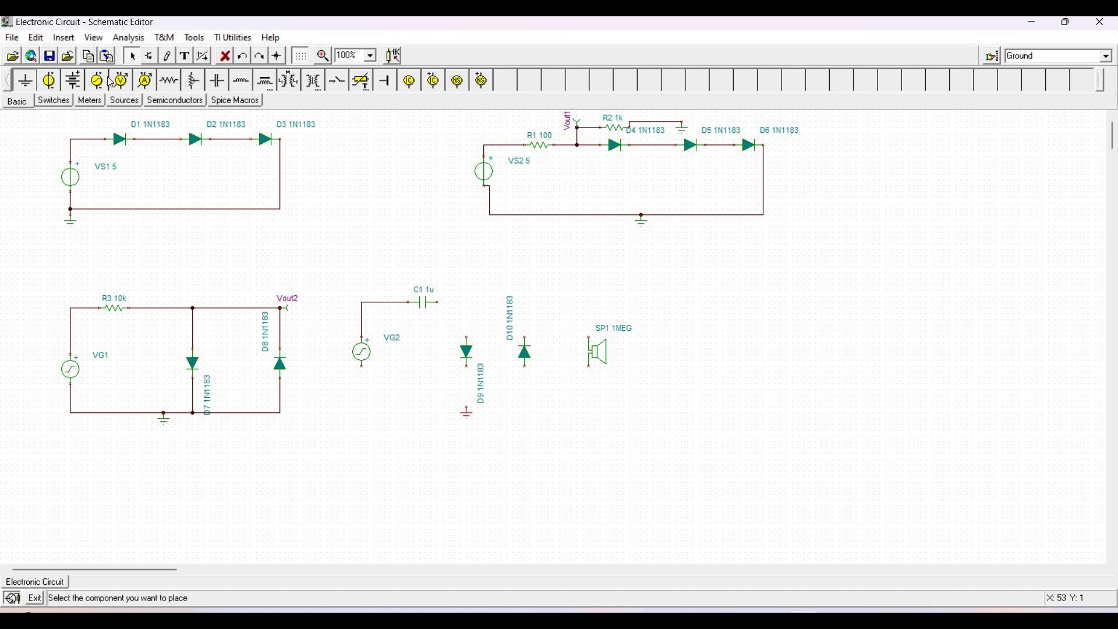
click(168, 55)
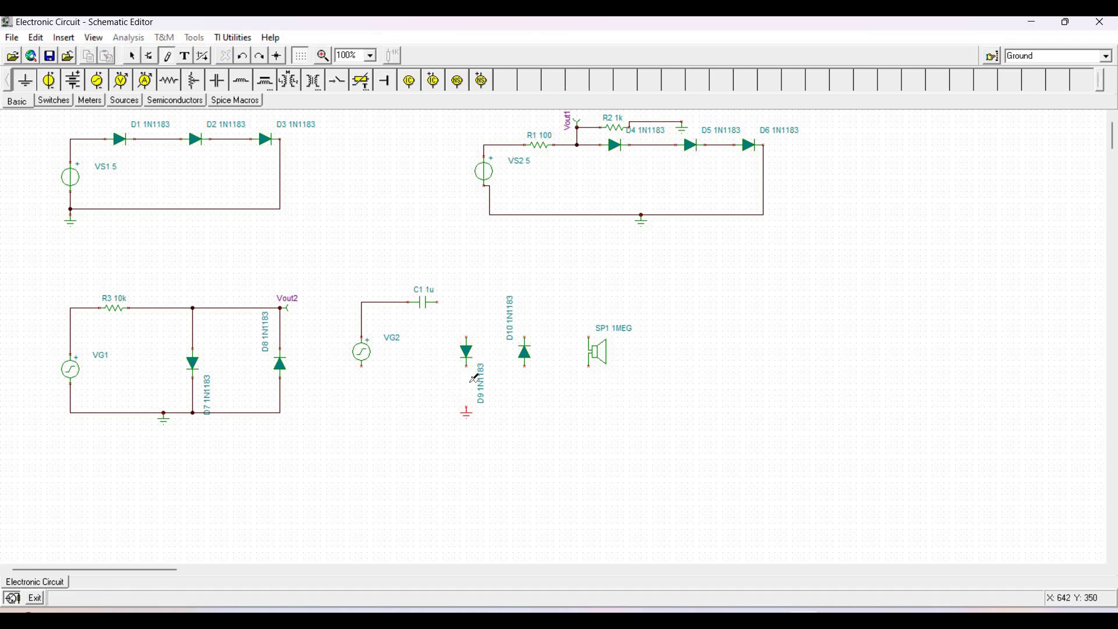
drag(473, 396, 466, 411)
key(Escape)
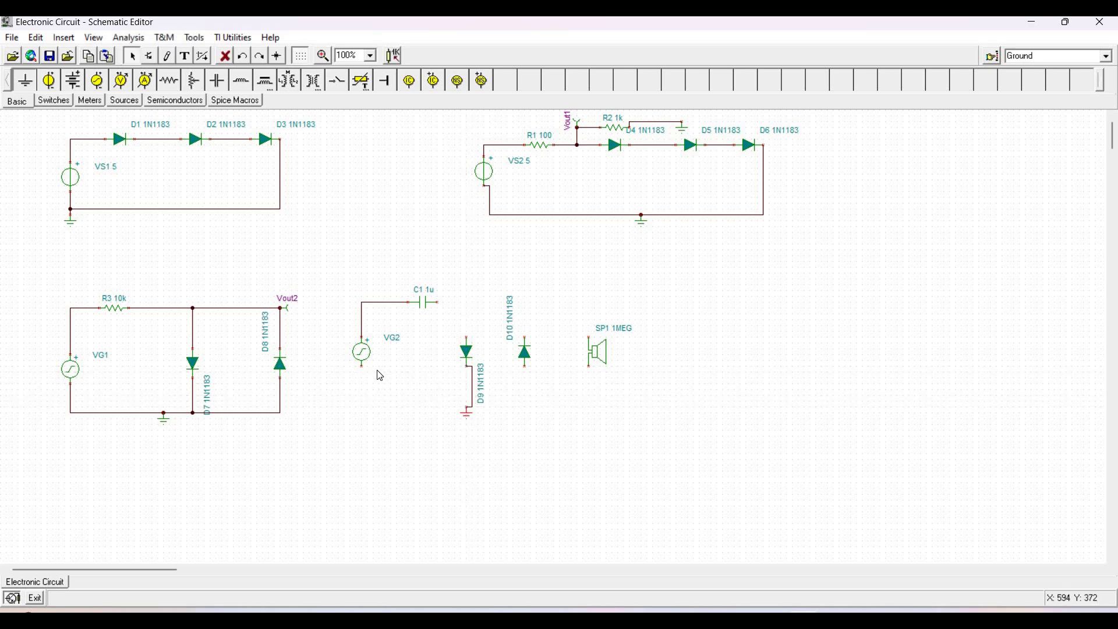
mouse_move(365, 366)
mouse_down()
mouse_move(369, 391)
mouse_move(467, 407)
mouse_up()
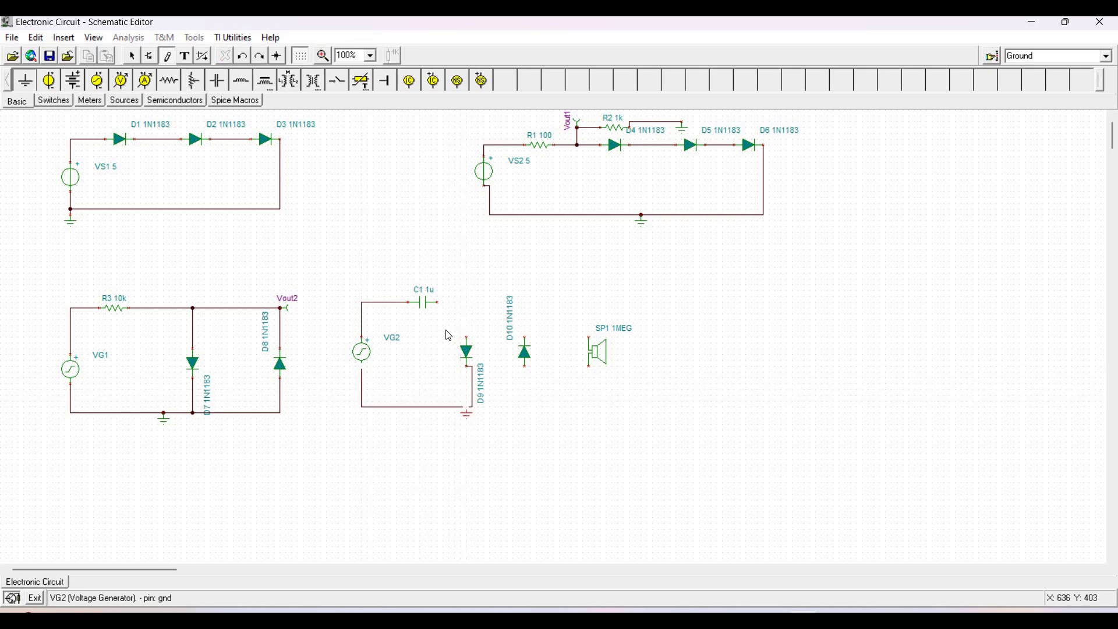
key(Escape)
Step: Wire C1 to D9, D10 and SP1 to the ground line, and SP1's top to D10
drag(442, 298, 473, 302)
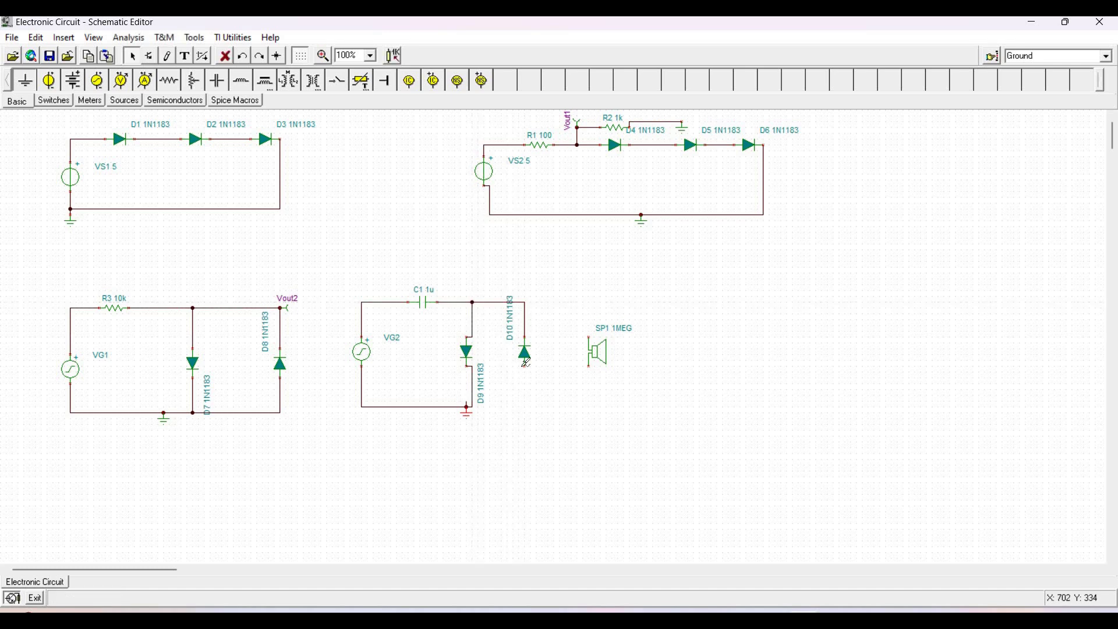
drag(527, 361, 473, 406)
drag(593, 364, 579, 397)
key(Escape)
click(168, 56)
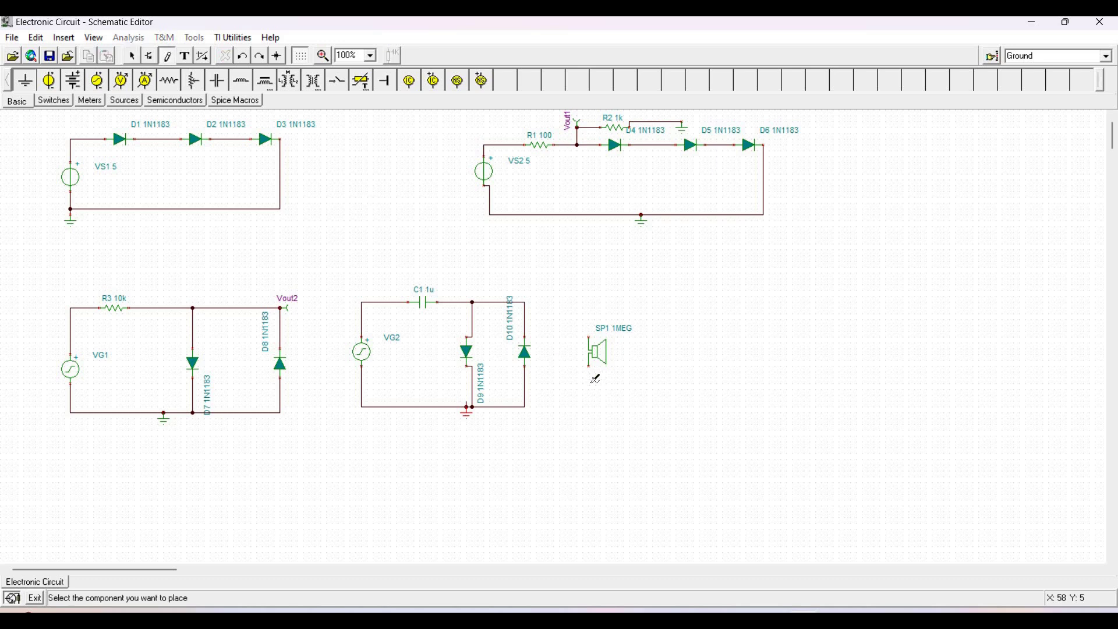
drag(592, 376, 528, 406)
drag(589, 337, 527, 302)
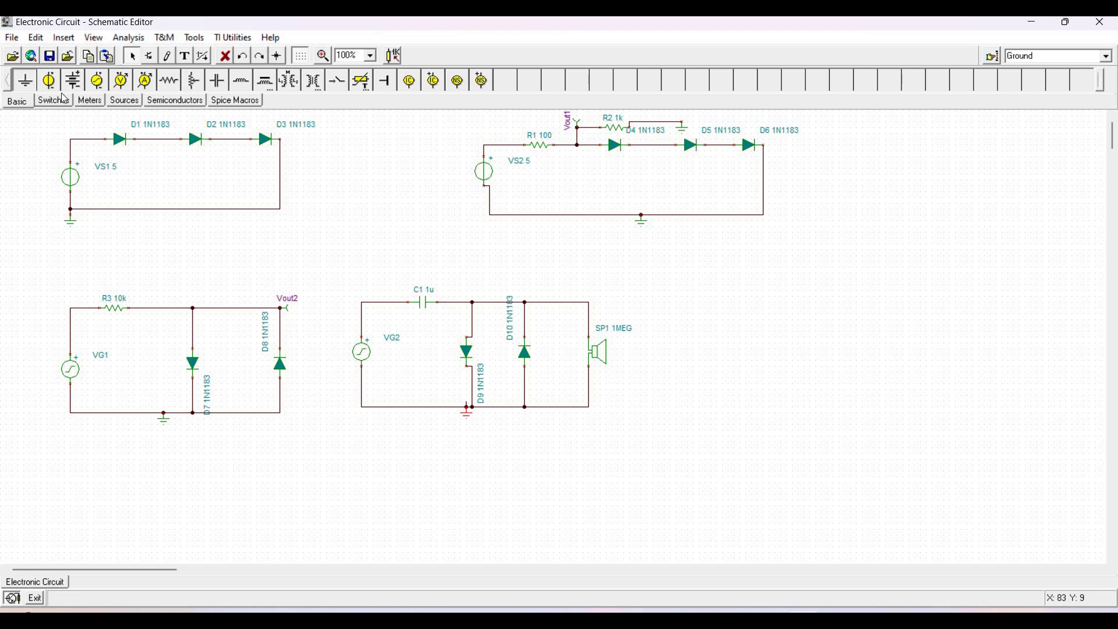
Step: Place a voltage output pin above SP1 and label it Vout3
click(90, 100)
click(24, 80)
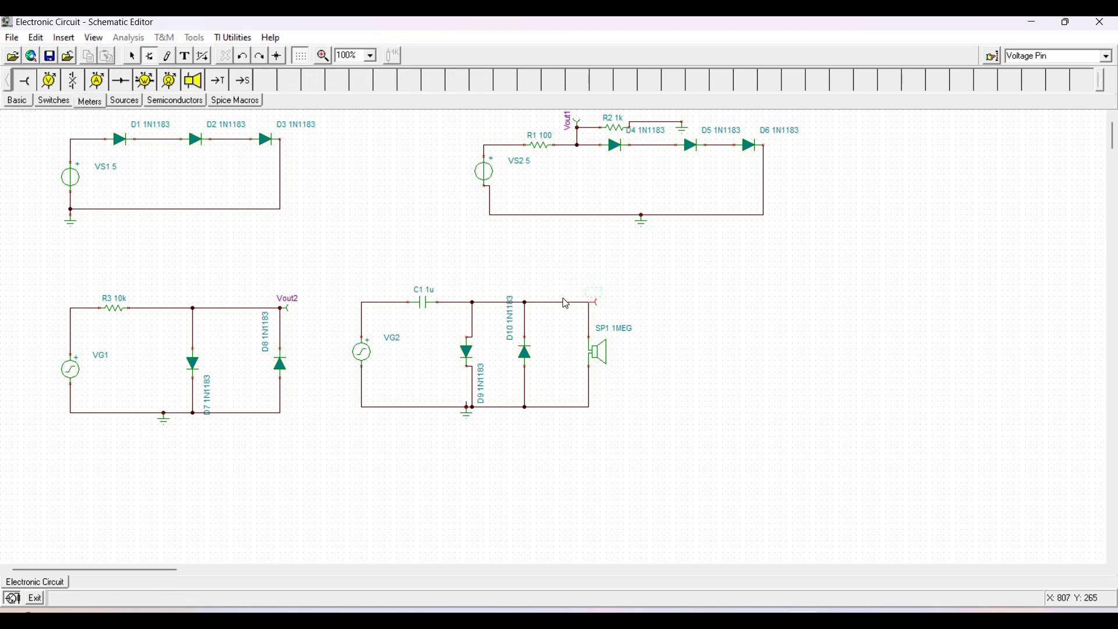
click(590, 303)
double_click(598, 299)
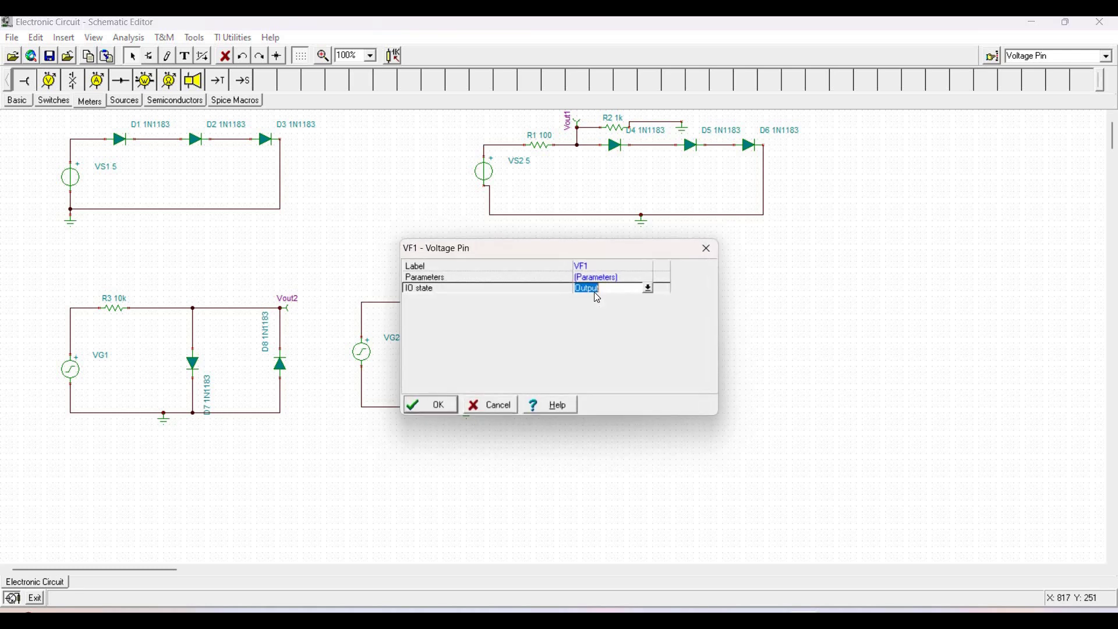
click(590, 268)
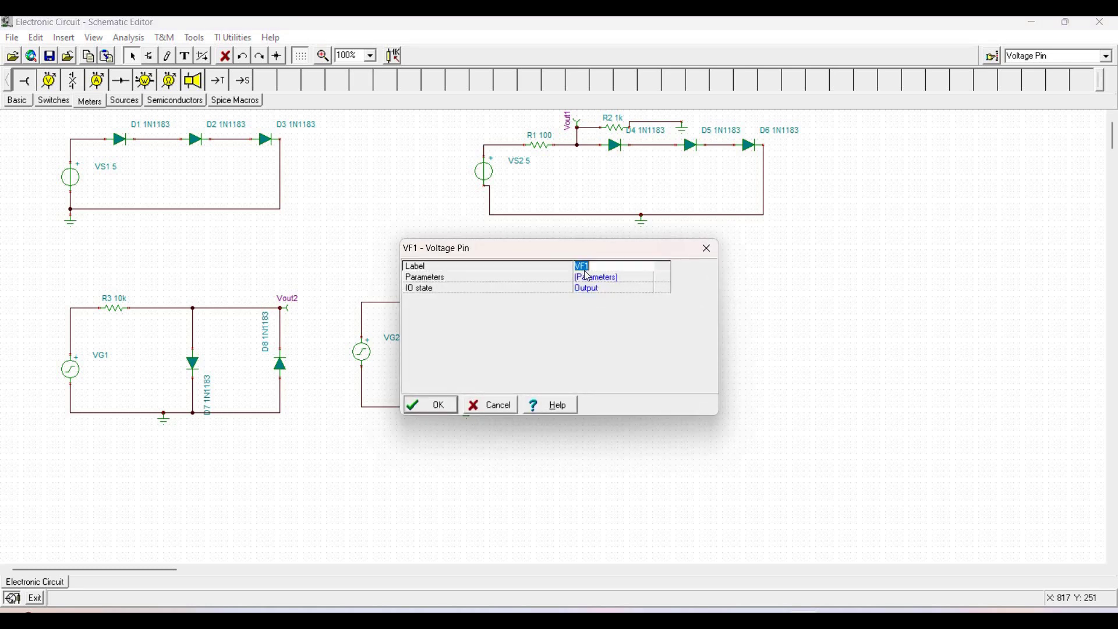
text(Vout2)
key(BackSpace)
text(3)
key(Return)
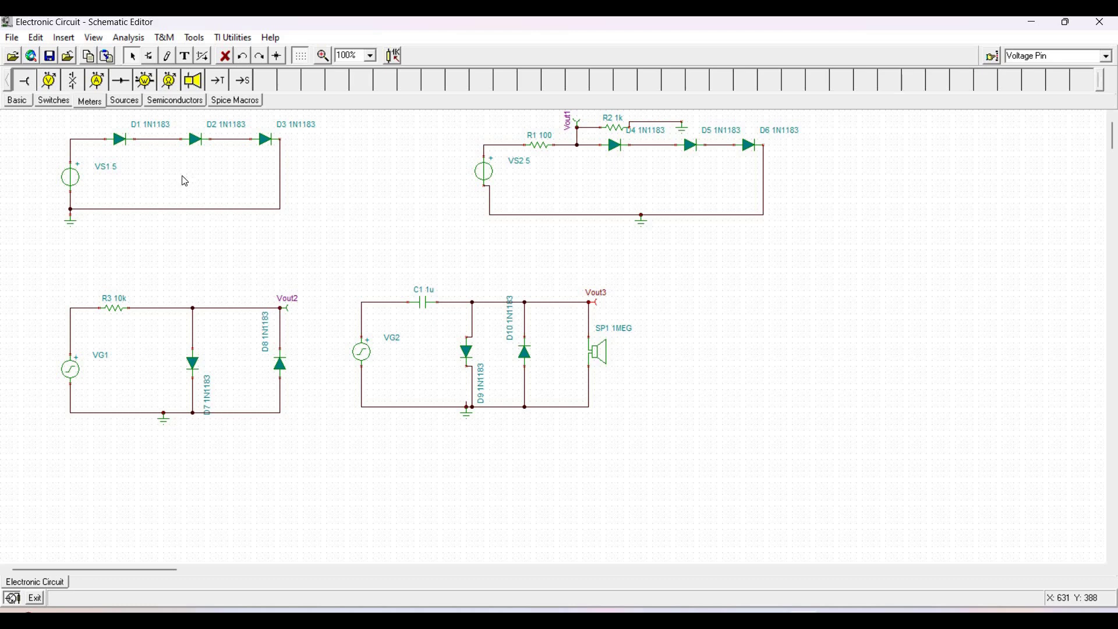
Step: Zoom the schematic to 144% and set capacitor C1 to 50n
click(324, 56)
click(553, 380)
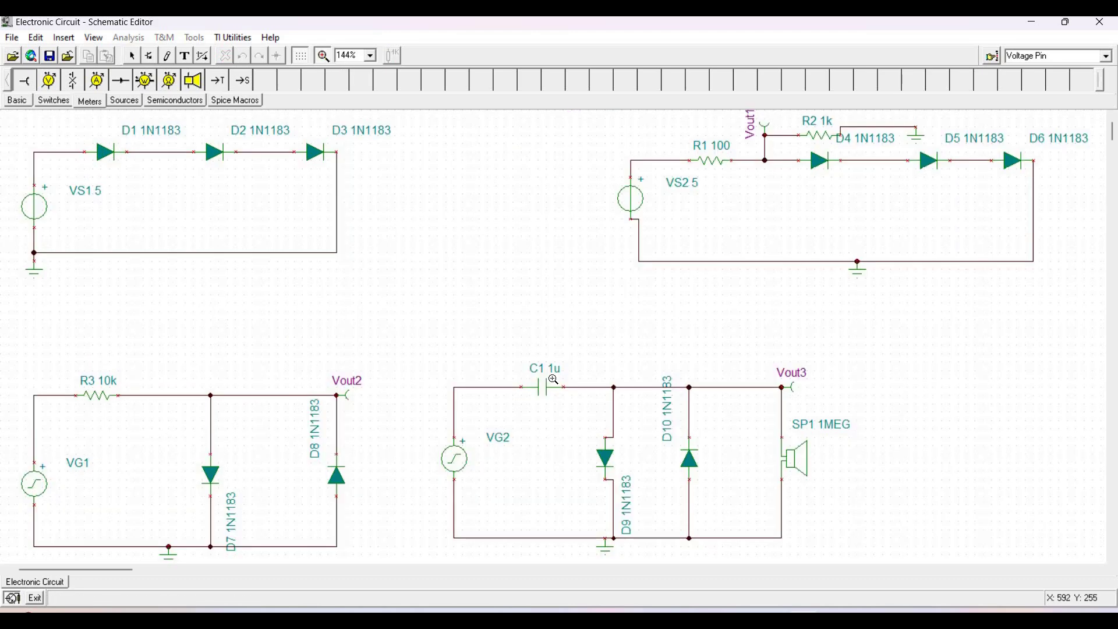
double_click(554, 386)
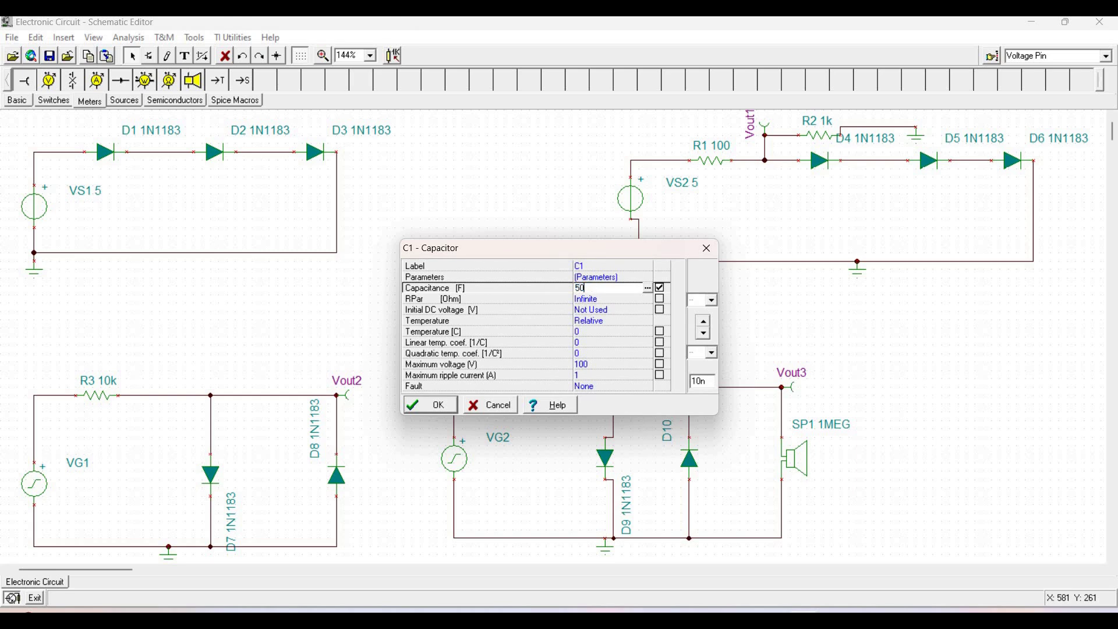
click(437, 406)
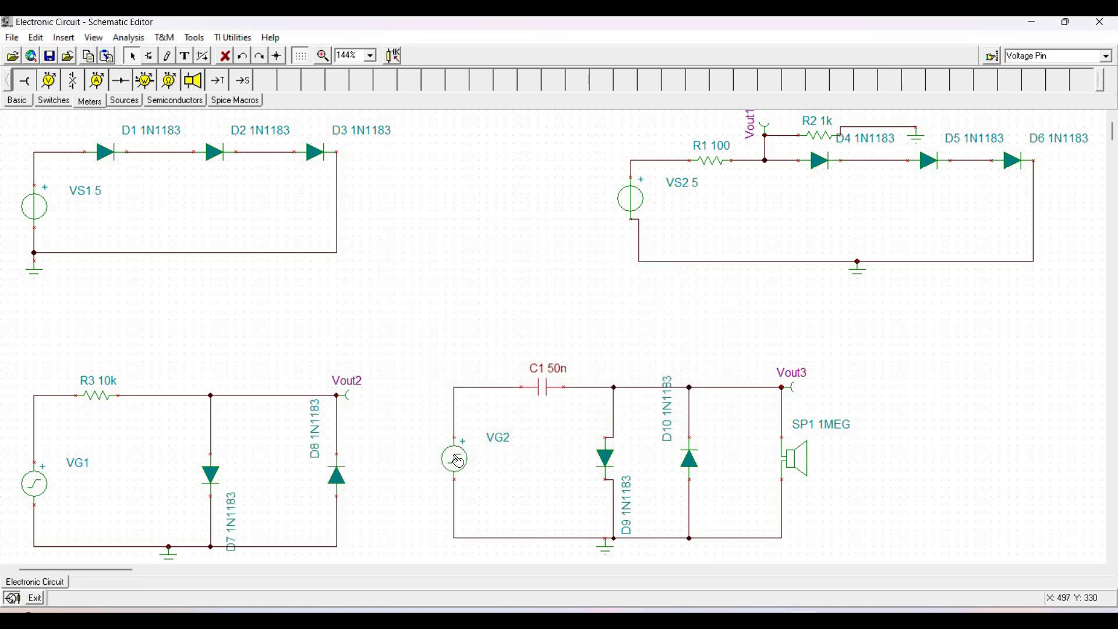
Step: Make VG2 a sine wave signal with 1k frequency
double_click(458, 462)
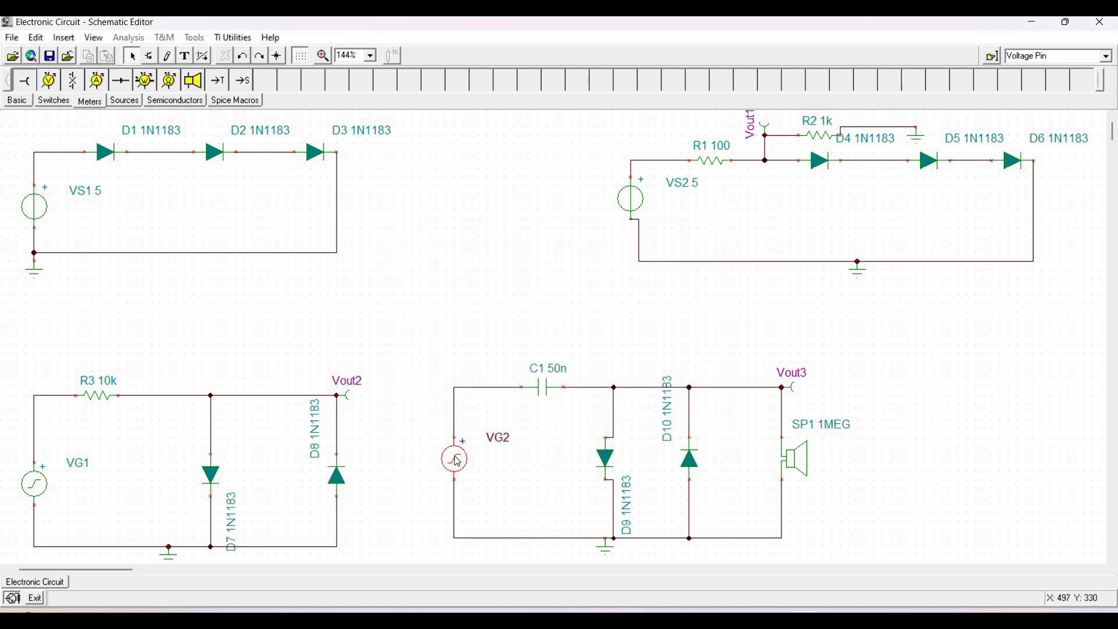
click(640, 302)
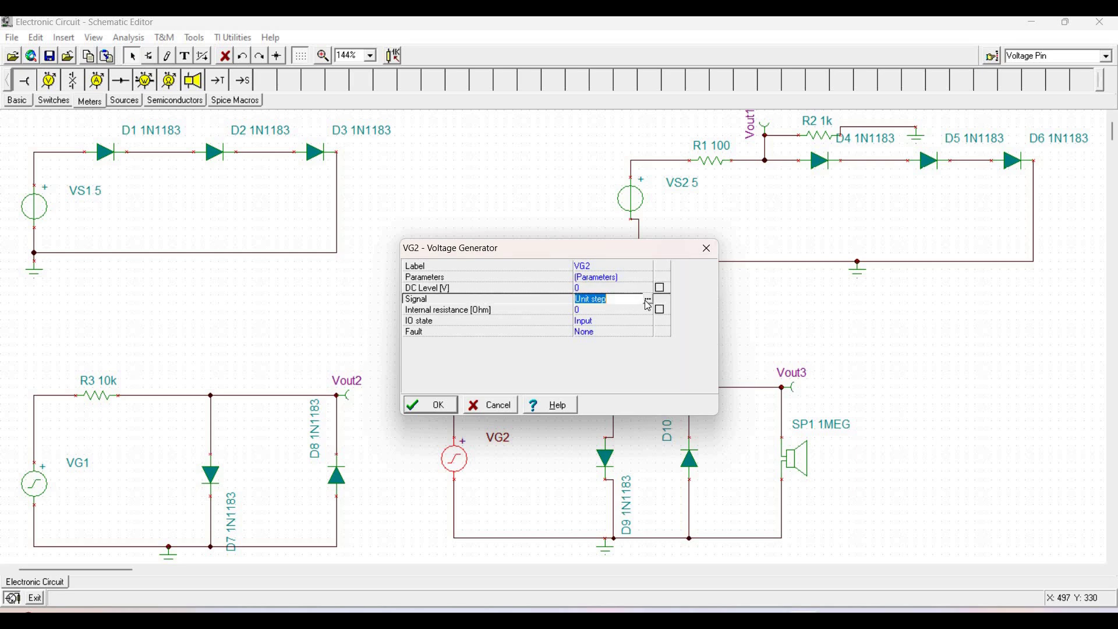
click(569, 308)
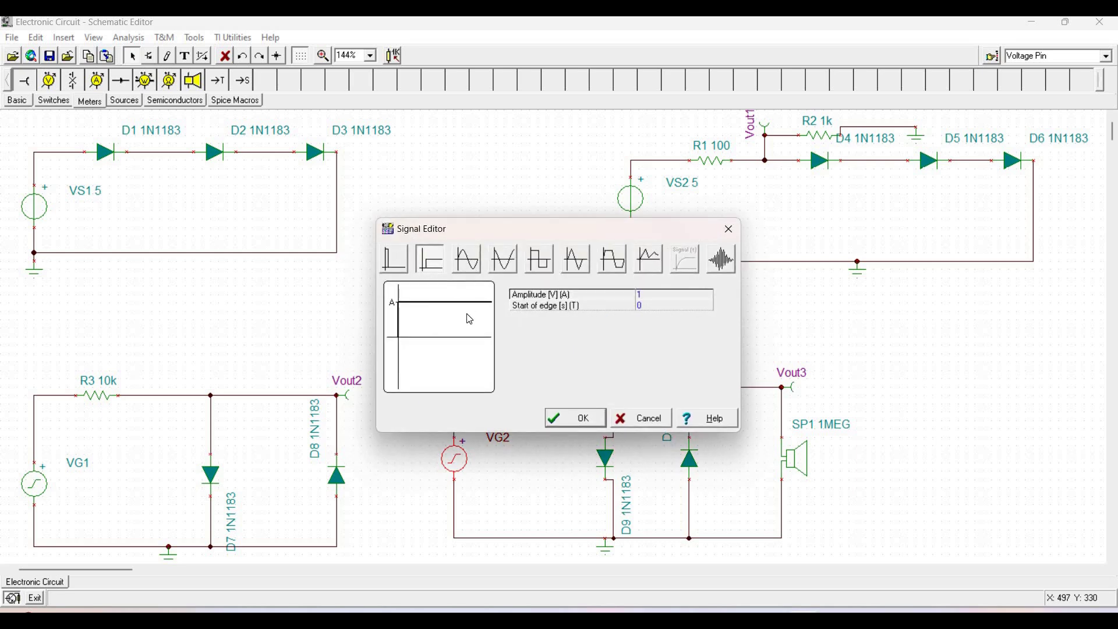
click(467, 259)
click(647, 307)
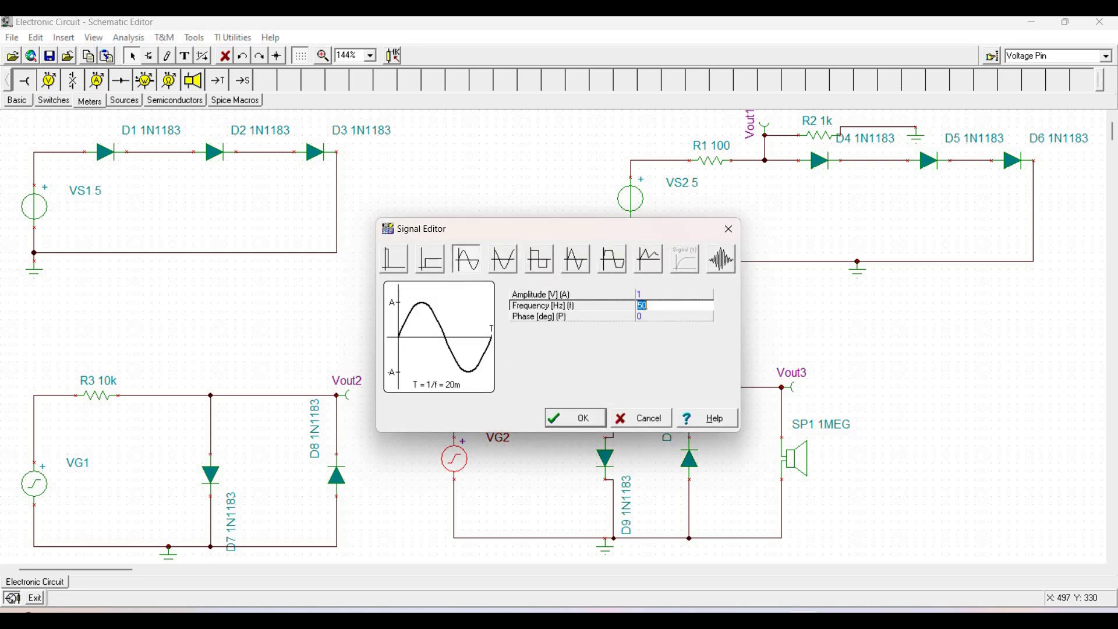
text(1k)
key(Return)
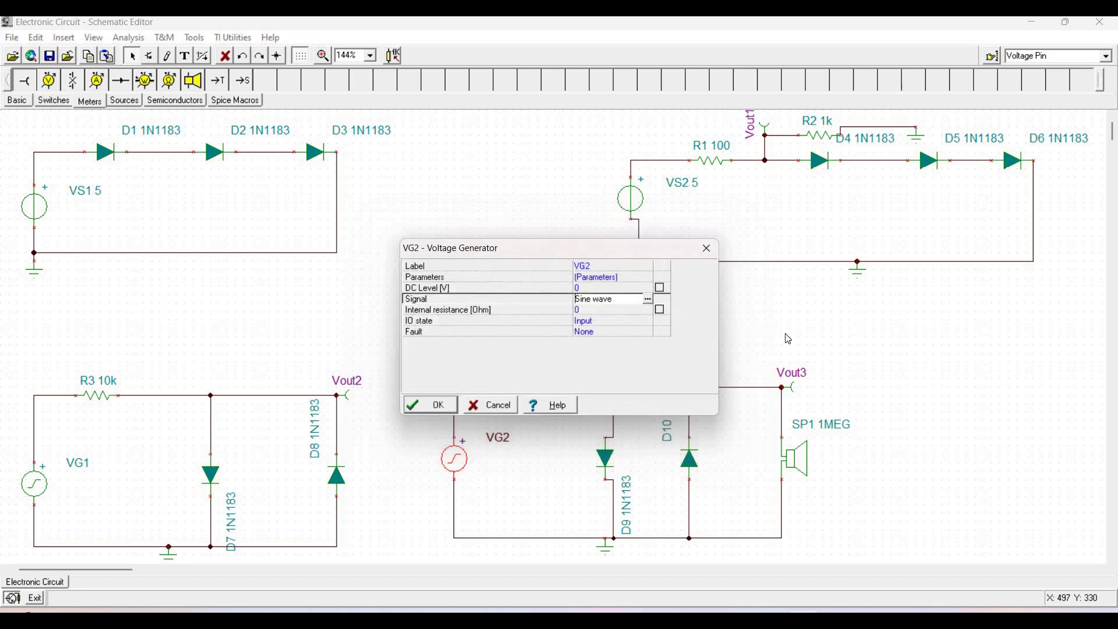
click(426, 405)
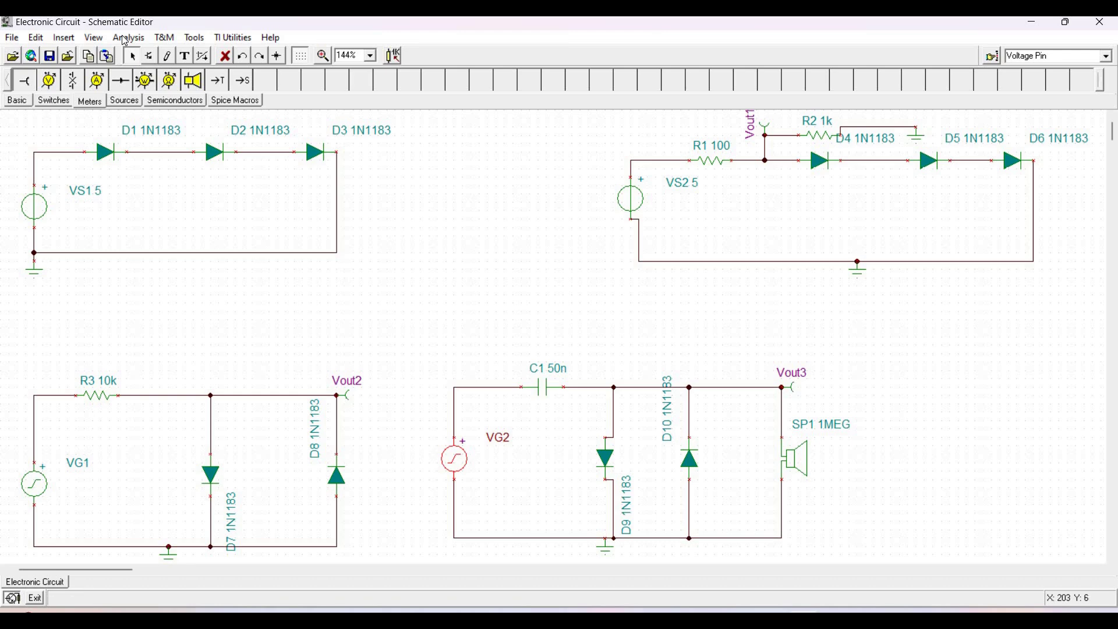
Step: Run a transient analysis from 0 to 4m
click(127, 38)
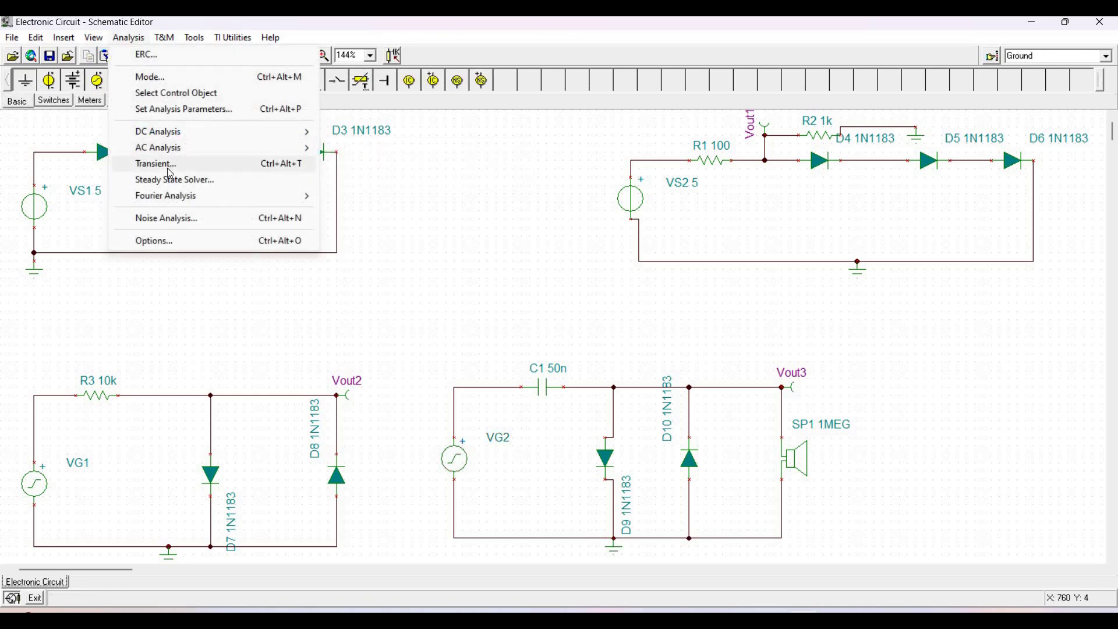
key(Return)
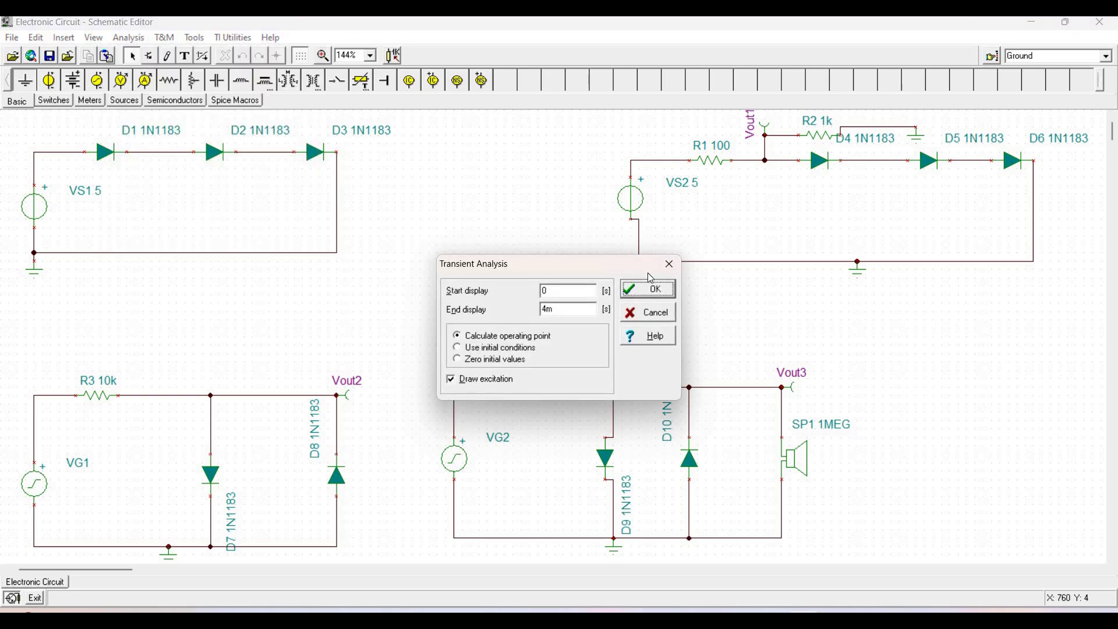
click(649, 287)
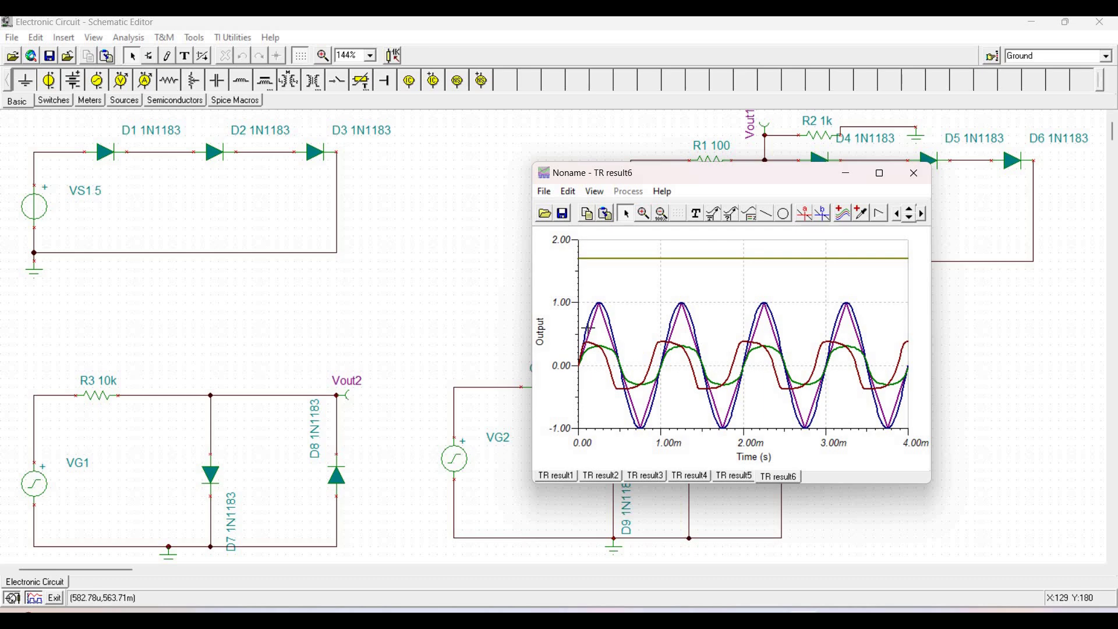
Step: Delete one red curve from the result plot and close the transient graph
right_click(593, 325)
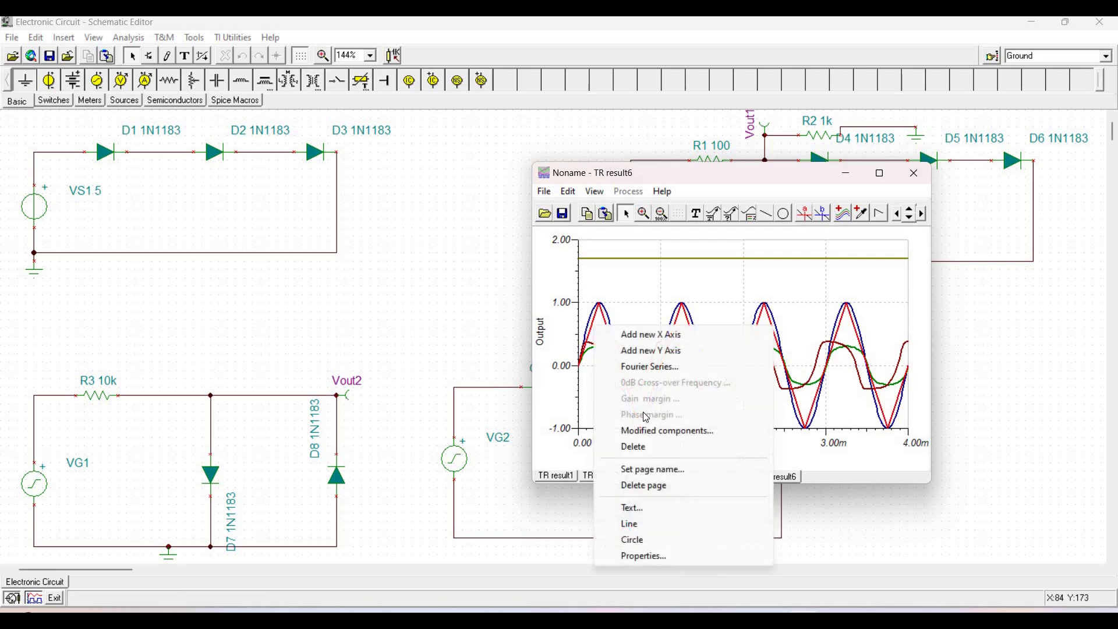
click(592, 355)
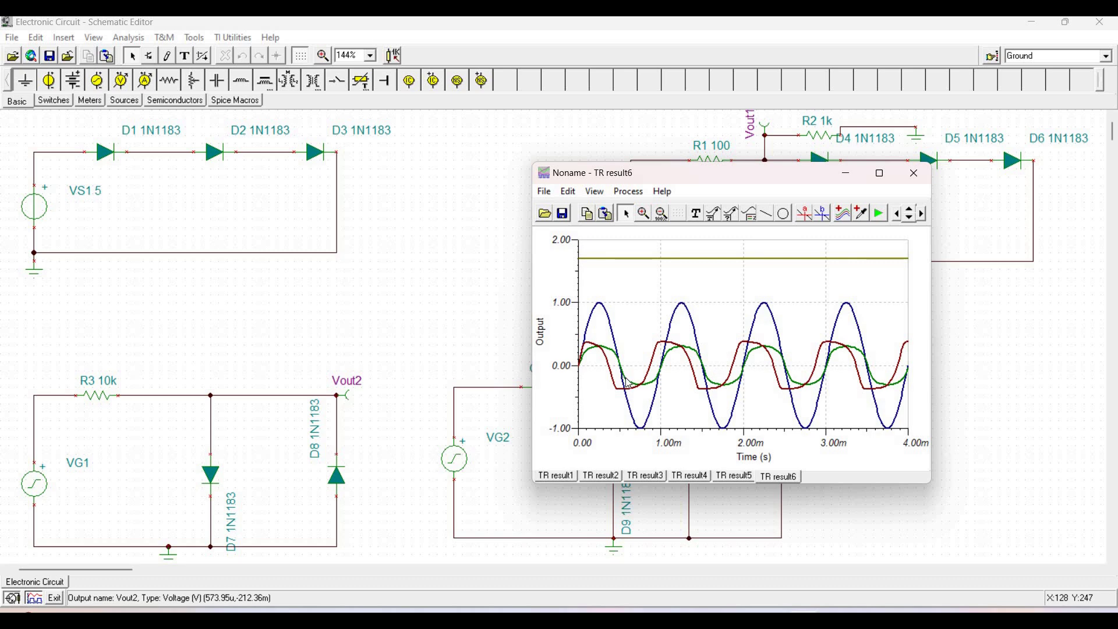
right_click(623, 378)
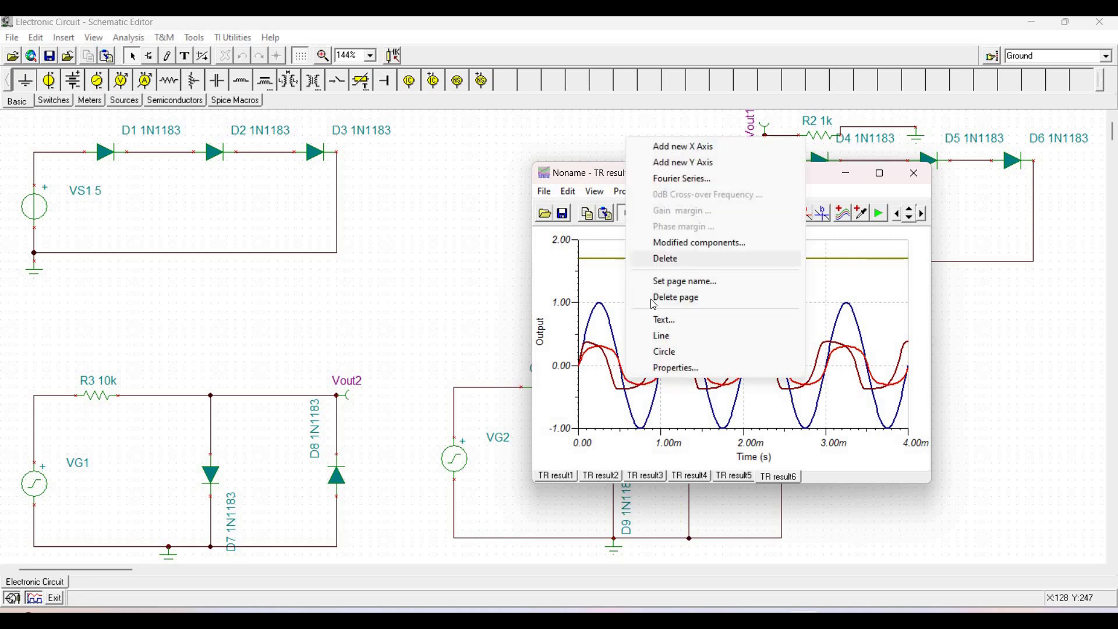
click(669, 259)
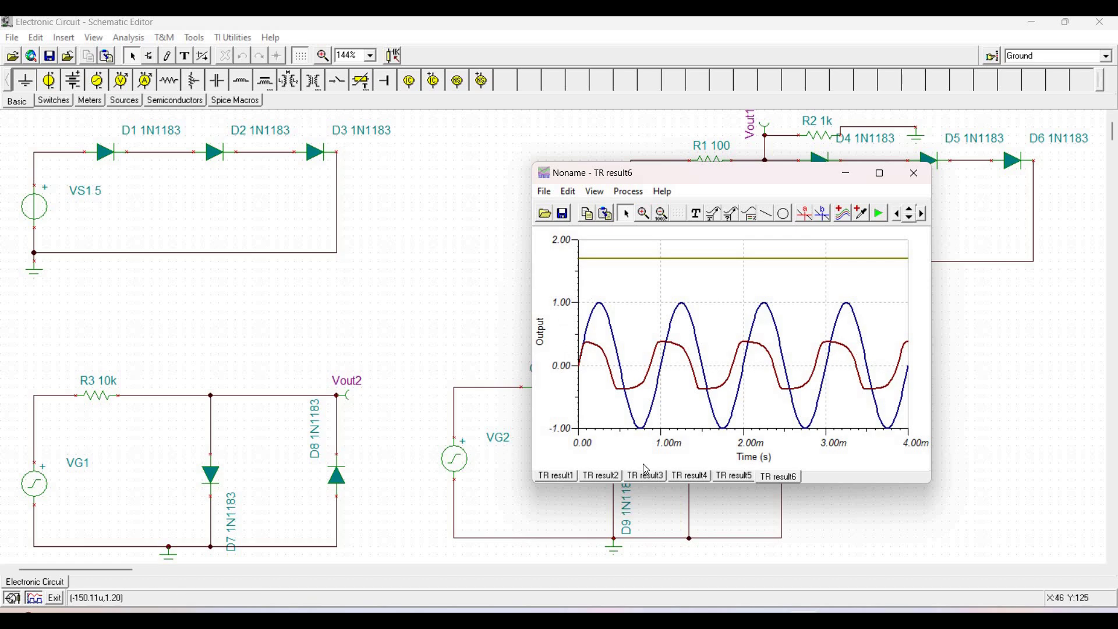
click(913, 173)
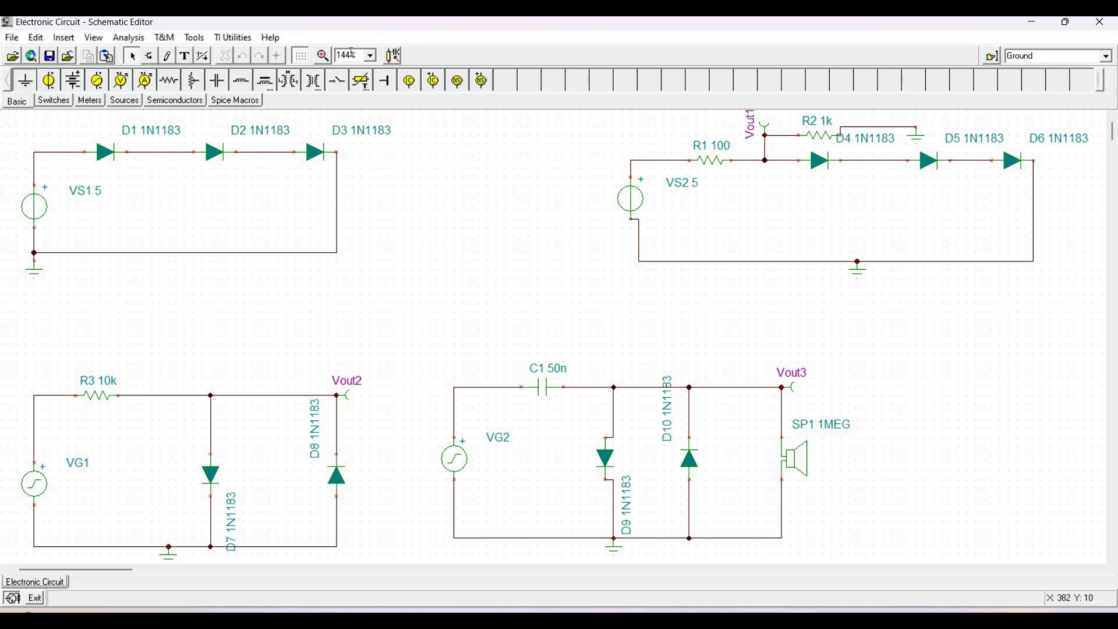
Step: Zoom back to 100% and place generator VG3 right of the existing circuits
click(371, 56)
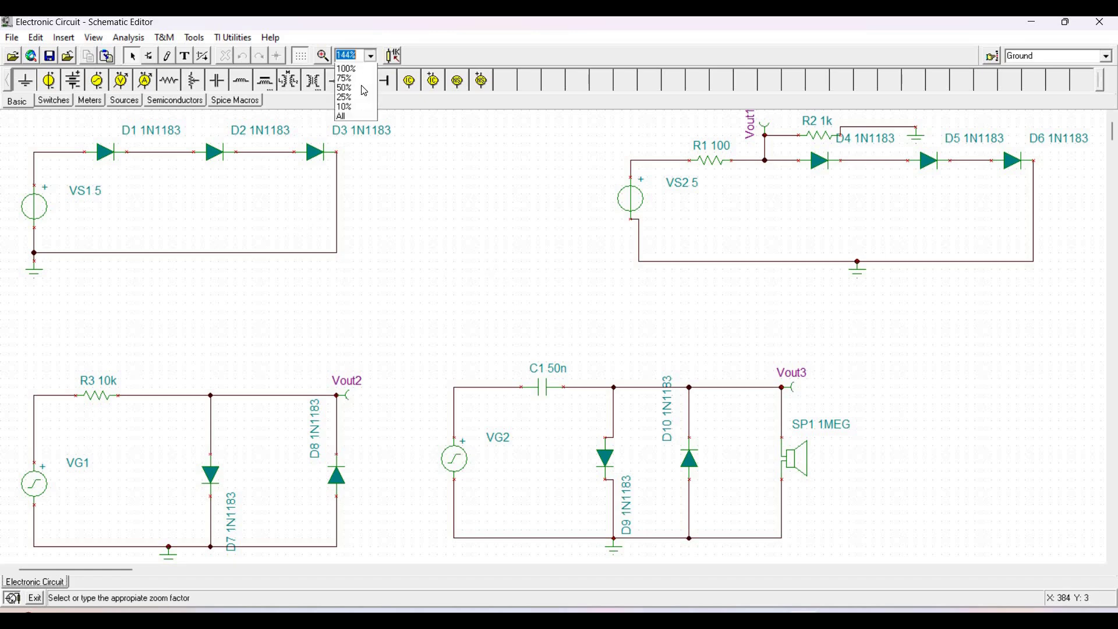
click(352, 88)
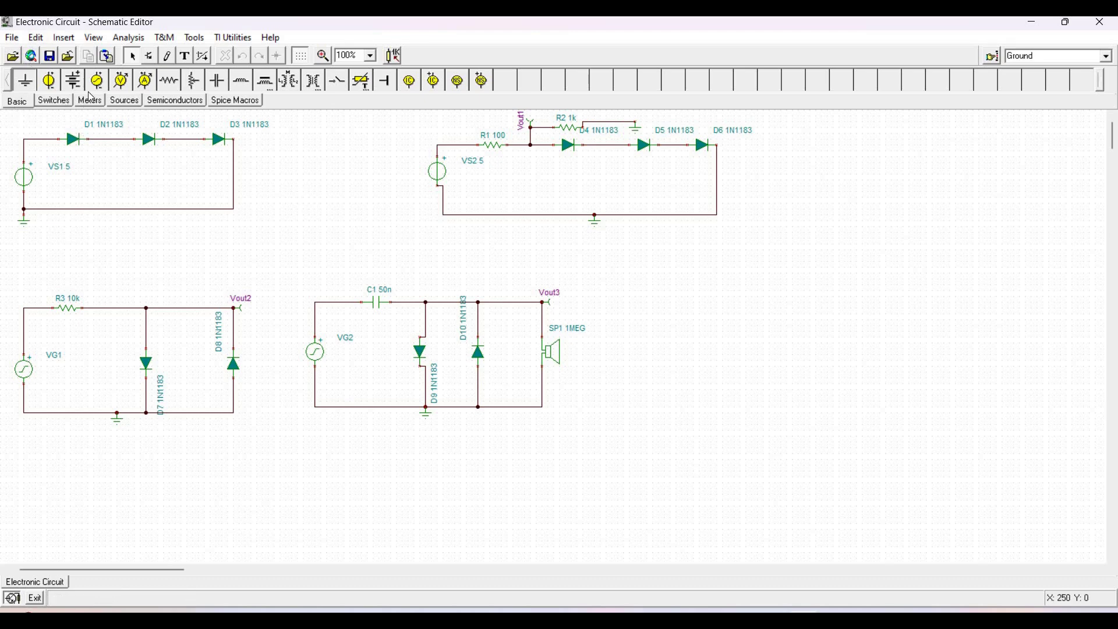
click(126, 102)
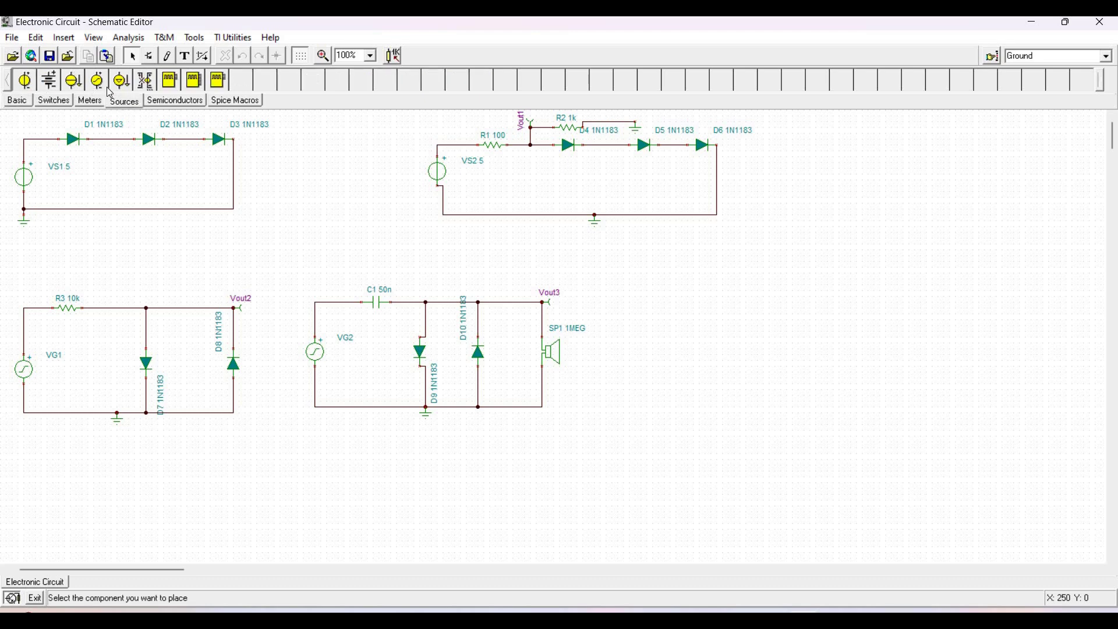
click(102, 86)
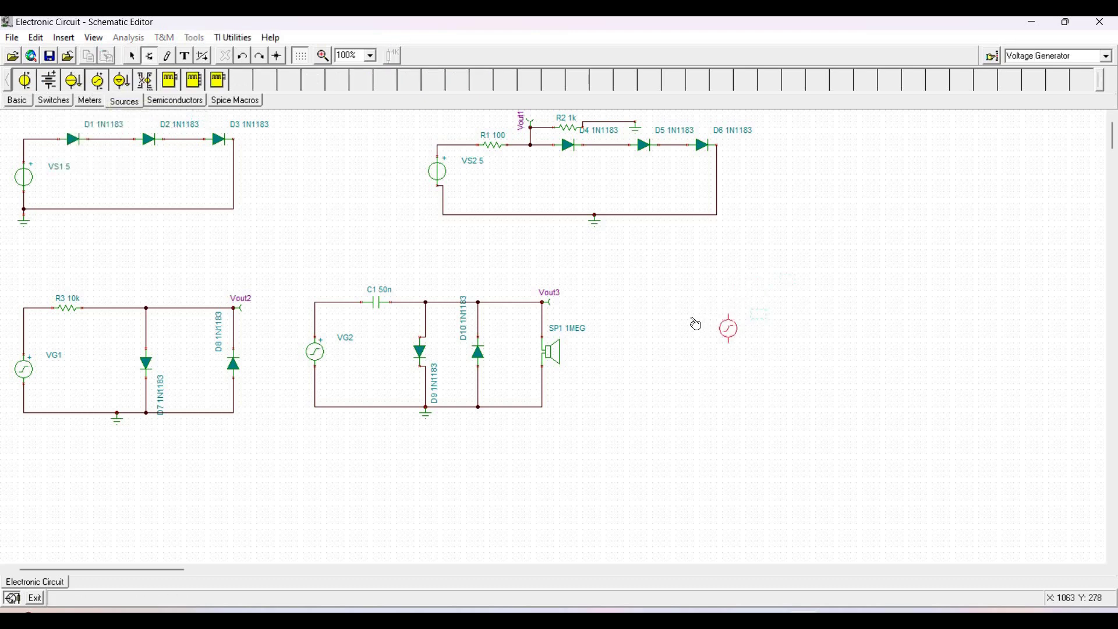
click(688, 338)
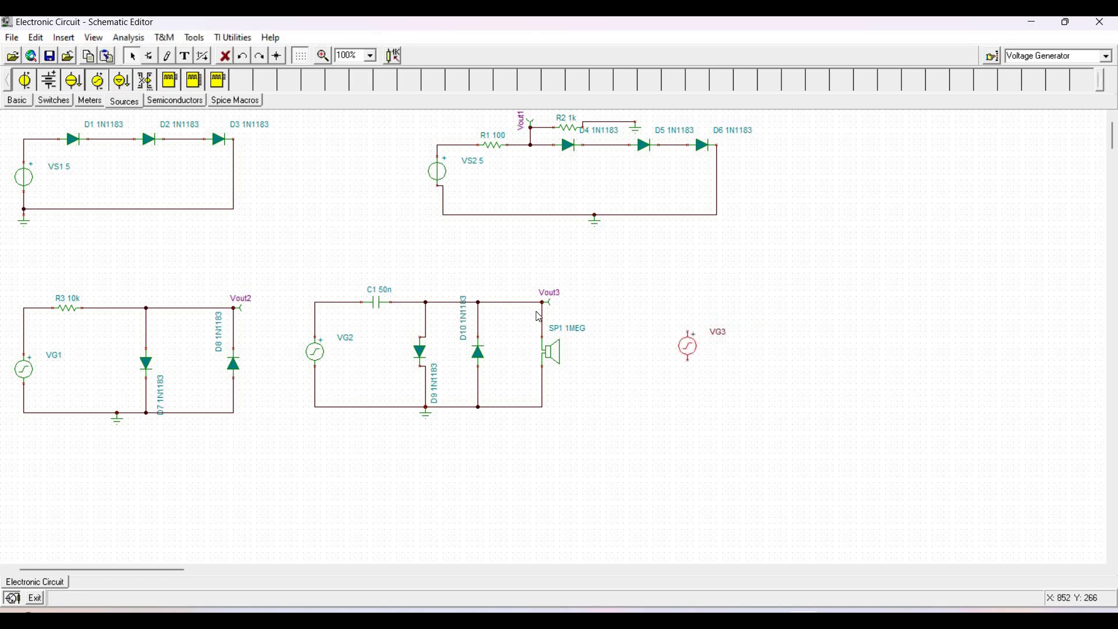
Step: Place capacitor C2 above VG3 and an upright diode D11 right of it
click(26, 102)
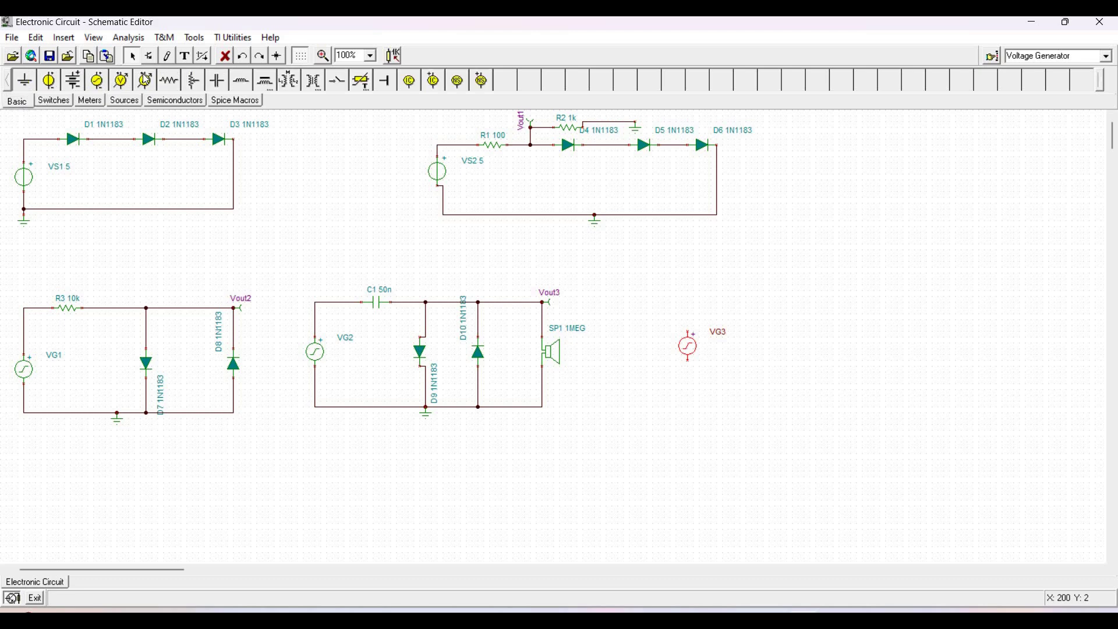
click(217, 85)
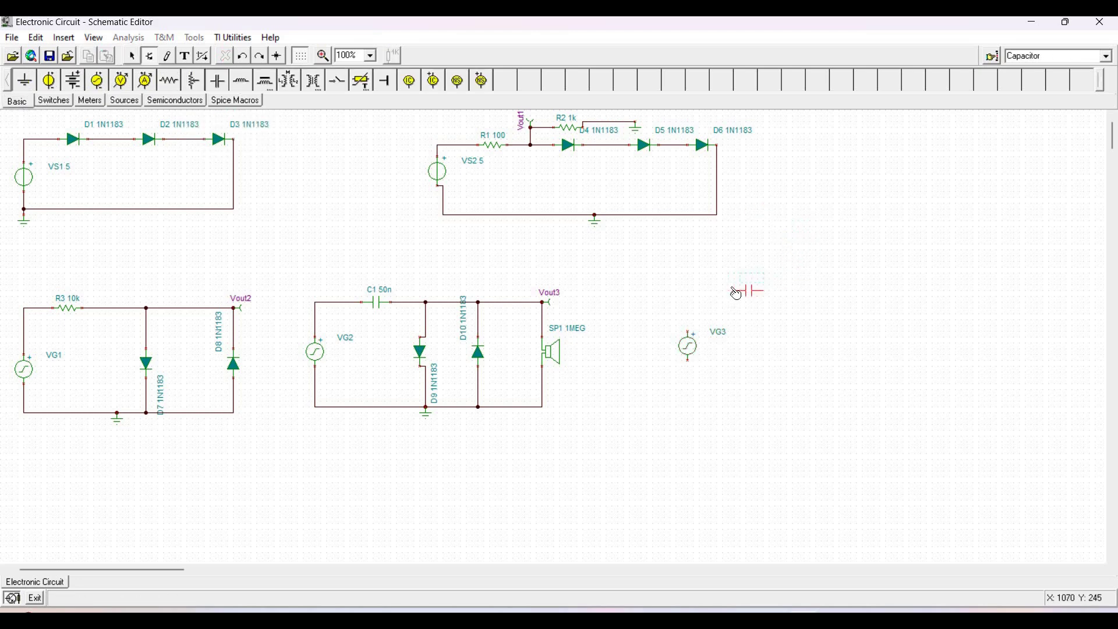
click(688, 294)
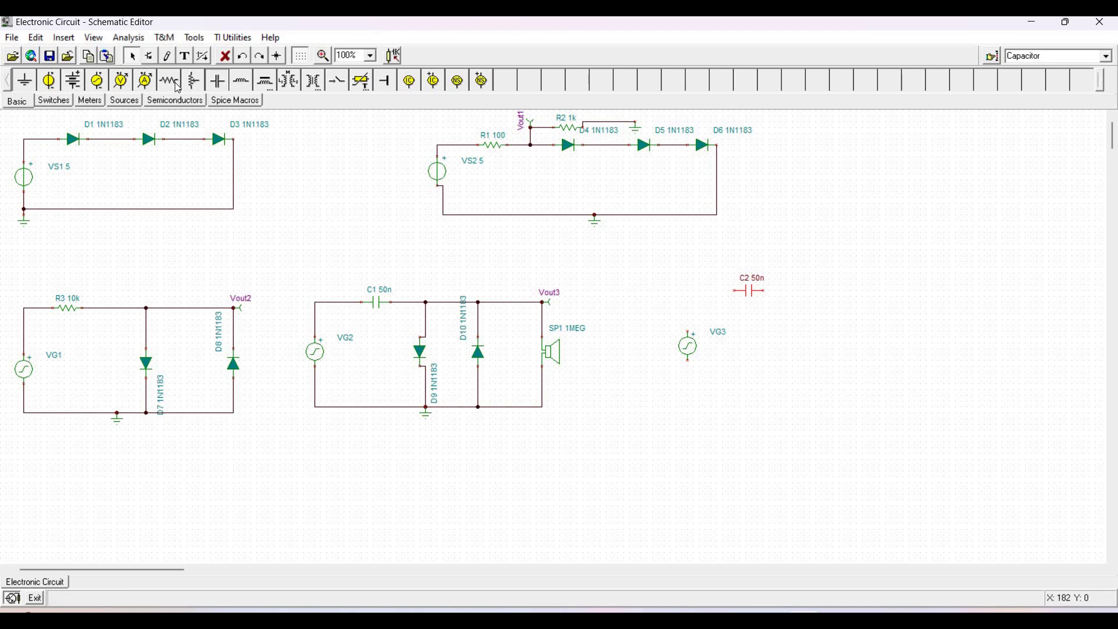
click(175, 100)
click(102, 86)
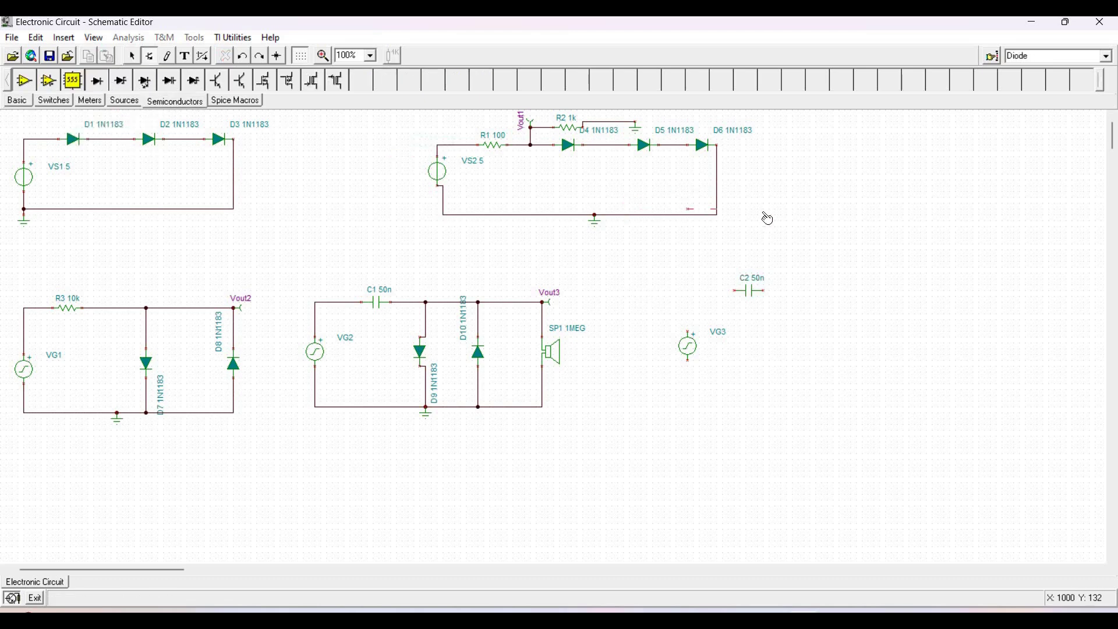
key(ctrl+l)
click(643, 292)
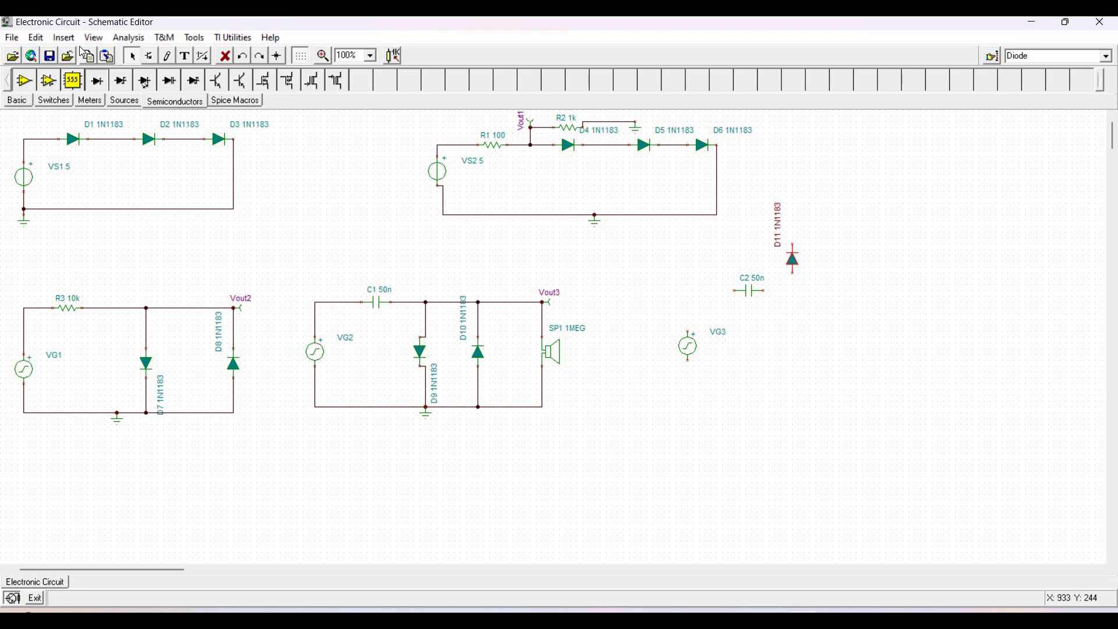
Step: Place diode D12 below D11 and a vertical capacitor C3 right of the diodes
click(97, 88)
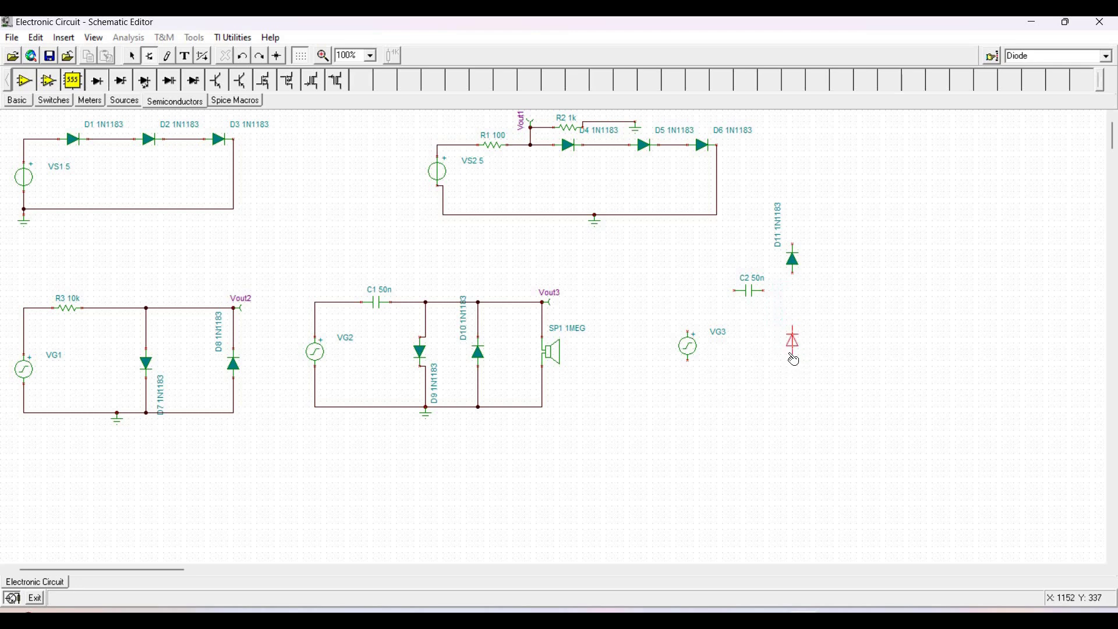
click(794, 361)
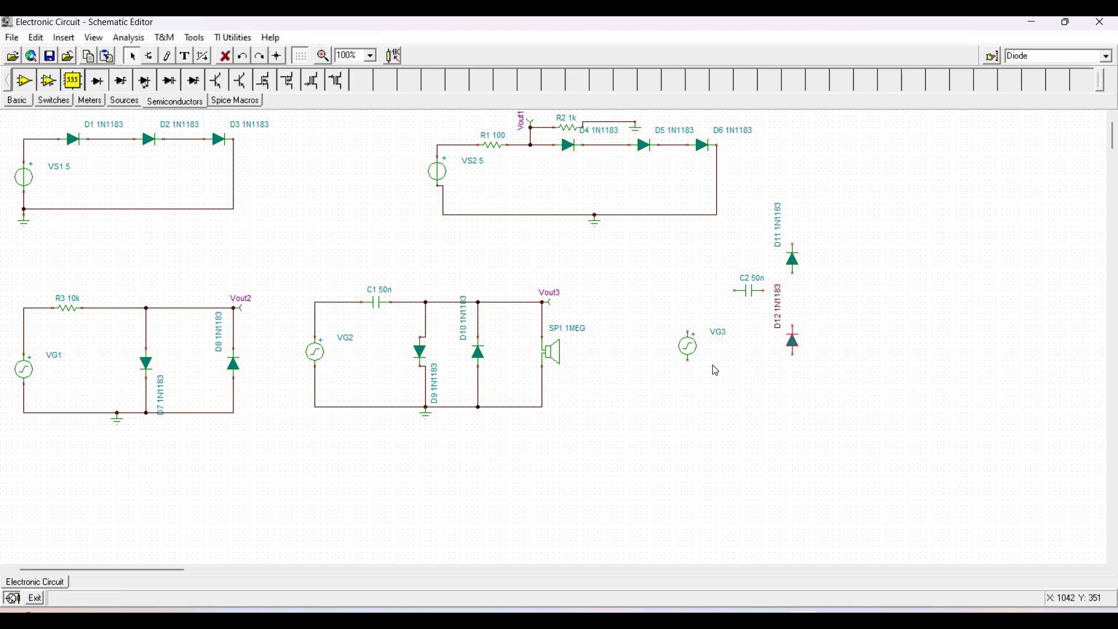
click(22, 103)
click(219, 81)
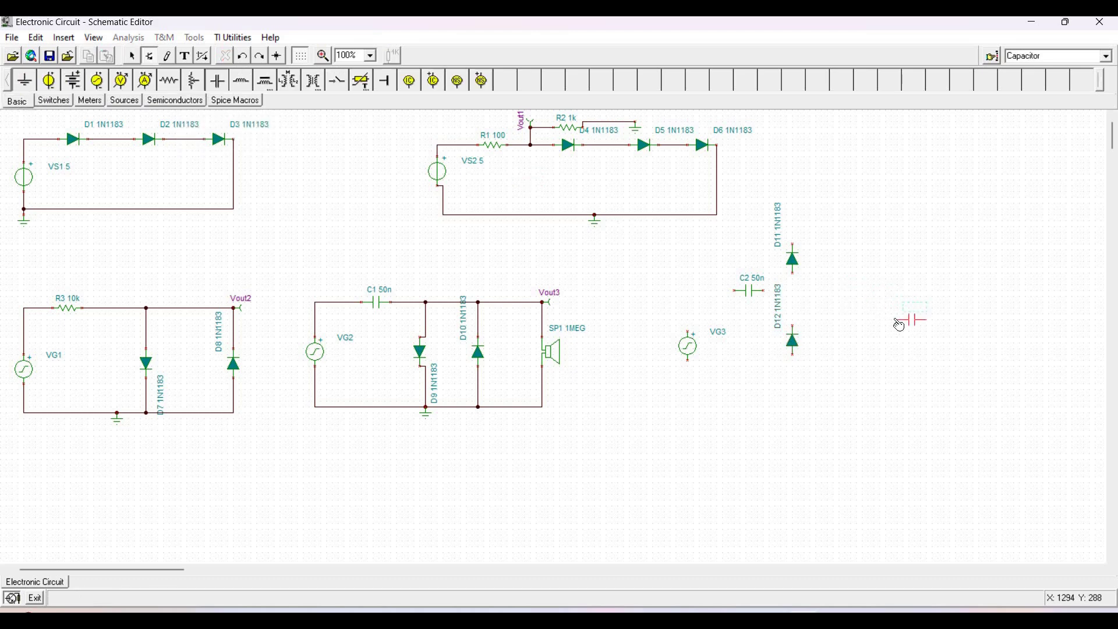
key(ctrl+r)
click(875, 305)
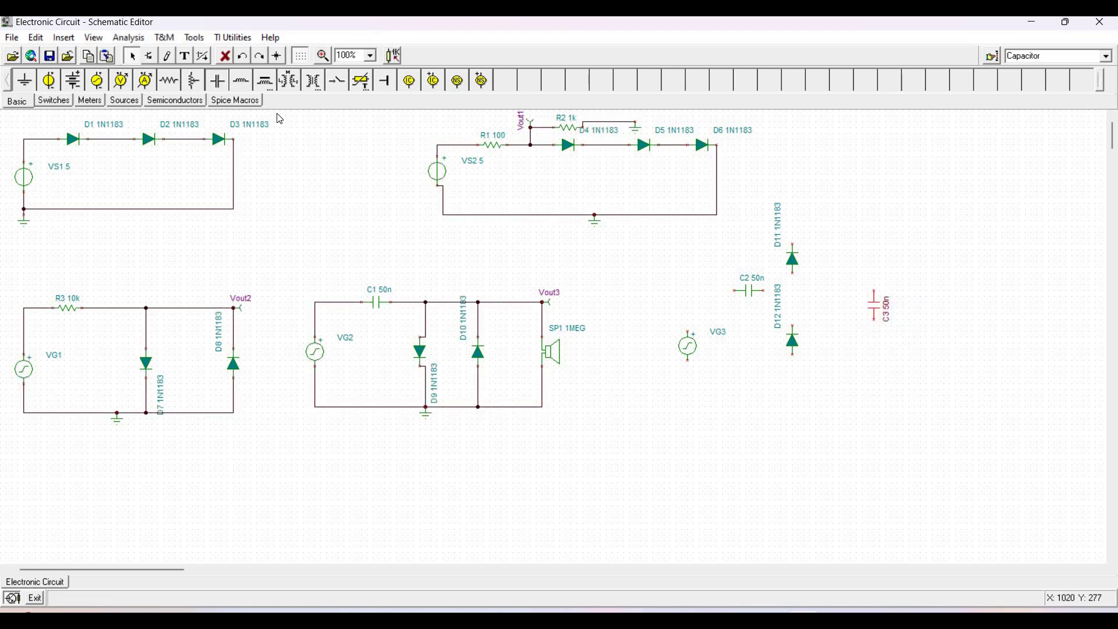
click(35, 81)
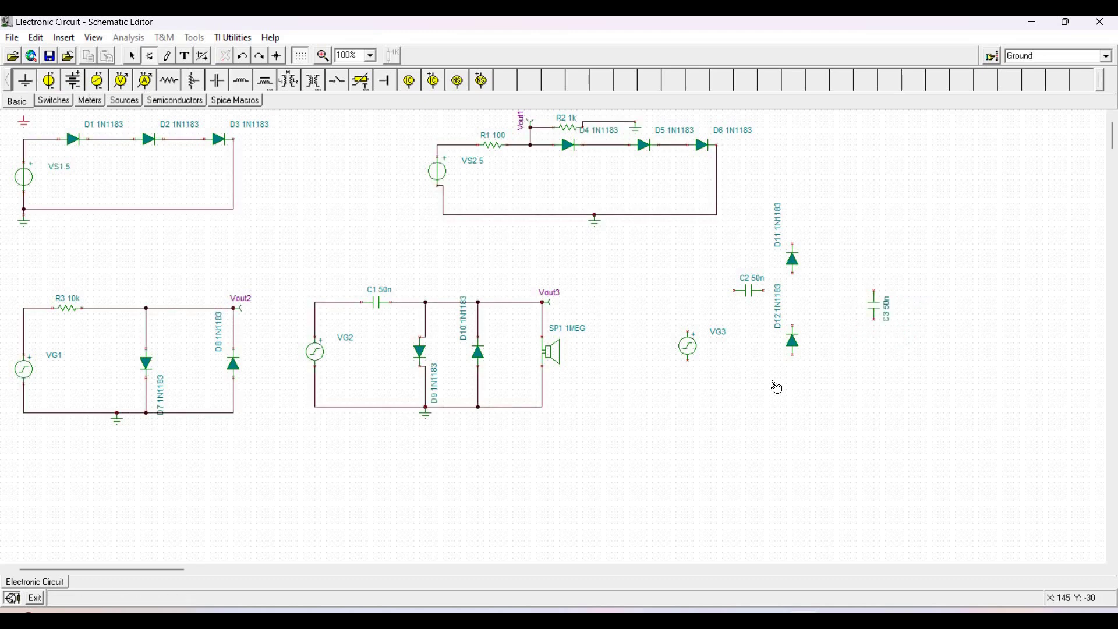
Step: Ground D12 and VG3's lower pin, and wire VG3's positive pin to C2
click(796, 401)
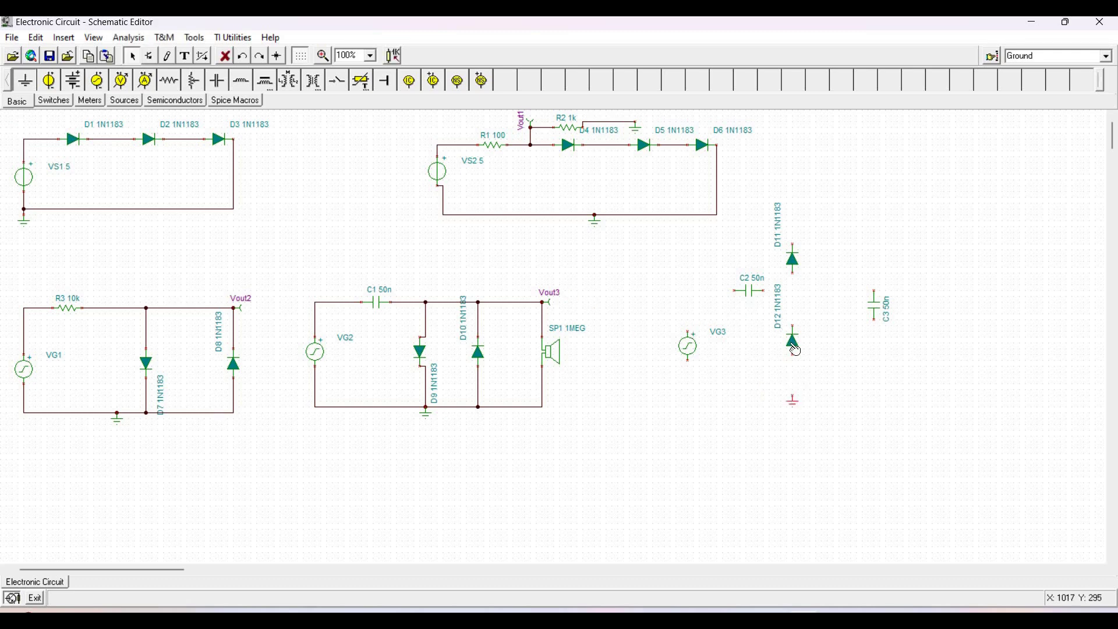
drag(794, 353, 796, 391)
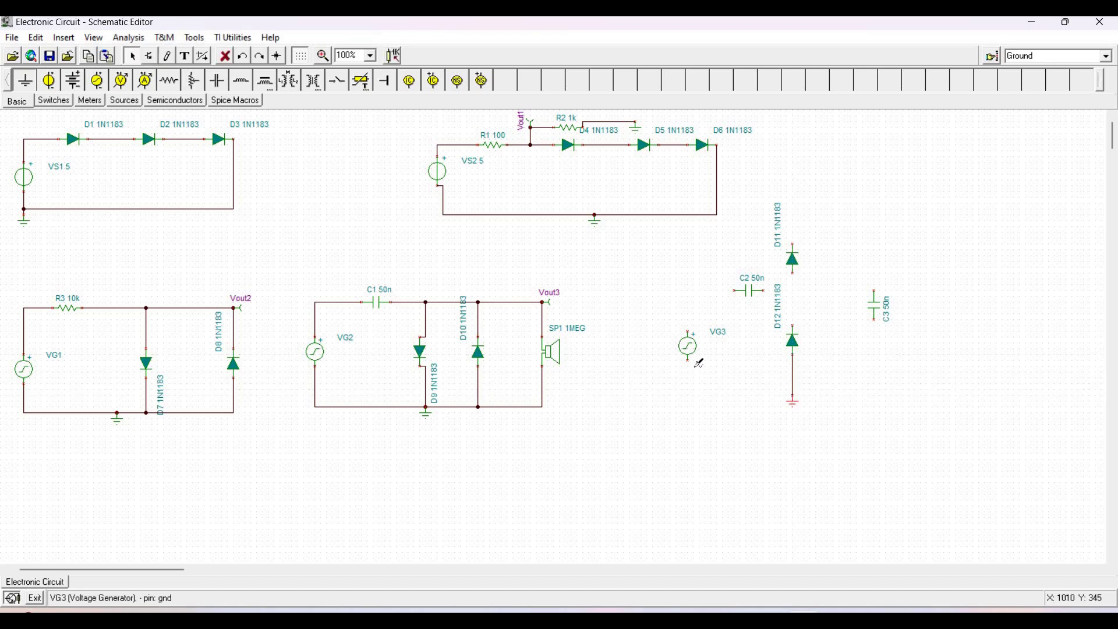
drag(717, 374, 796, 383)
drag(693, 302, 770, 298)
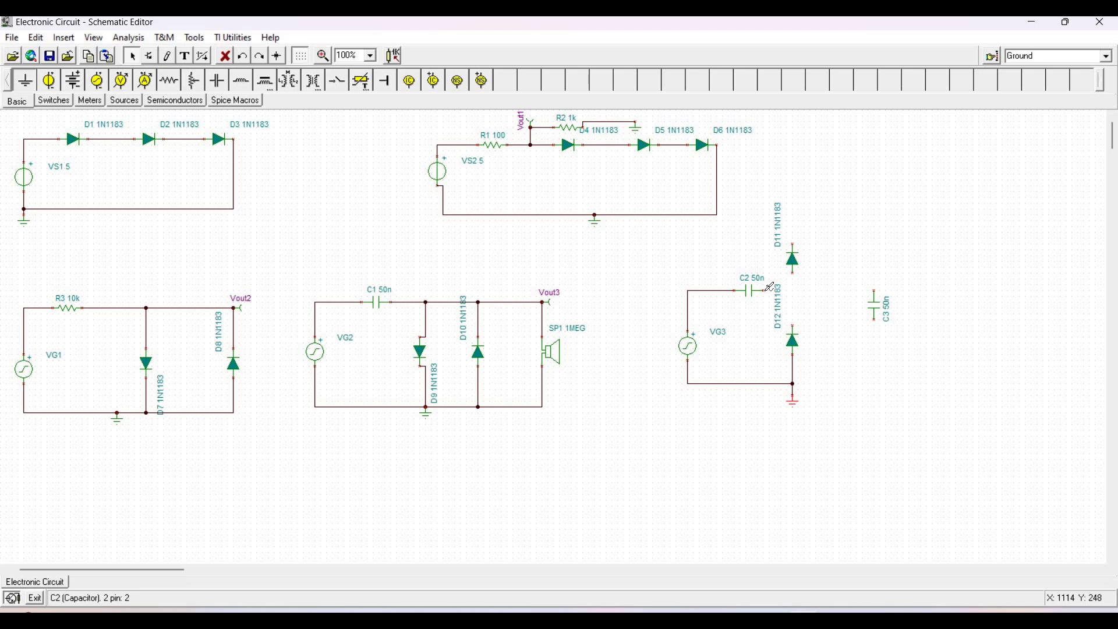
Step: Wire D12 up to D11 and connect C3 between D11's top and the ground node
drag(795, 320, 794, 221)
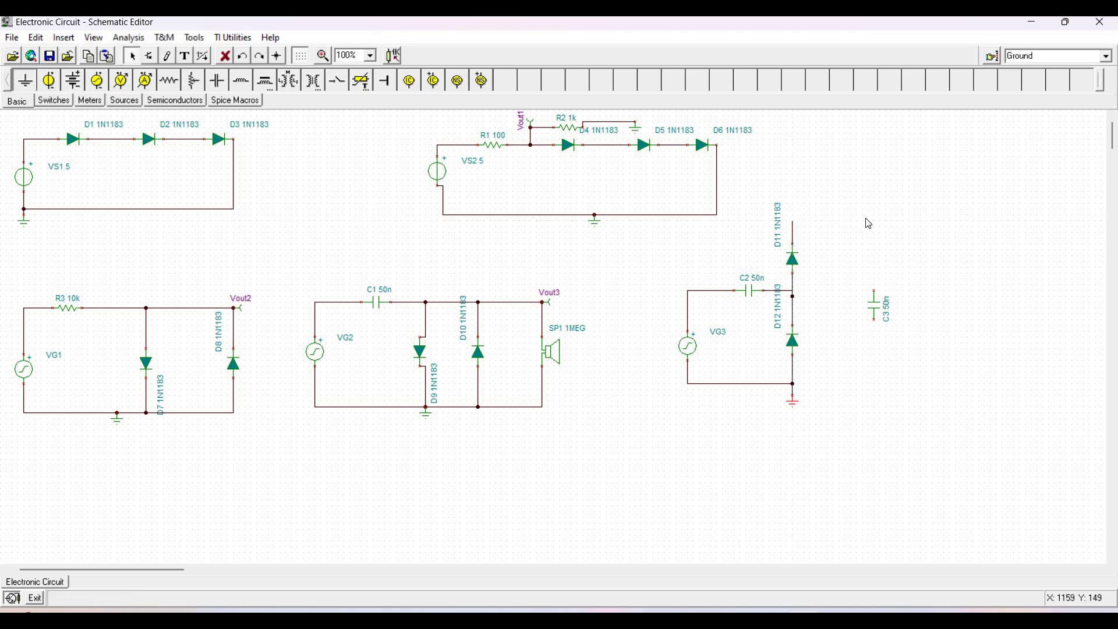
drag(880, 286, 799, 219)
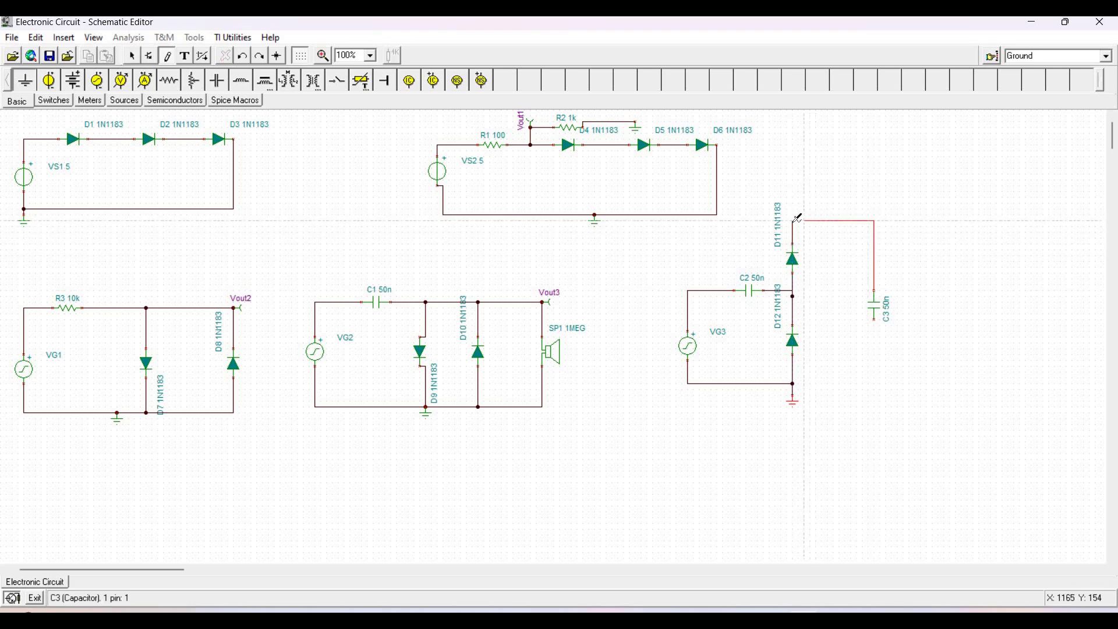
click(857, 265)
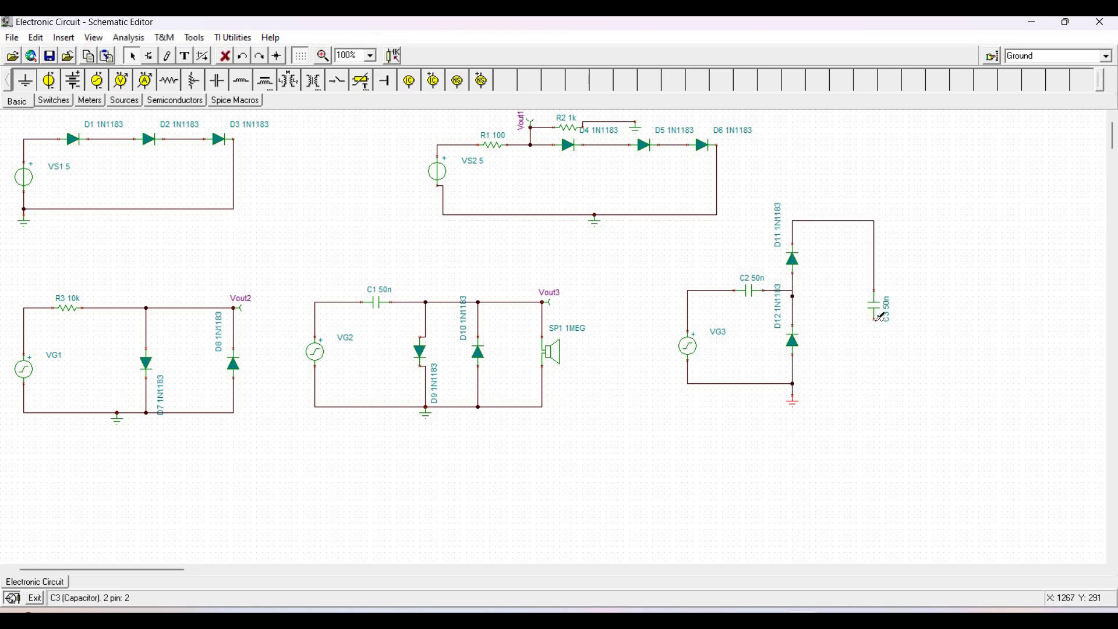
drag(878, 376, 797, 383)
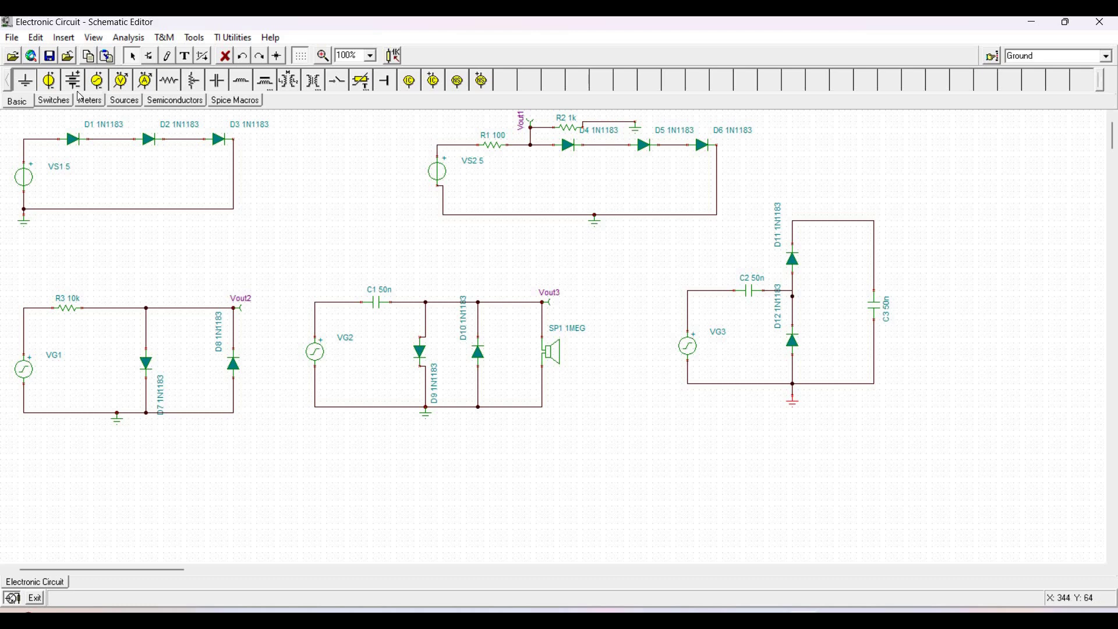
click(100, 109)
click(25, 80)
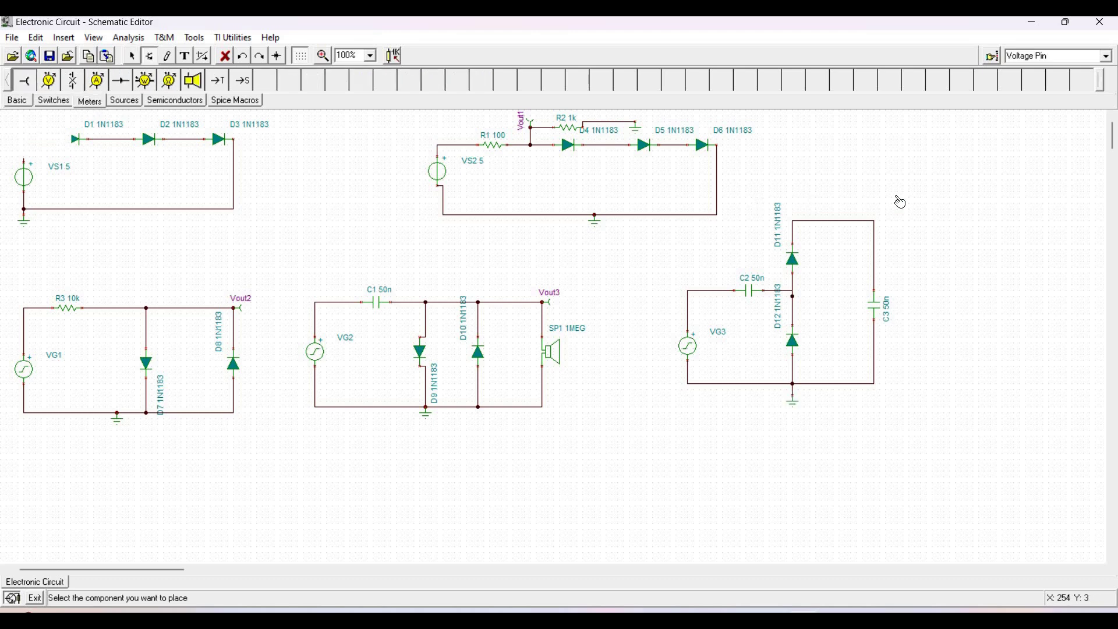
Step: Place a voltage pin on C3's top wire and label it Vout4
click(878, 233)
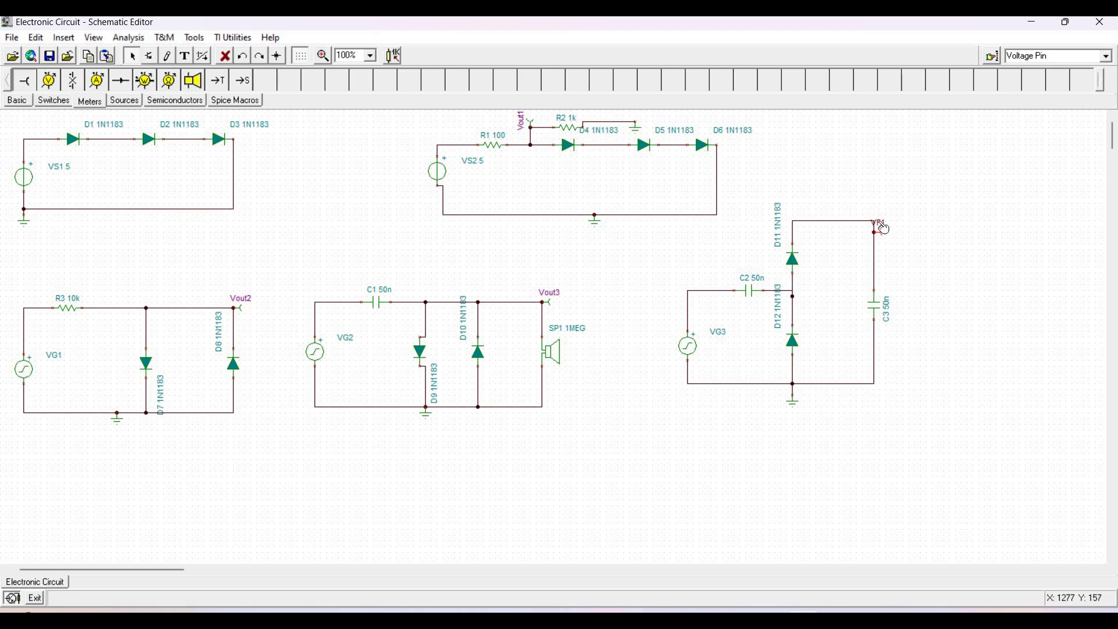
double_click(884, 228)
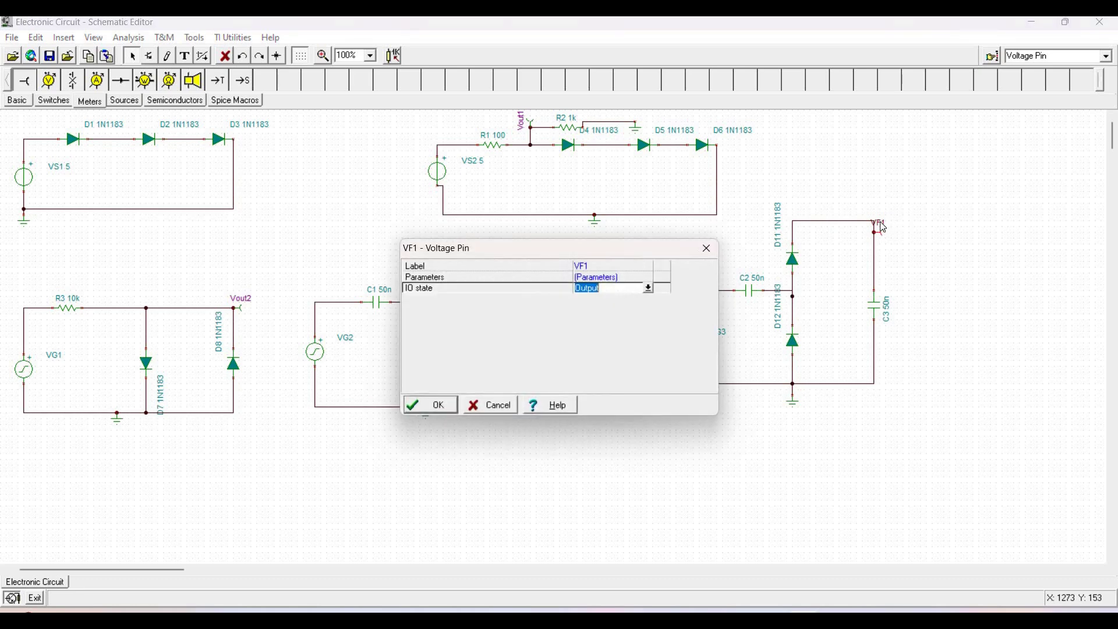
click(605, 267)
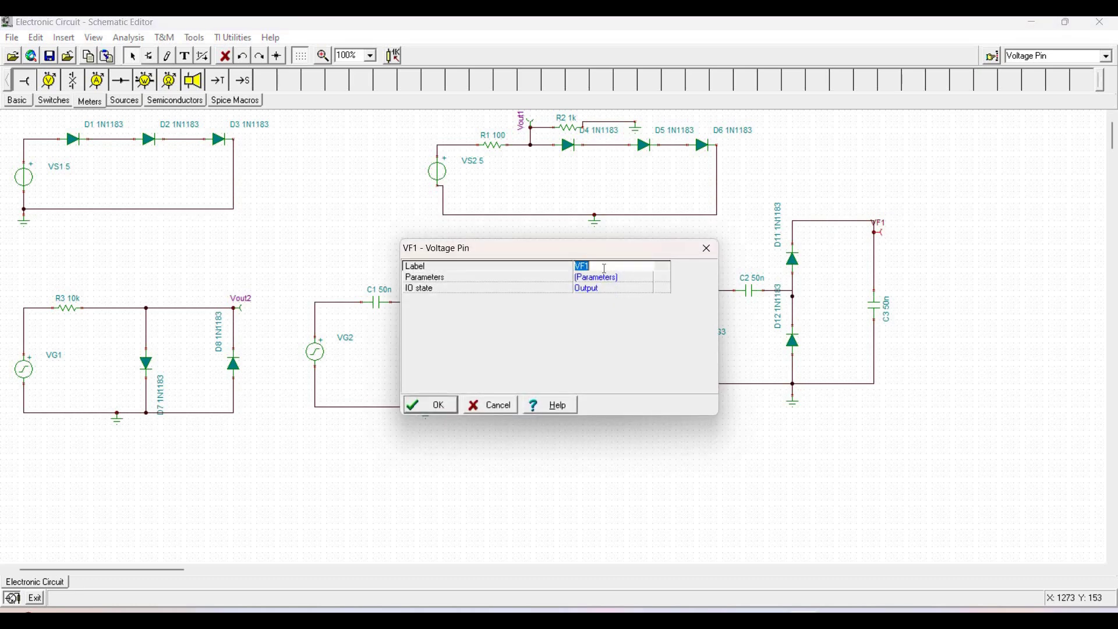
text(Vout4)
click(434, 404)
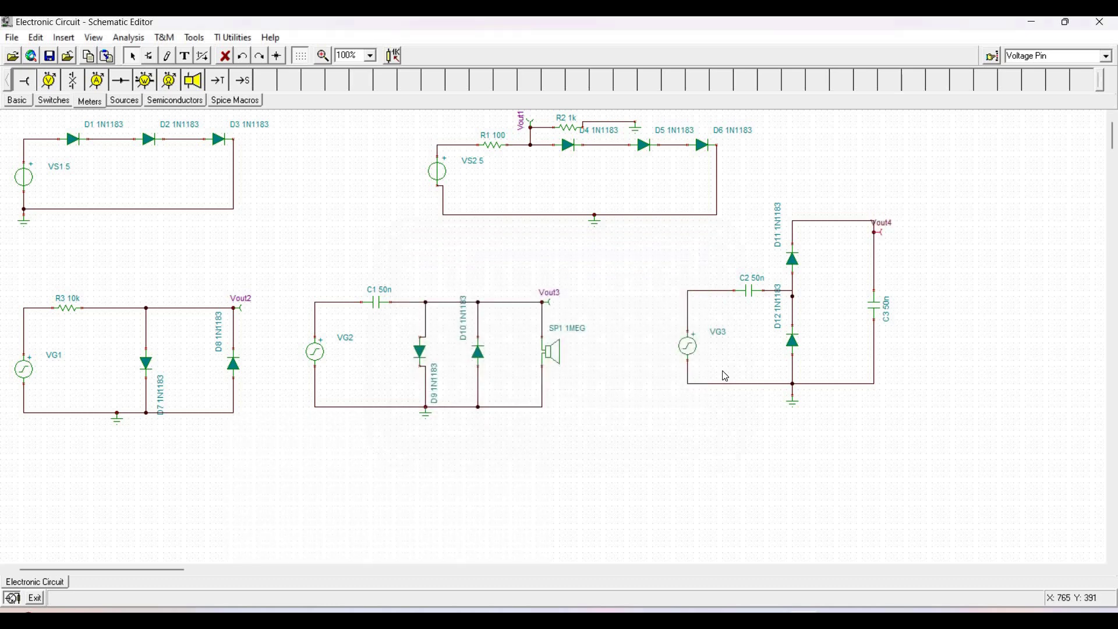
Step: Set capacitors C2 and C3 to 1u each
double_click(753, 294)
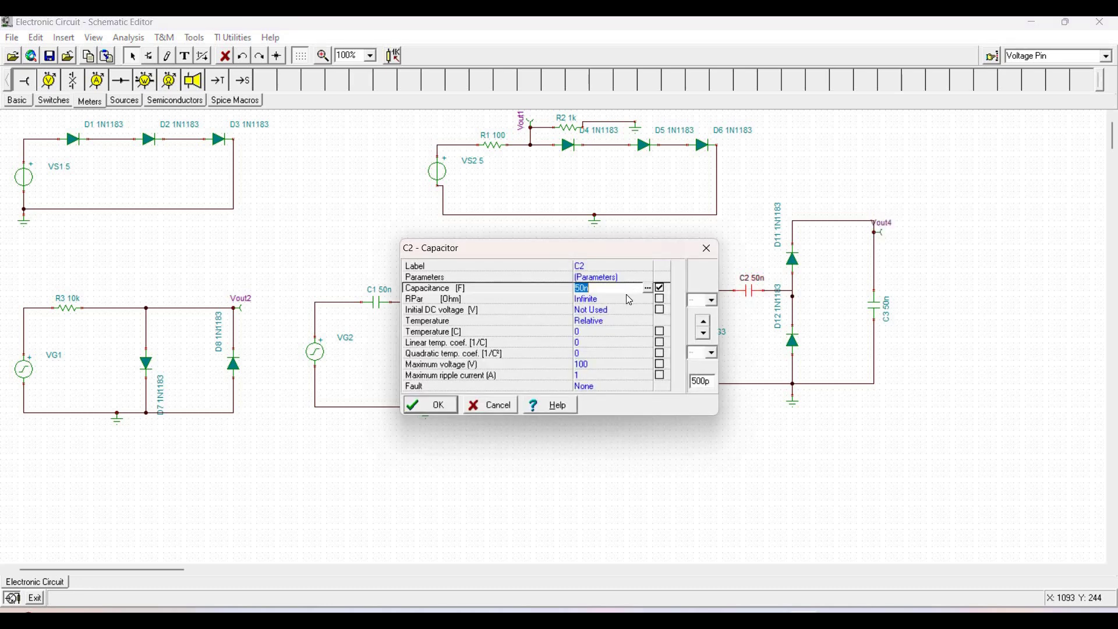
text(1u)
click(449, 406)
double_click(894, 312)
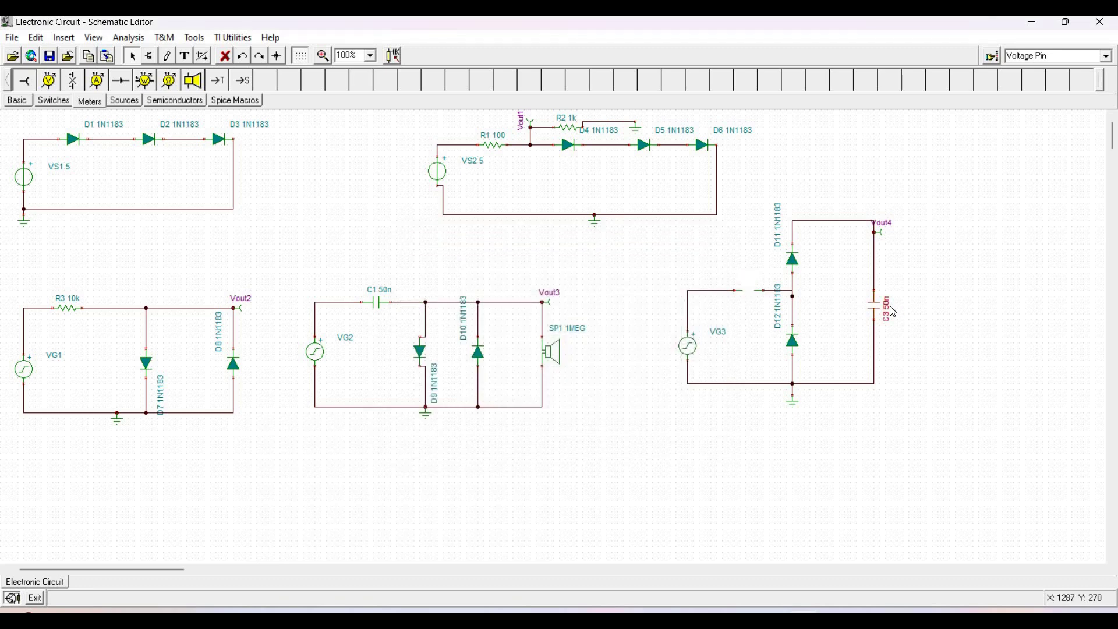
text(1u)
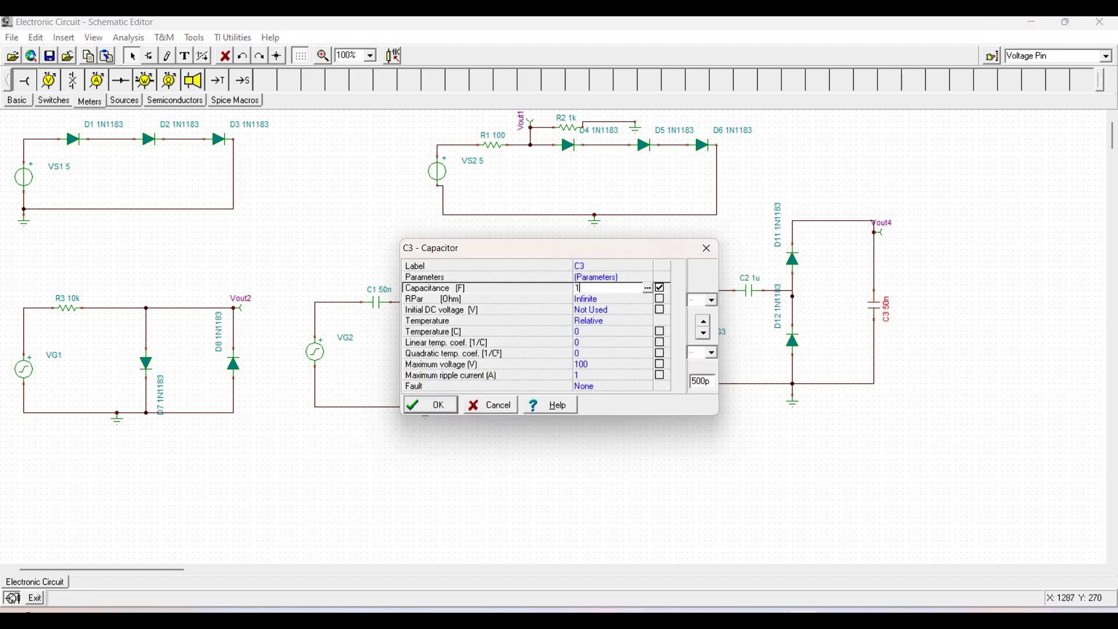
click(448, 407)
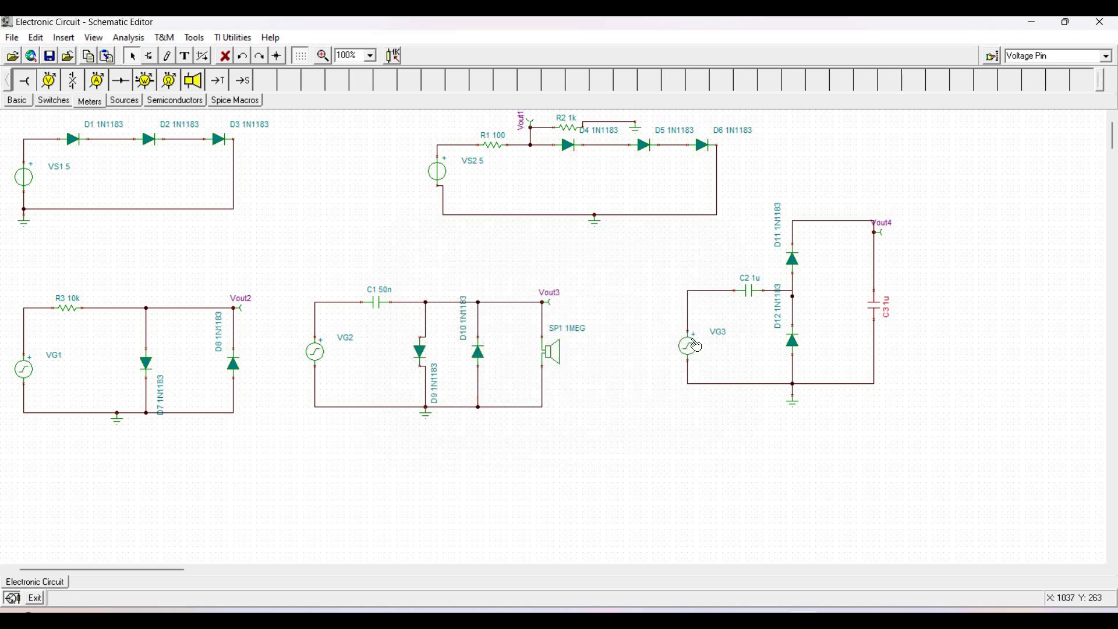
Step: Make VG3 a sine wave source with 2 V amplitude
double_click(697, 346)
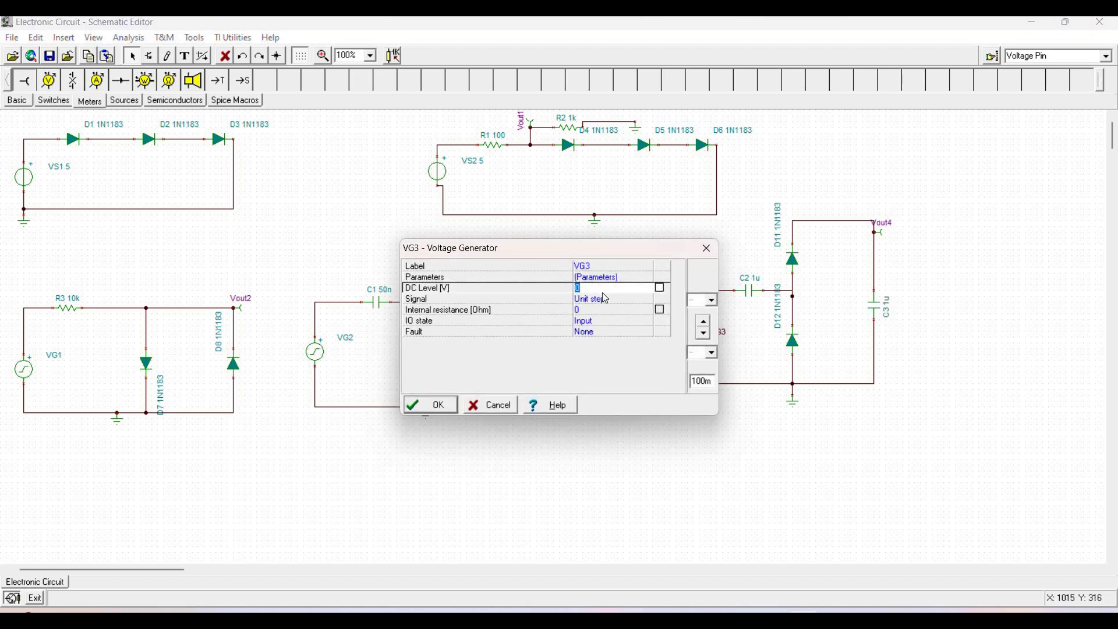
click(647, 302)
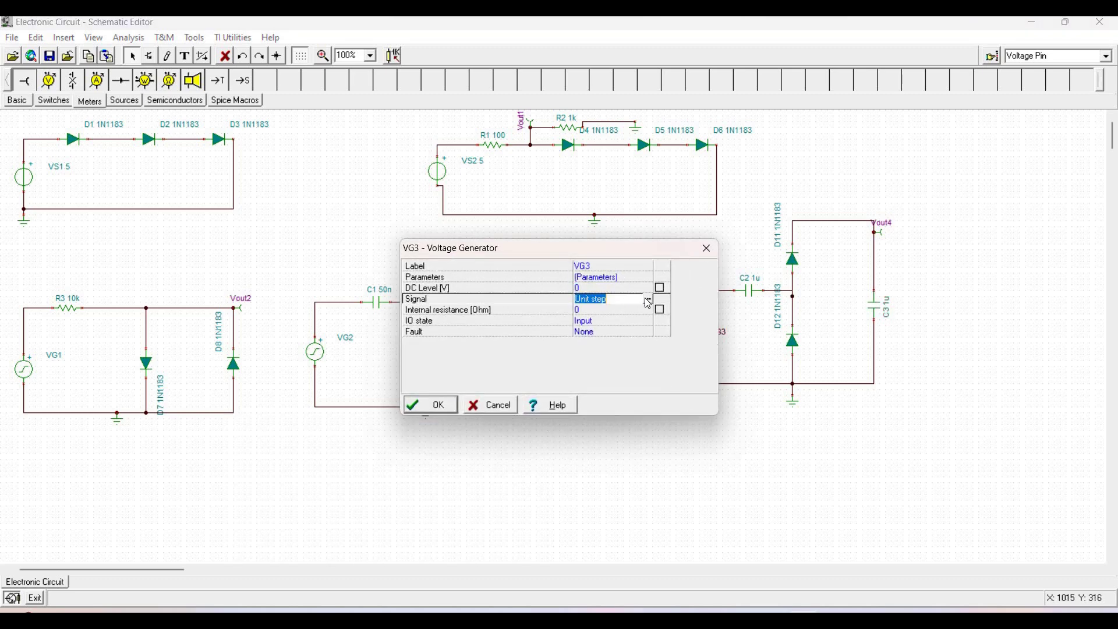
click(648, 303)
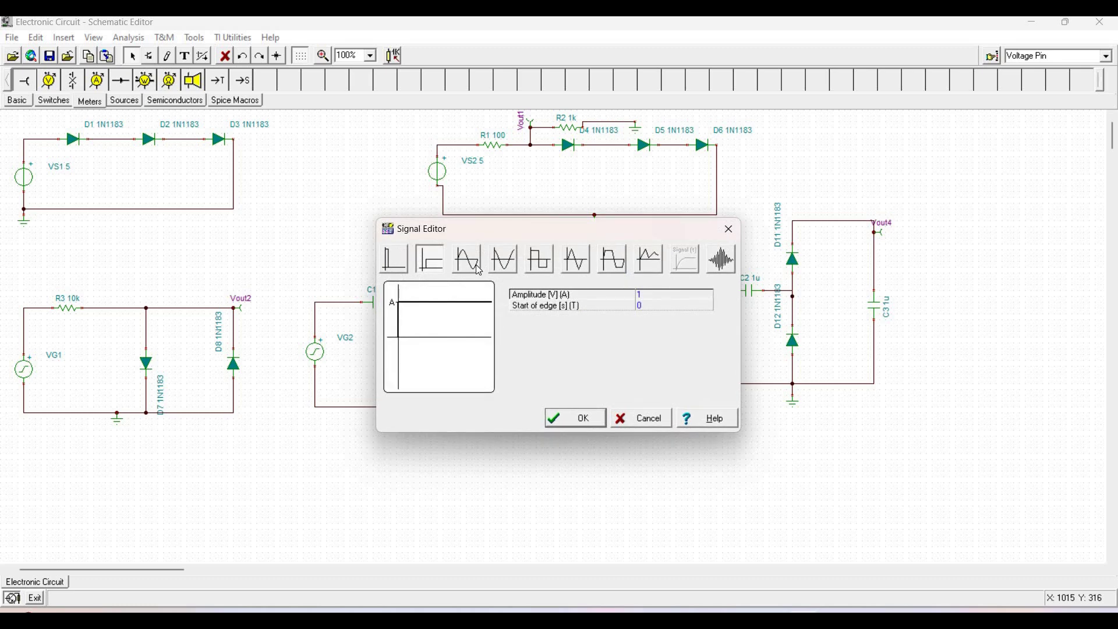
click(648, 296)
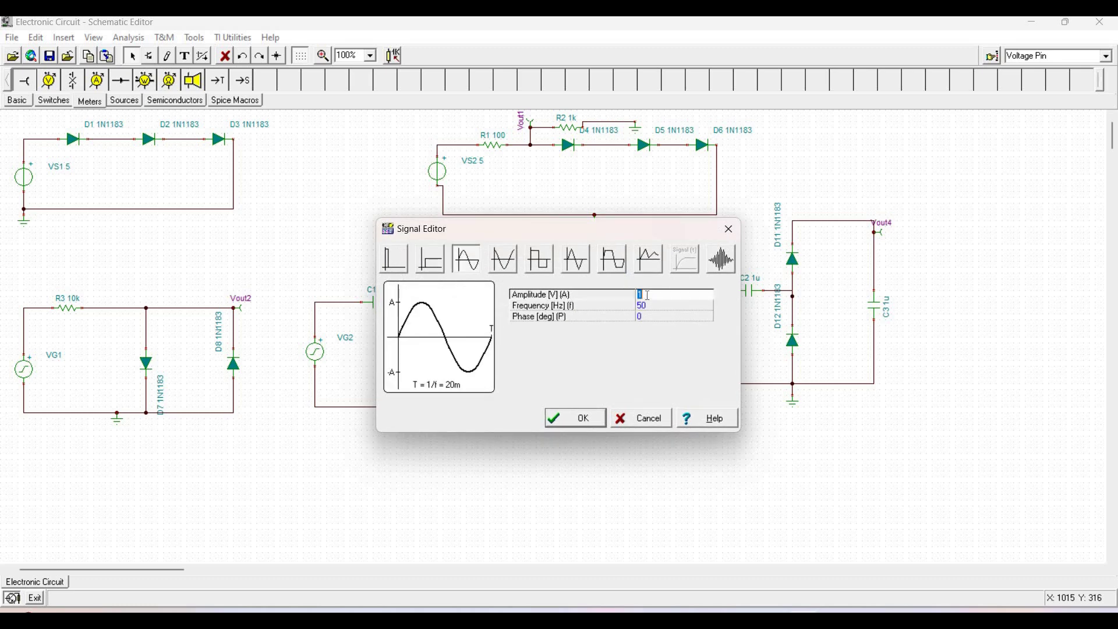
text(2)
click(651, 308)
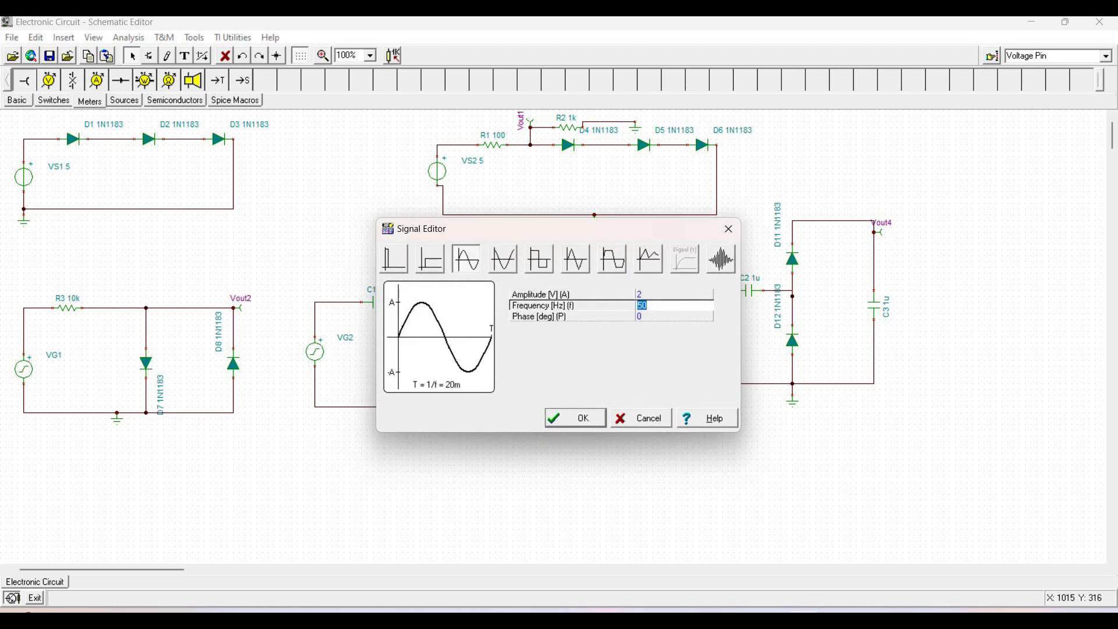
click(579, 417)
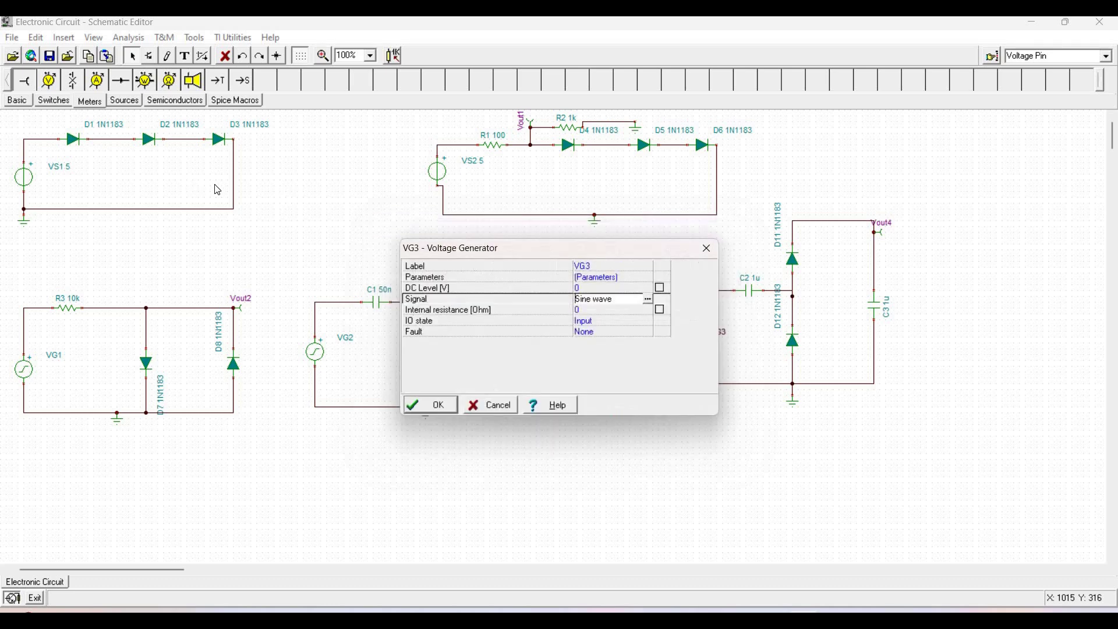
key(Return)
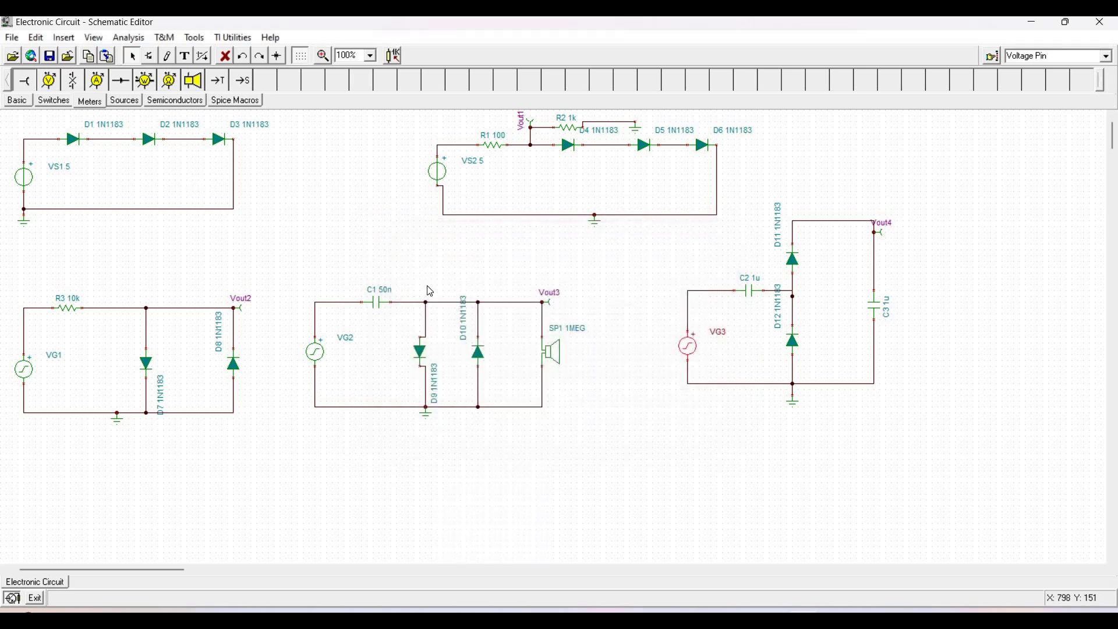
Step: Run a transient analysis on the circuits
click(129, 38)
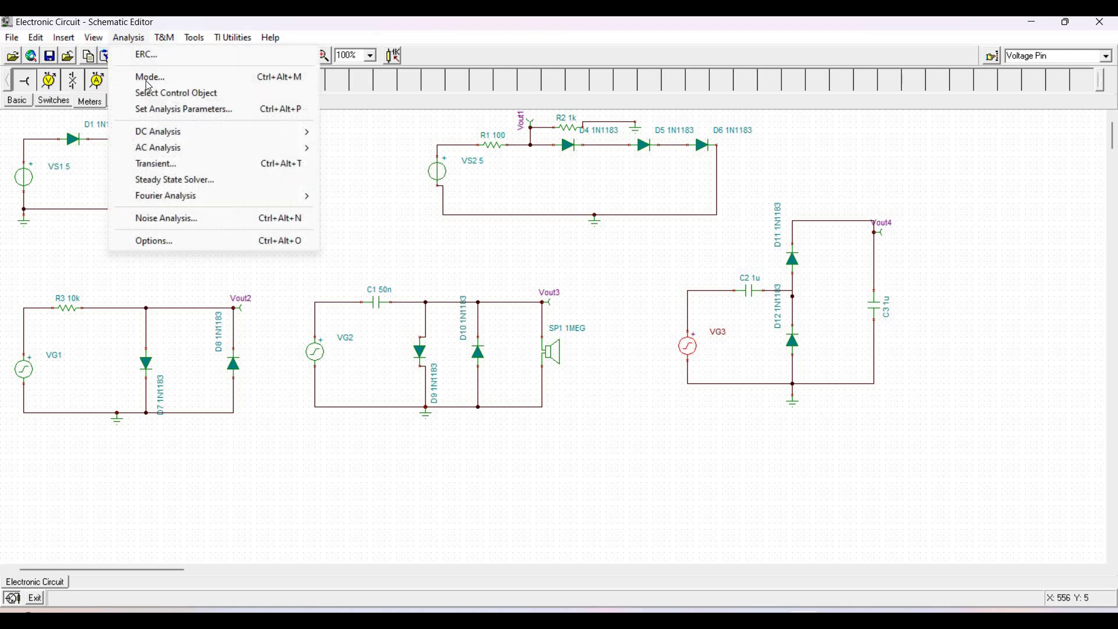
click(172, 165)
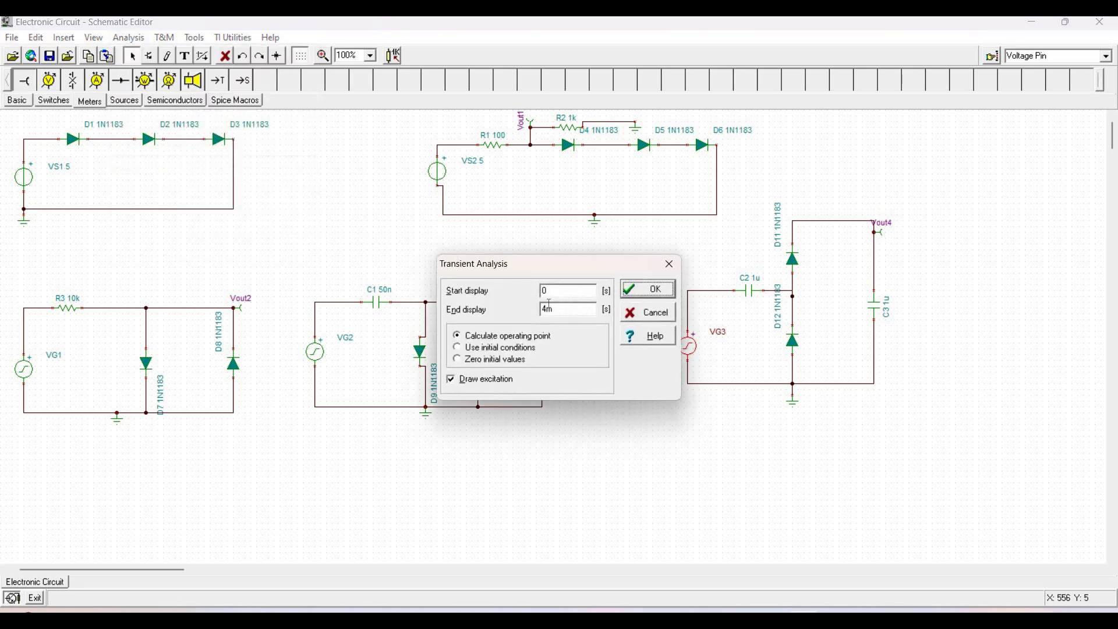
click(656, 295)
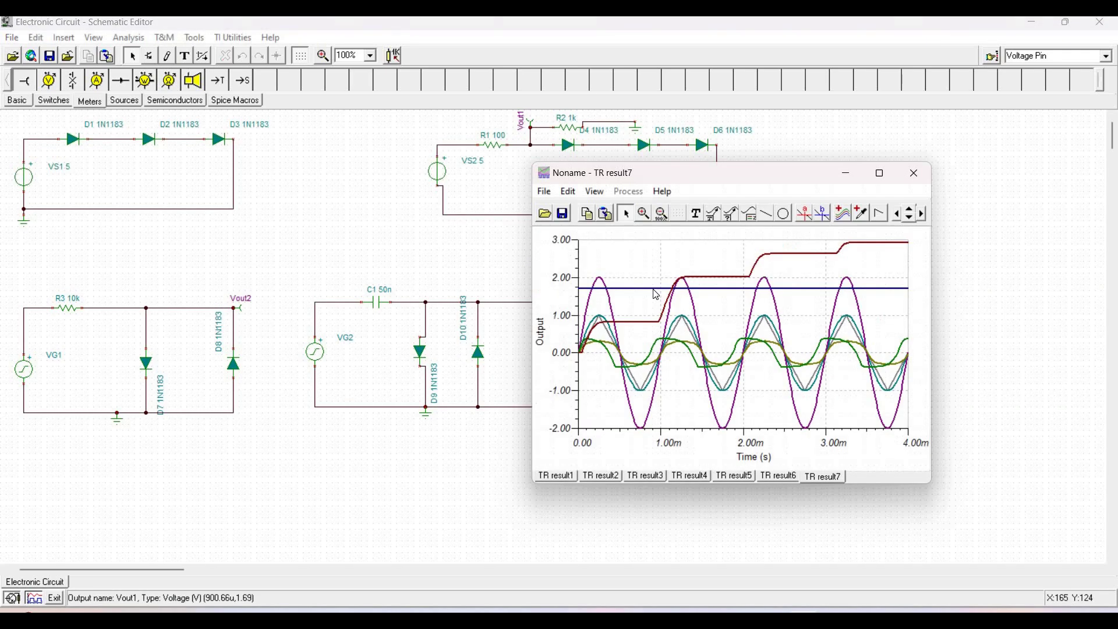
Step: Delete the teal and green curves from the TR result7 graph
right_click(610, 331)
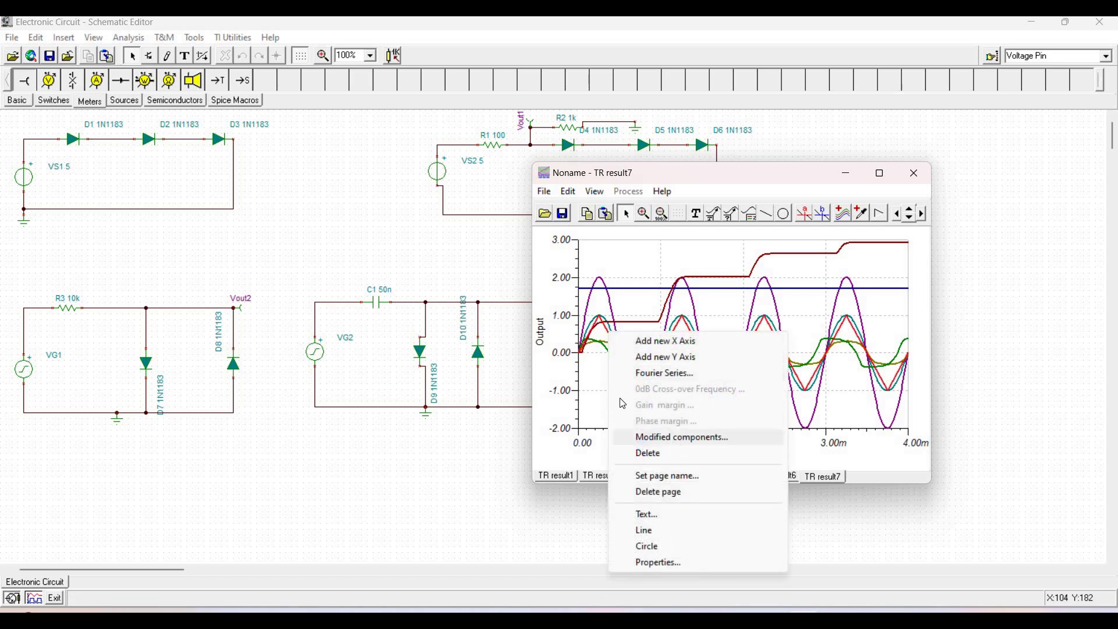
click(610, 330)
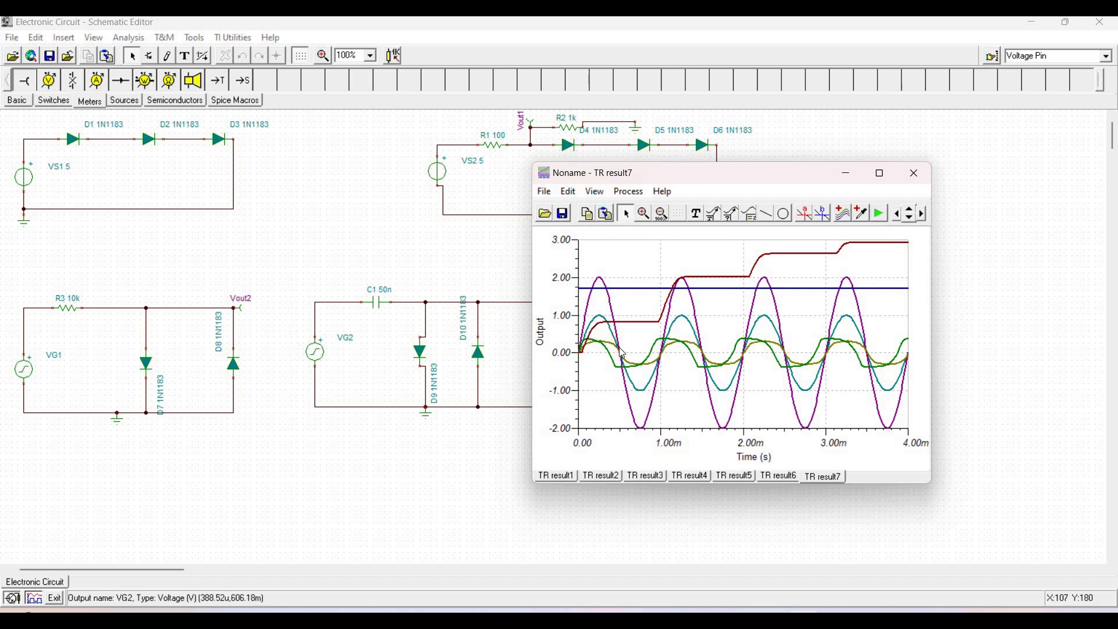
right_click(611, 330)
key(Return)
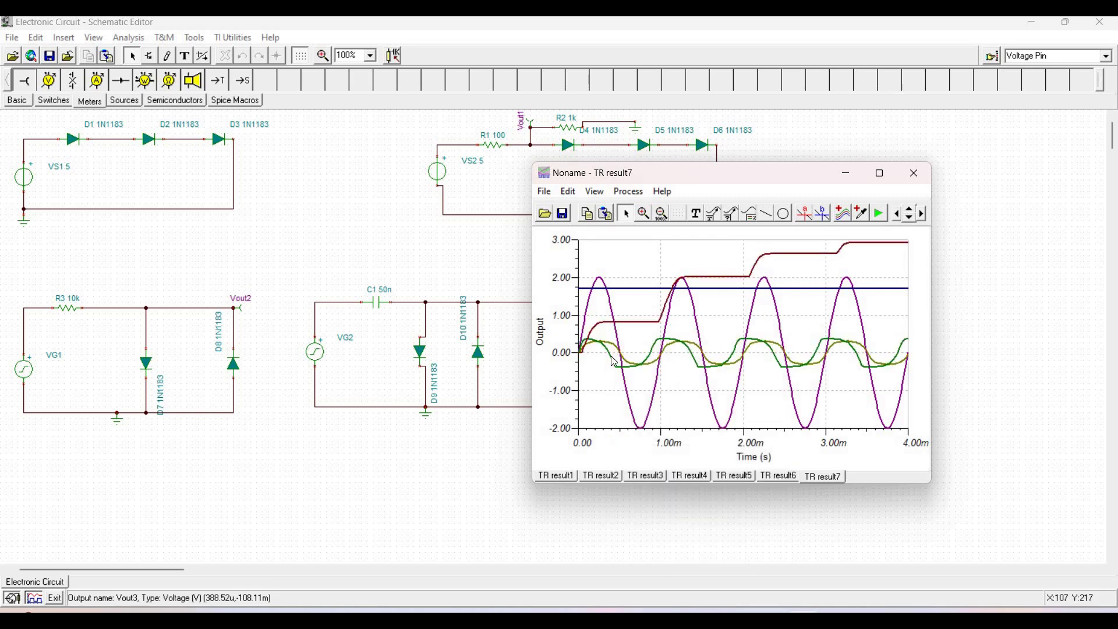
right_click(612, 357)
key(Return)
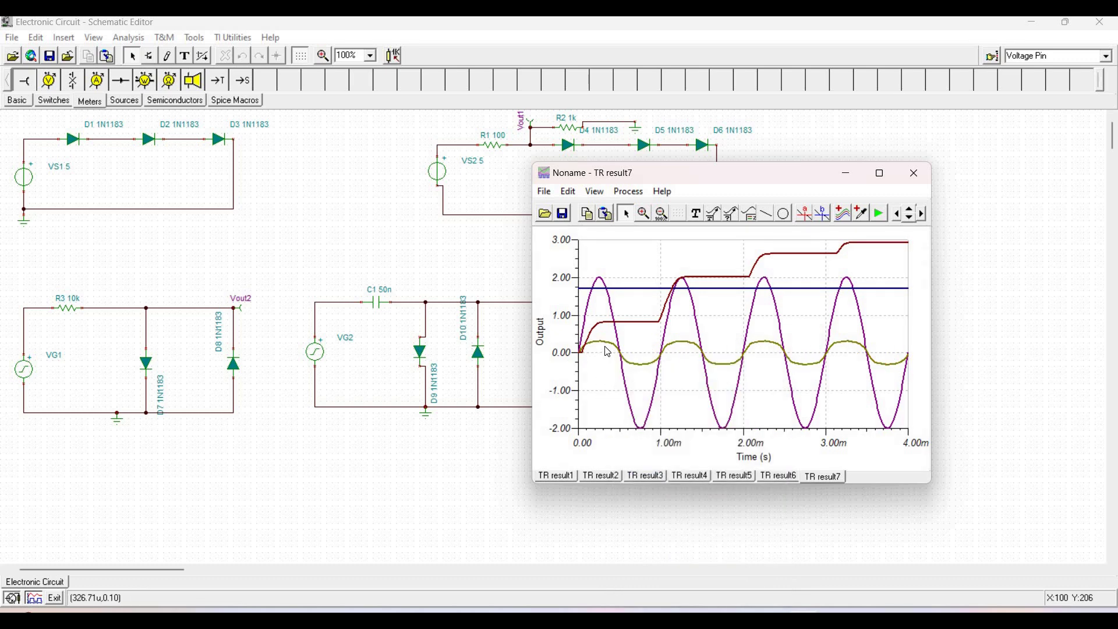